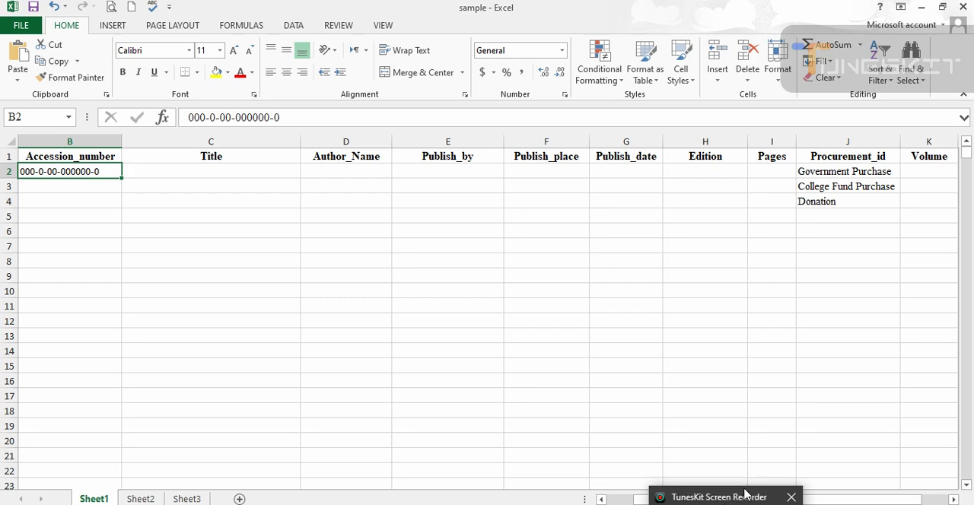
# - Examine the column headings and option values in the sample workbook, and bring up the sample xlsx (Corrected) workbook
pyautogui.moveTo(873, 500); pyautogui.dragTo(846, 500)
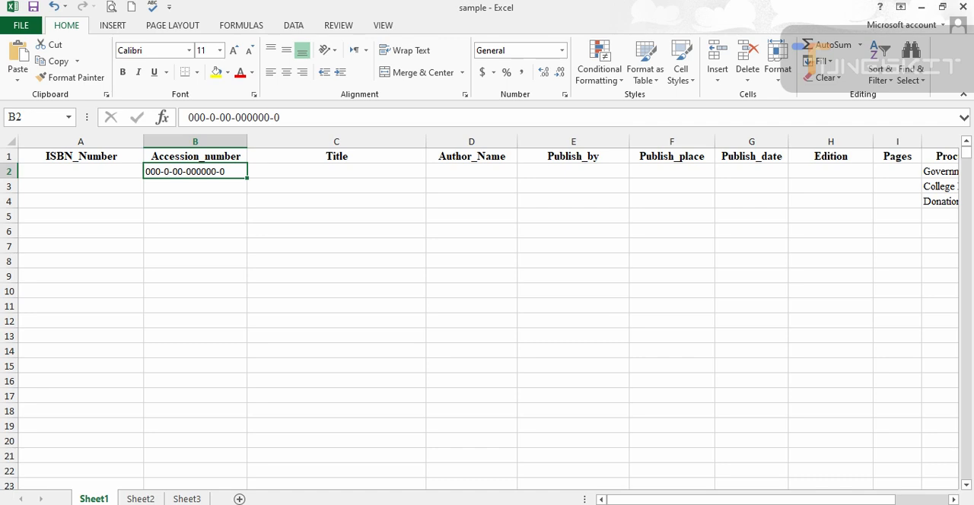
pyautogui.moveTo(823, 501); pyautogui.dragTo(868, 502)
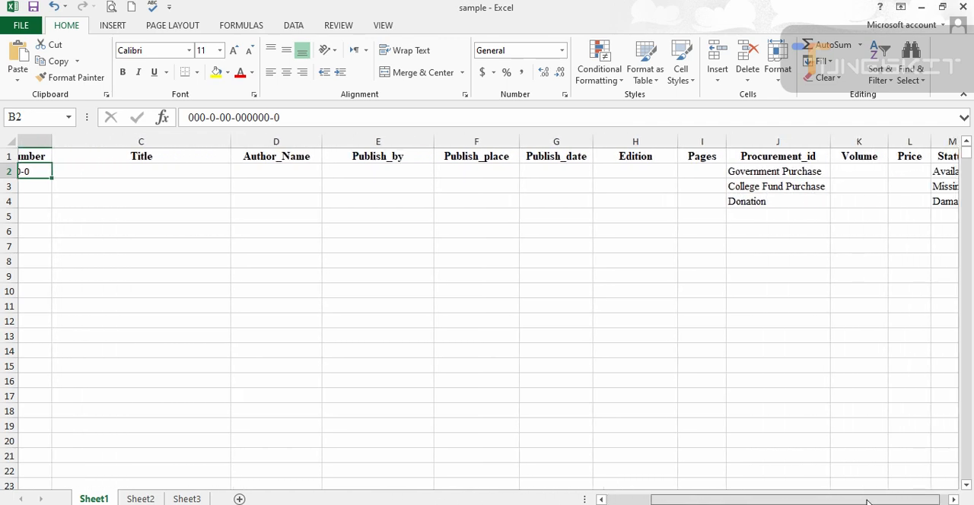
pyautogui.click(594, 504)
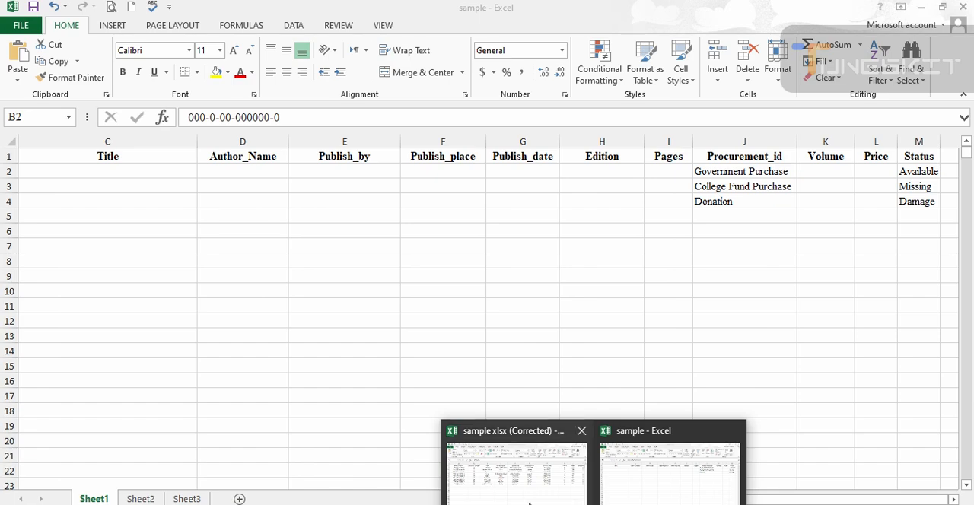
pyautogui.click(529, 503)
pyautogui.click(922, 7)
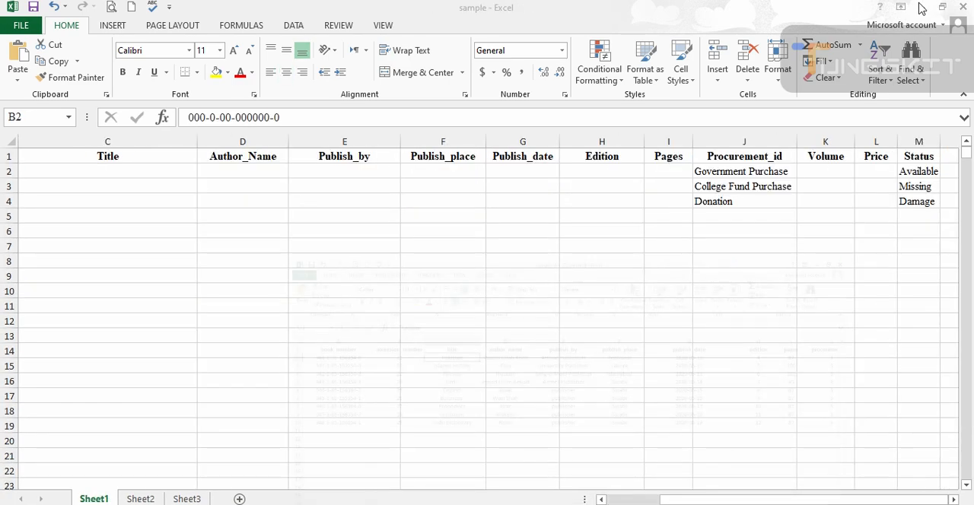
pyautogui.click(922, 7)
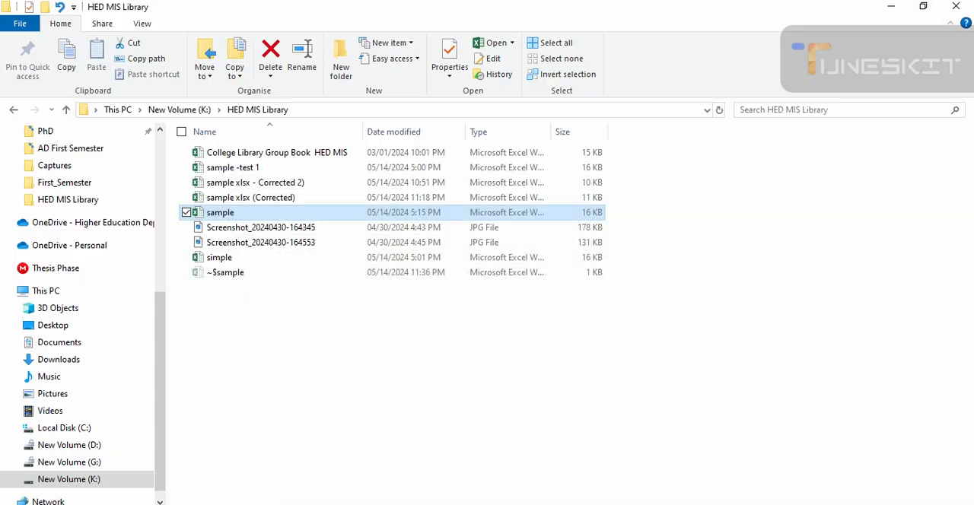
pyautogui.click(594, 504)
pyautogui.click(545, 499)
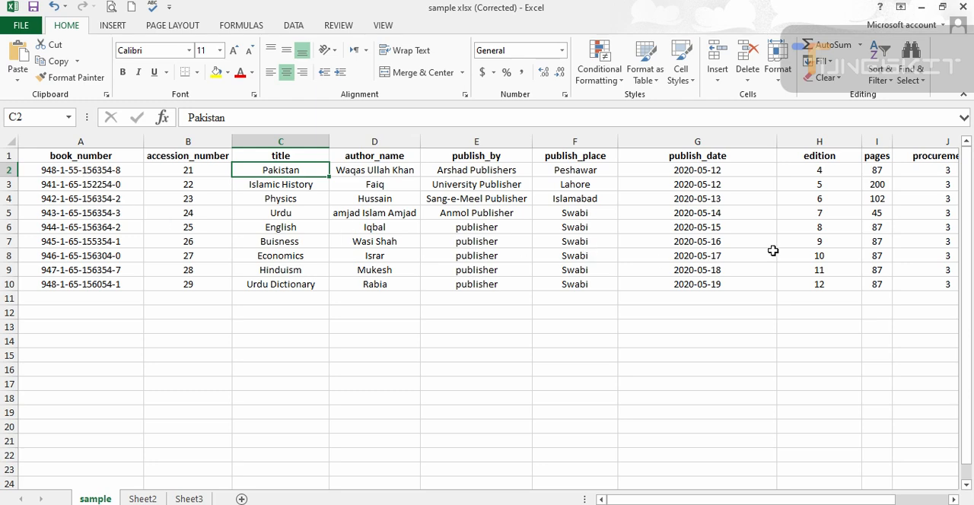
# - Compare the headings of the sample template with the filled-in sample xlsx (Corrected) workbook
pyautogui.moveTo(647, 504)
pyautogui.moveTo(594, 504)
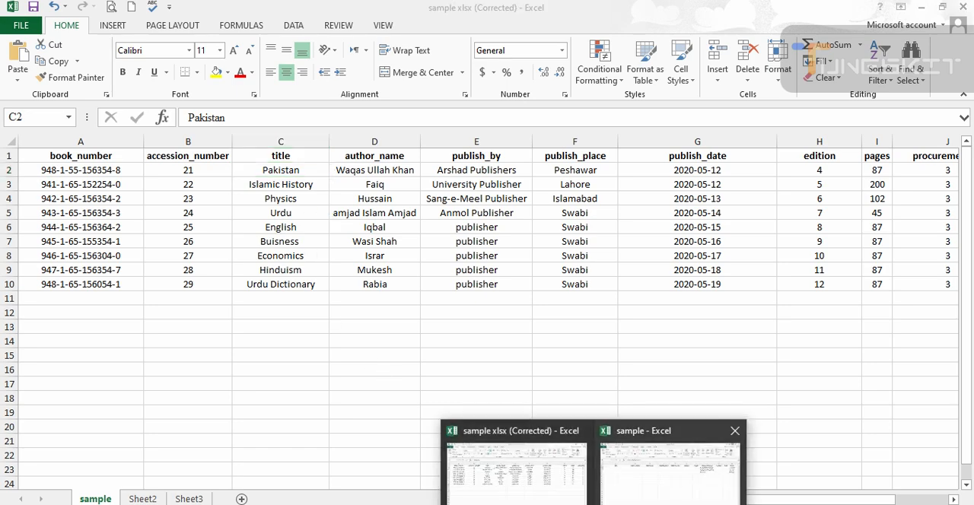
pyautogui.click(670, 464)
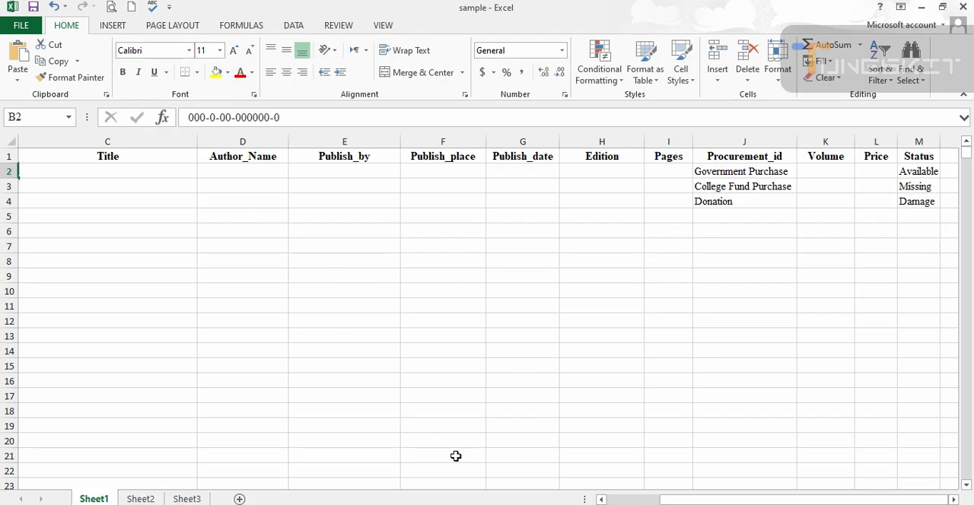
pyautogui.moveTo(593, 504)
pyautogui.click(516, 464)
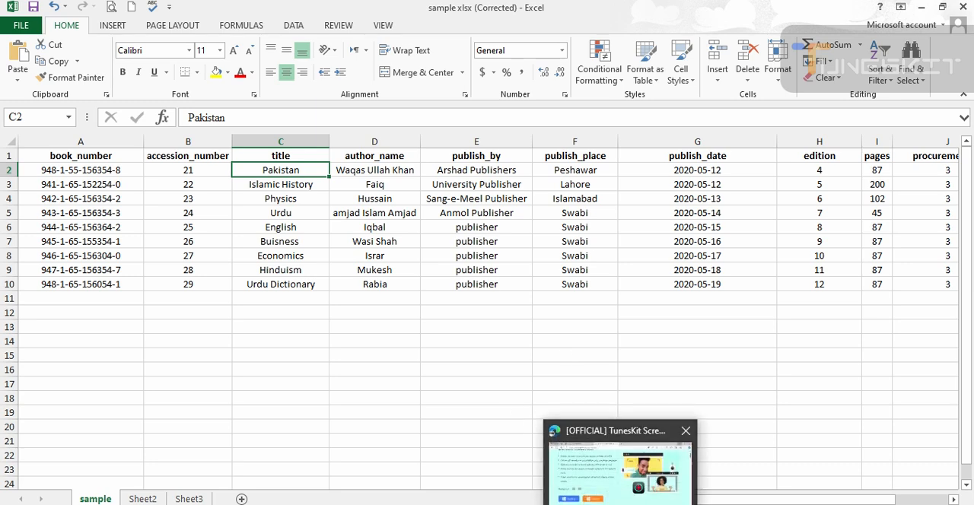
# - Check the book record fields in Screenshot_20240430-164553.jpg against the sample workbook's Procurement_id, Volume, Price and Status columns
pyautogui.click(640, 504)
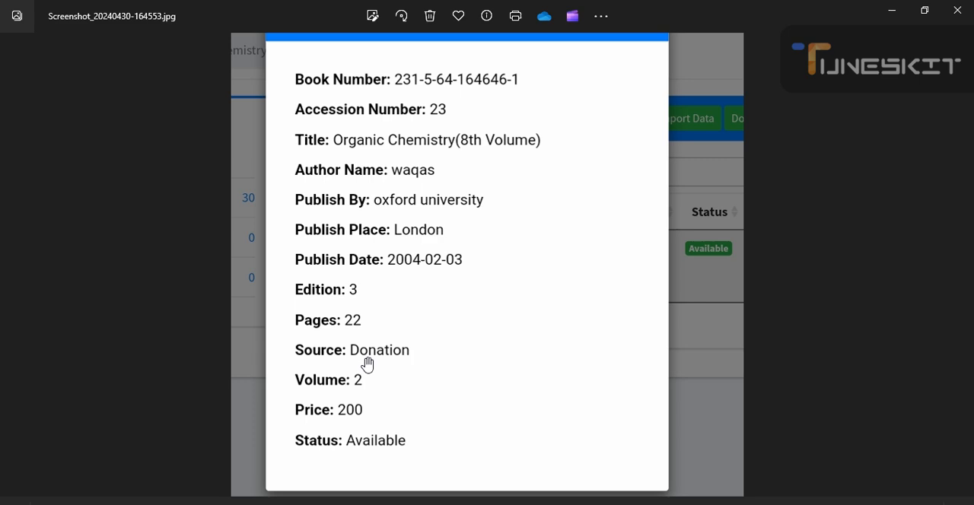
pyautogui.moveTo(594, 503)
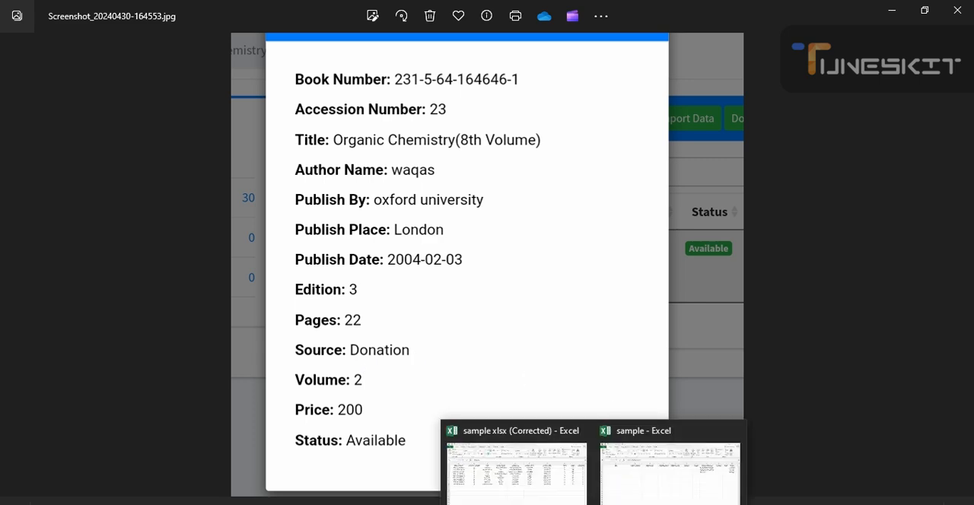
pyautogui.click(522, 494)
pyautogui.moveTo(533, 499)
pyautogui.click(622, 498)
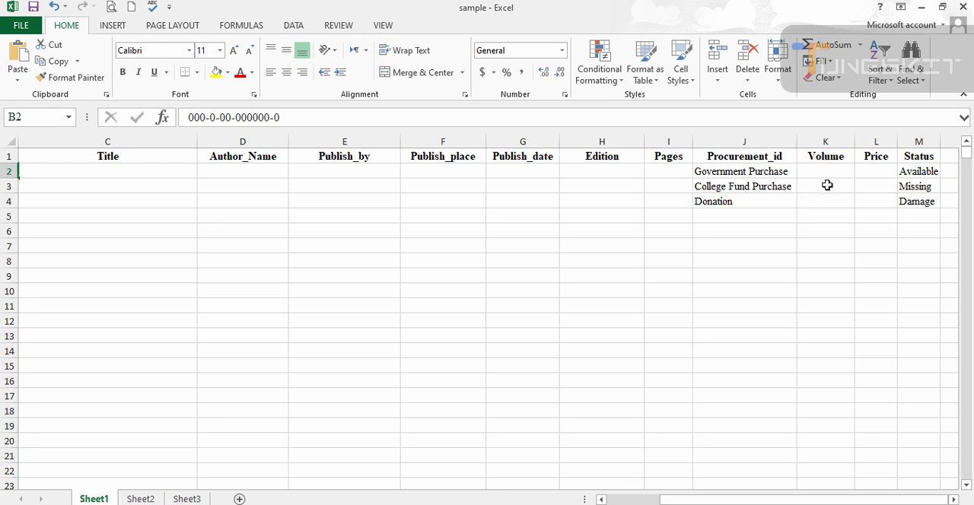
pyautogui.click(648, 504)
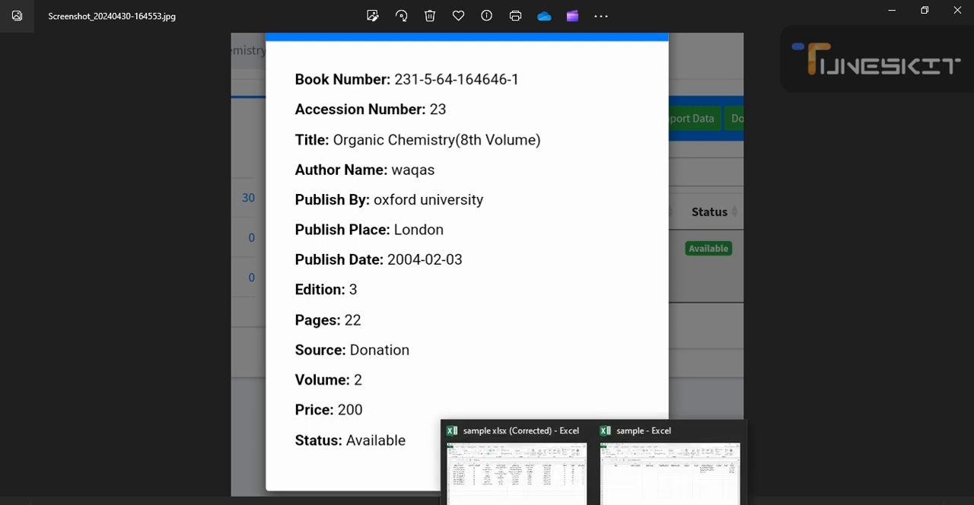
pyautogui.click(629, 484)
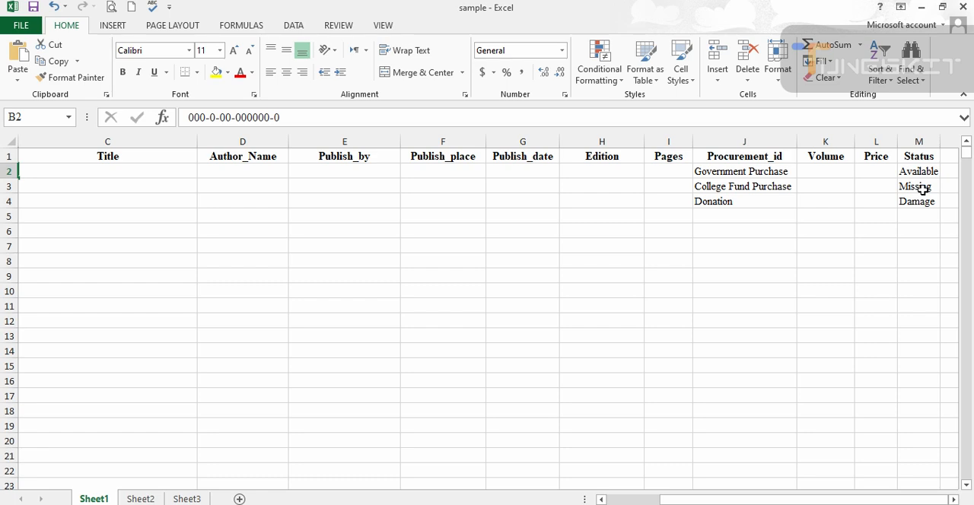
pyautogui.click(648, 498)
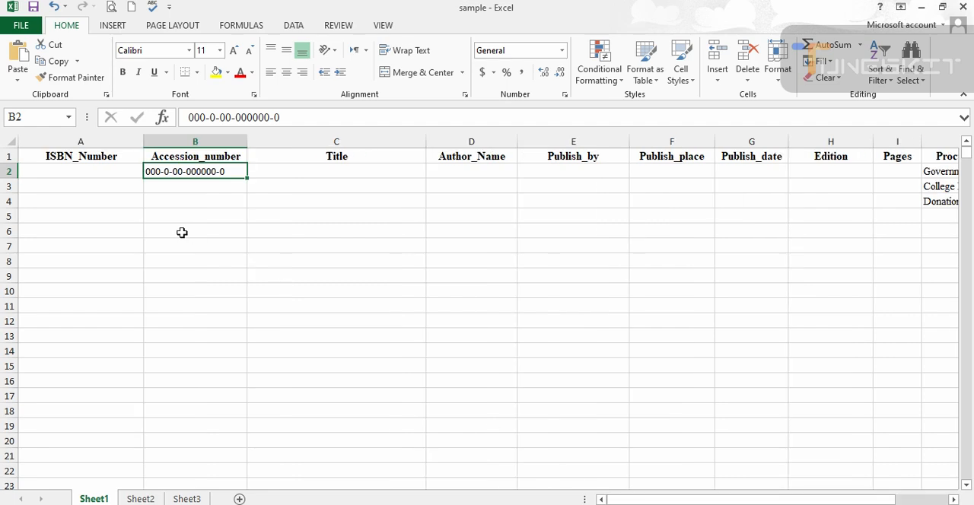
# - Review the filled-in book rows in the sample xlsx (Corrected) workbook, from book_number across to state
pyautogui.moveTo(620, 504)
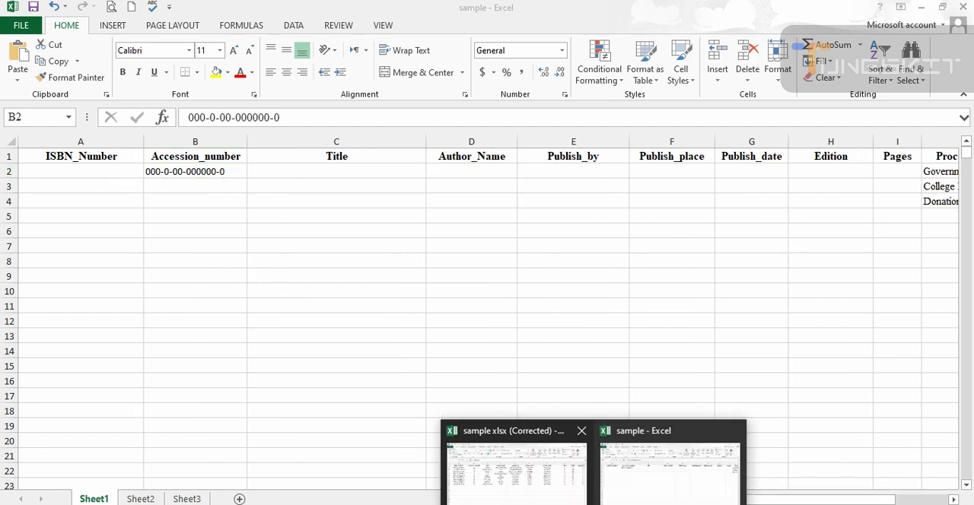
pyautogui.click(645, 483)
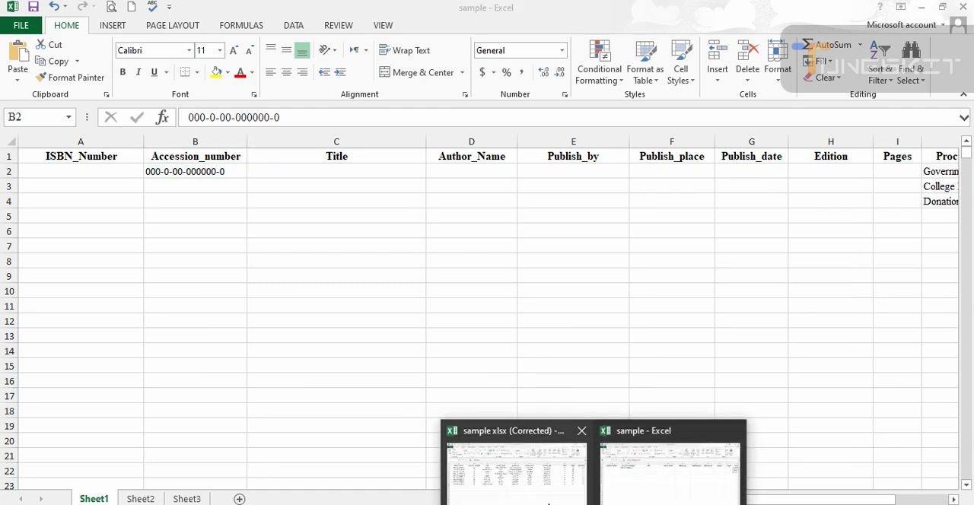
pyautogui.click(524, 487)
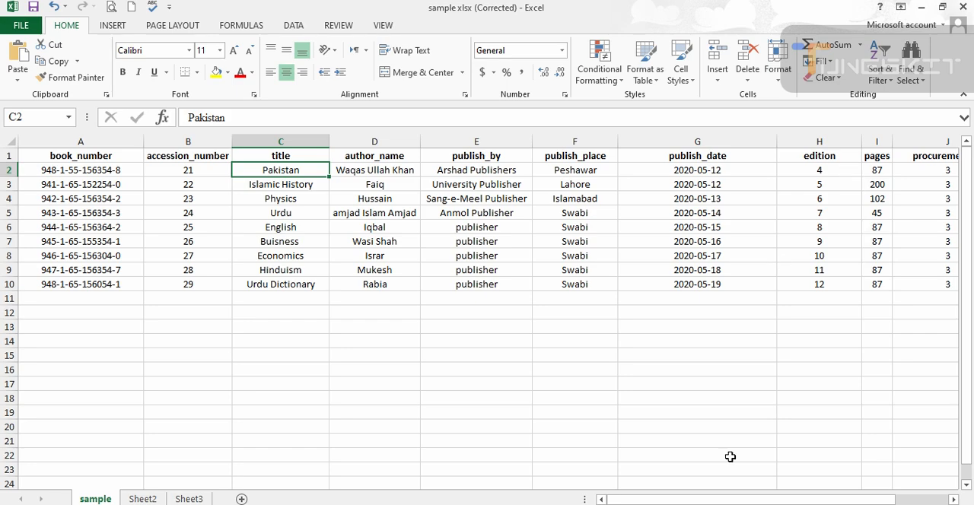
pyautogui.moveTo(717, 500); pyautogui.dragTo(742, 499)
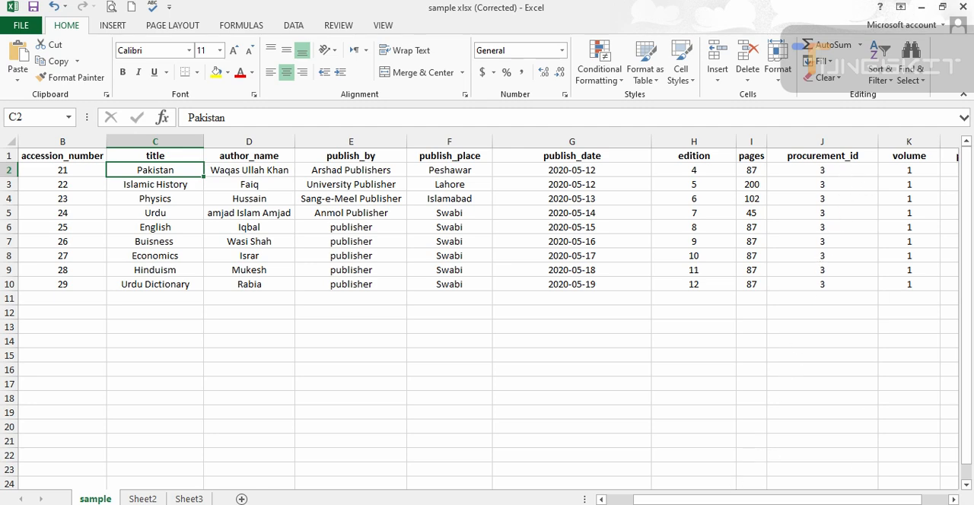
pyautogui.moveTo(853, 500); pyautogui.dragTo(881, 500)
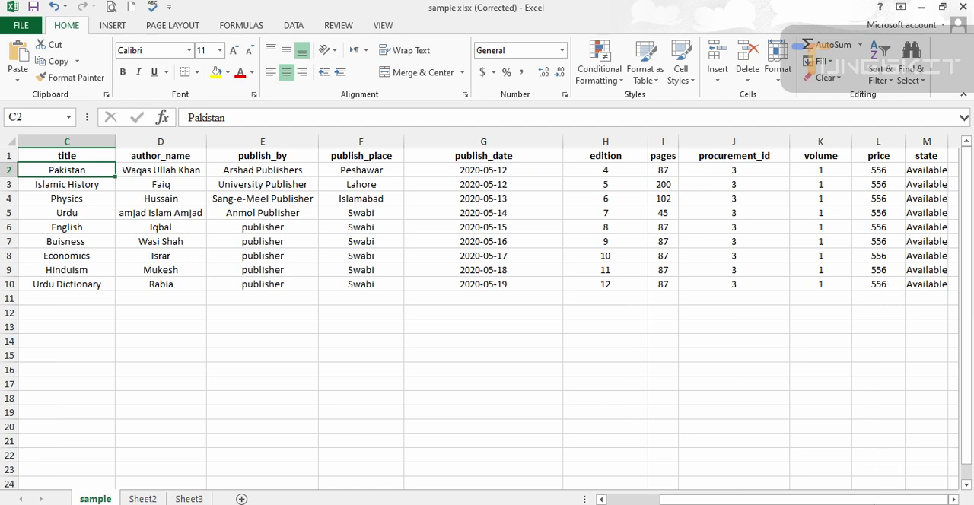
pyautogui.moveTo(851, 500); pyautogui.dragTo(876, 500)
pyautogui.moveTo(629, 504)
pyautogui.moveTo(715, 500); pyautogui.dragTo(656, 502)
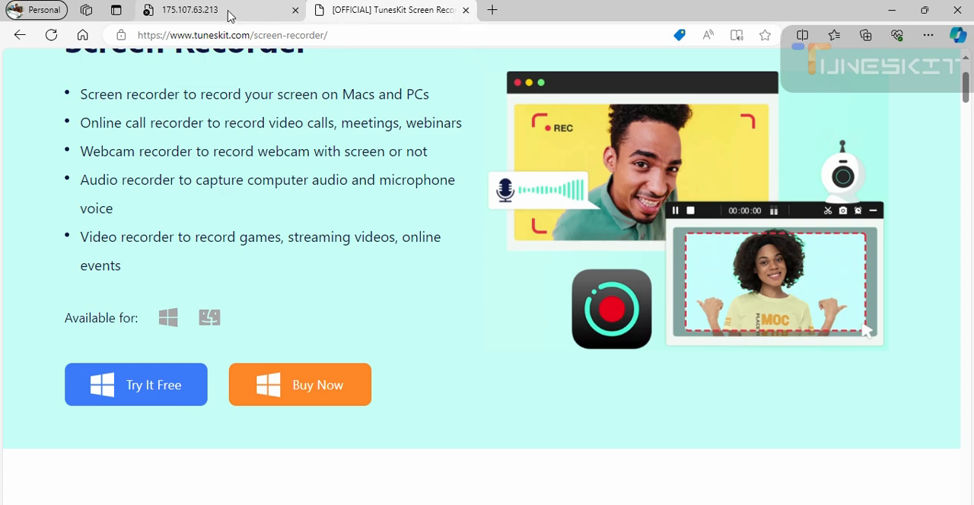
# - Switch to the HED MIS library page in Microsoft Edge, close the TunesKit tab and highlight the page's web address
pyautogui.moveTo(673, 504)
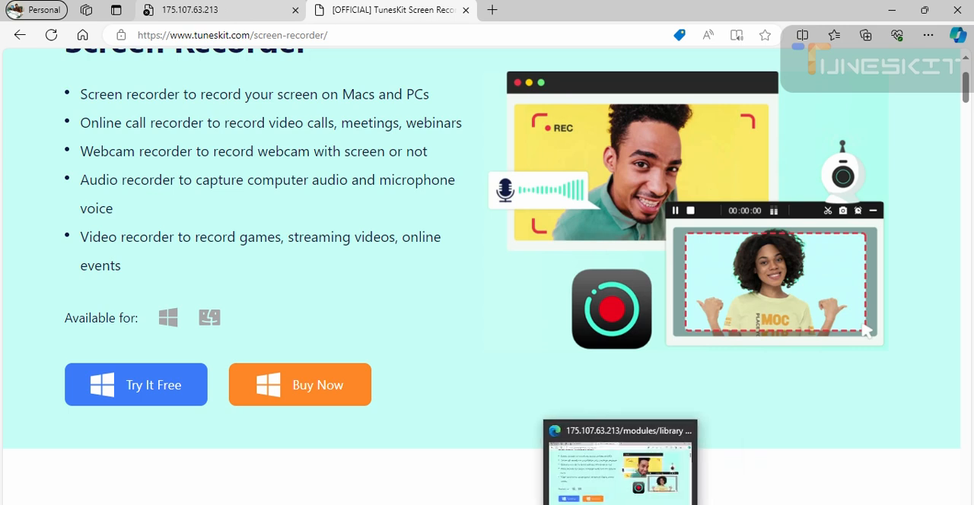
pyautogui.click(647, 504)
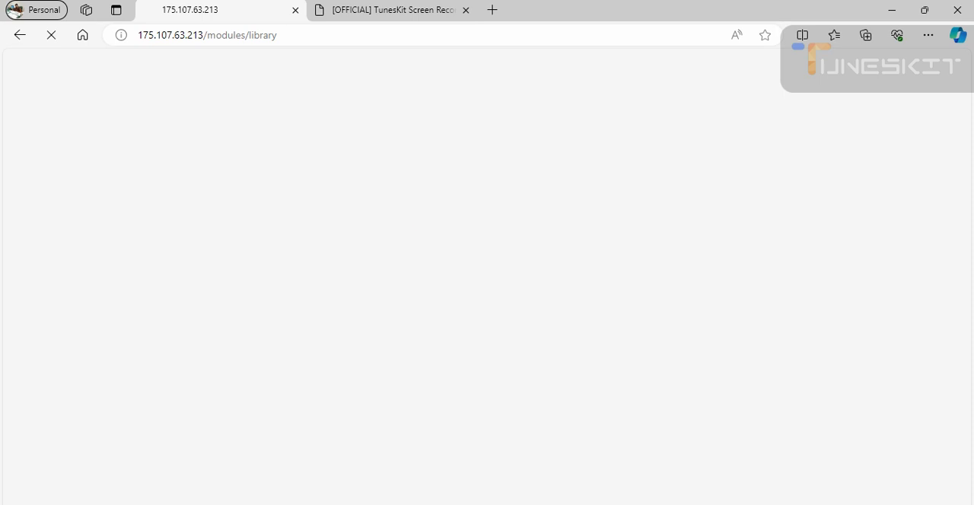
pyautogui.click(466, 10)
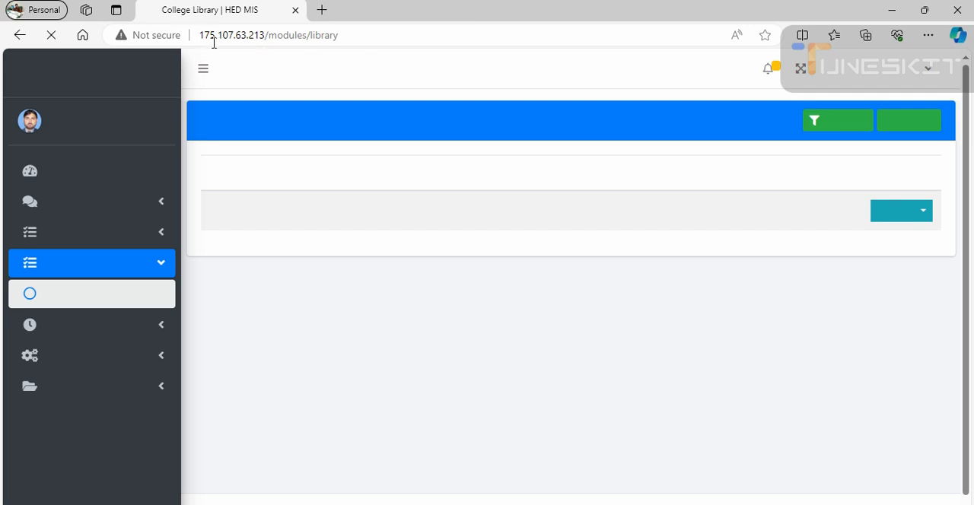
pyautogui.click(248, 38)
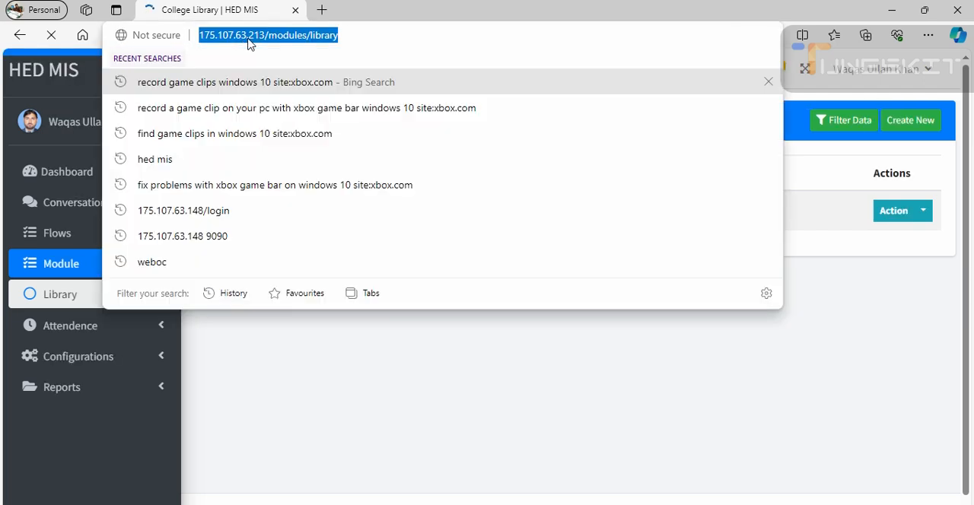
pyautogui.click(355, 40)
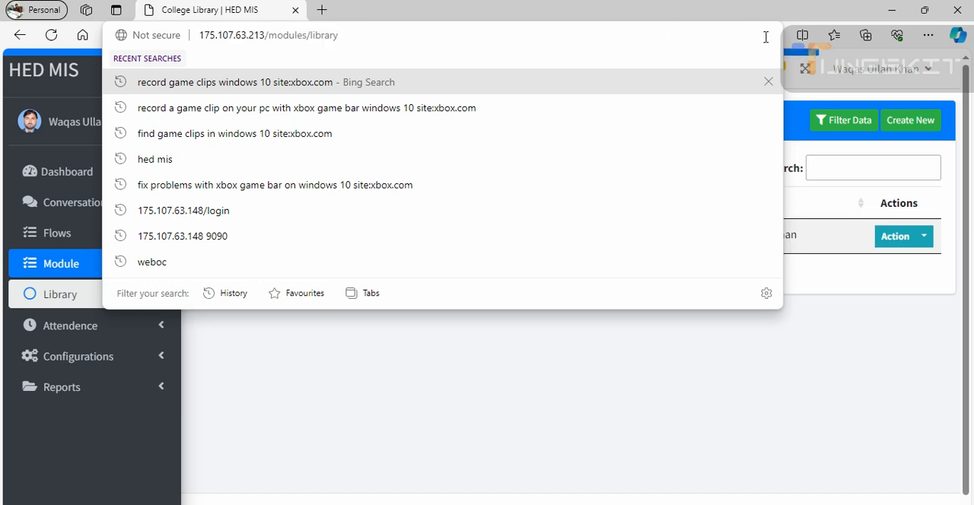
# - Log out of the current HED MIS account
pyautogui.click(928, 74)
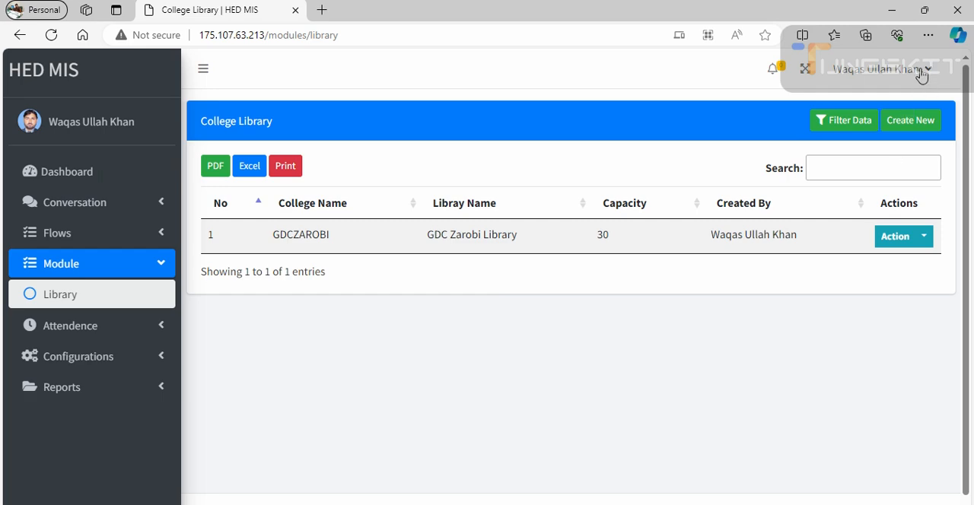
pyautogui.click(927, 73)
pyautogui.click(889, 140)
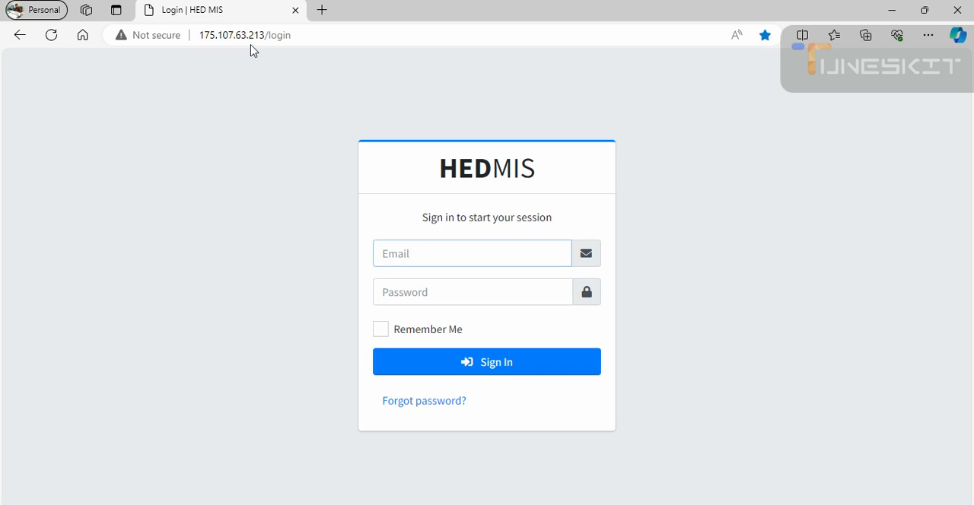
# - Sign in to HED MIS with the saved account e-mail and the account password
pyautogui.click(446, 254)
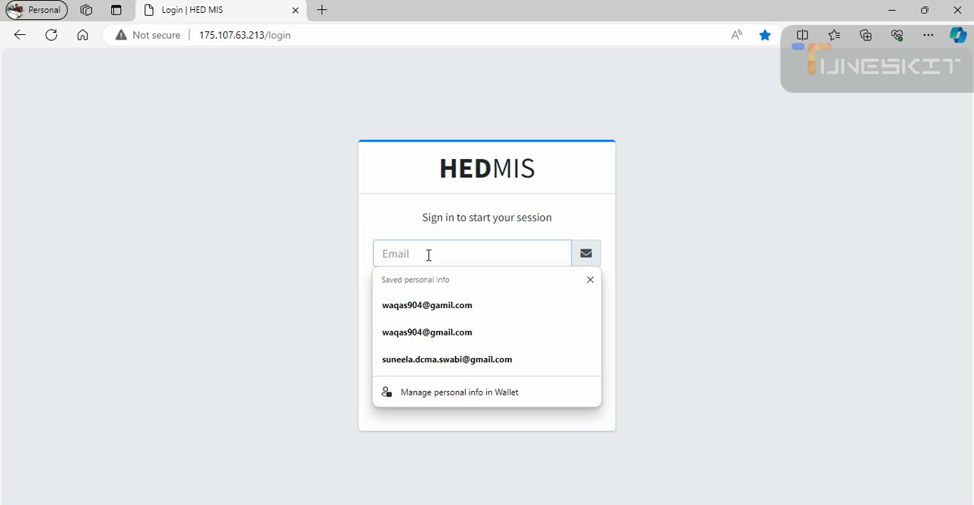
pyautogui.write('waqa')
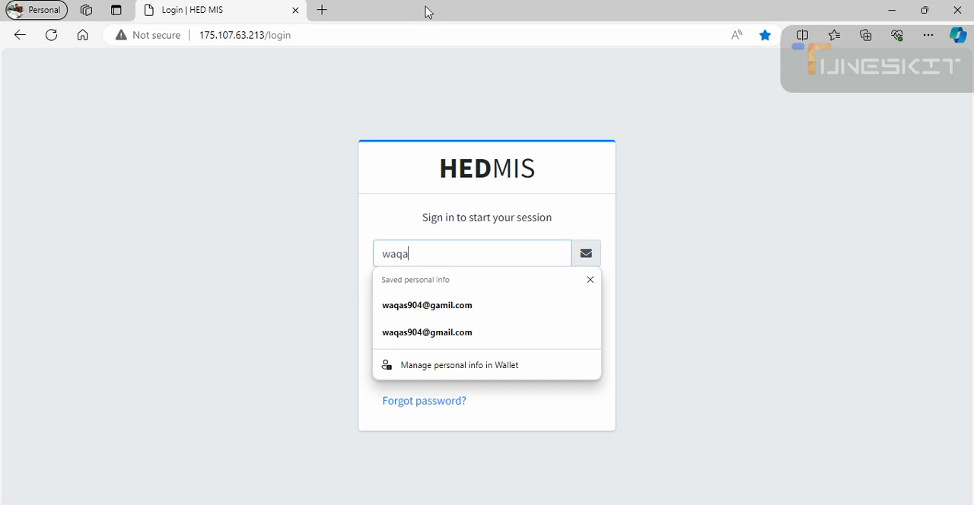
pyautogui.press('Down')
pyautogui.press('Down')
pyautogui.press('Return')
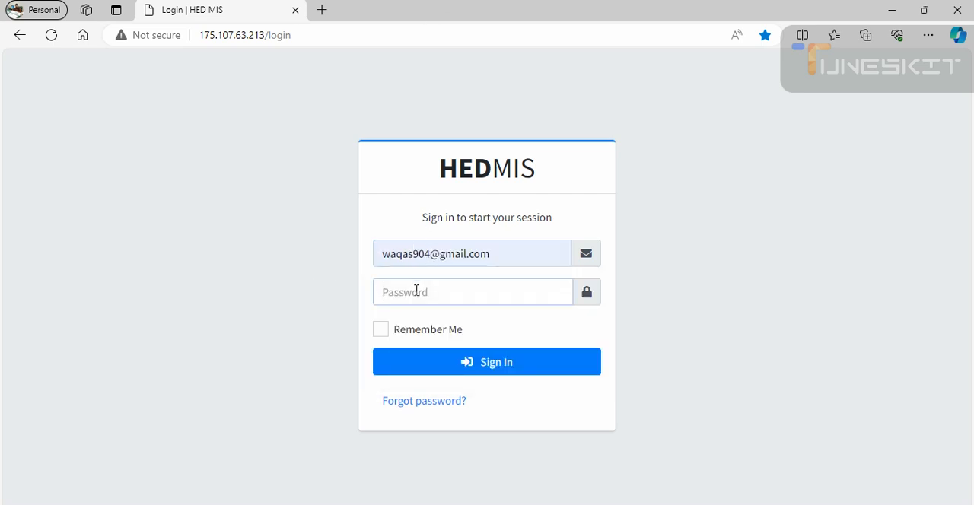
pyautogui.write('•••••')
pyautogui.press('Return')
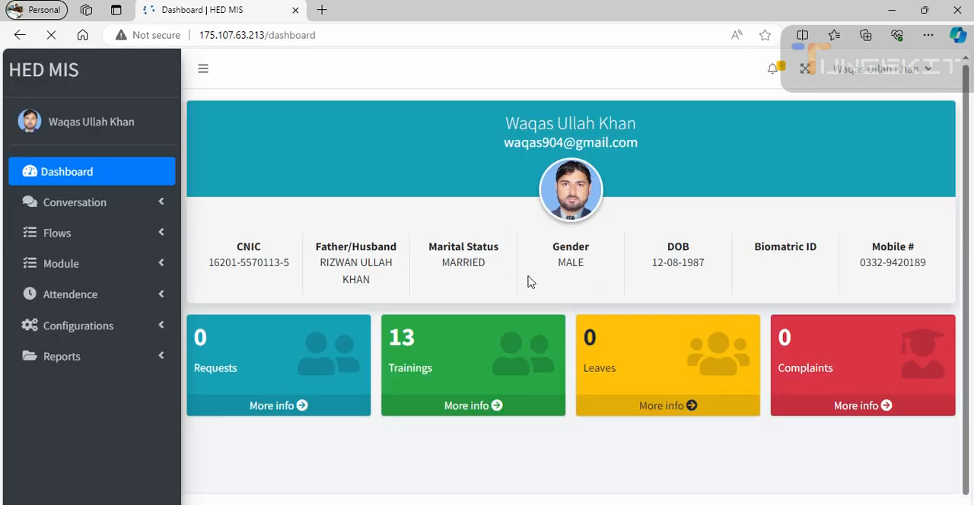
# - Go to the Library module and view the details of GDC Zarobi Library
pyautogui.click(82, 268)
pyautogui.click(62, 297)
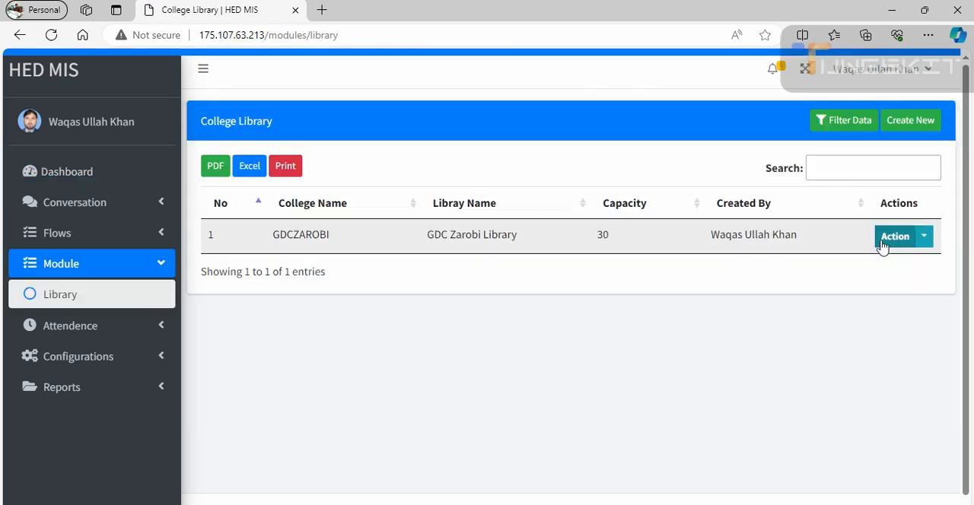
pyautogui.click(927, 242)
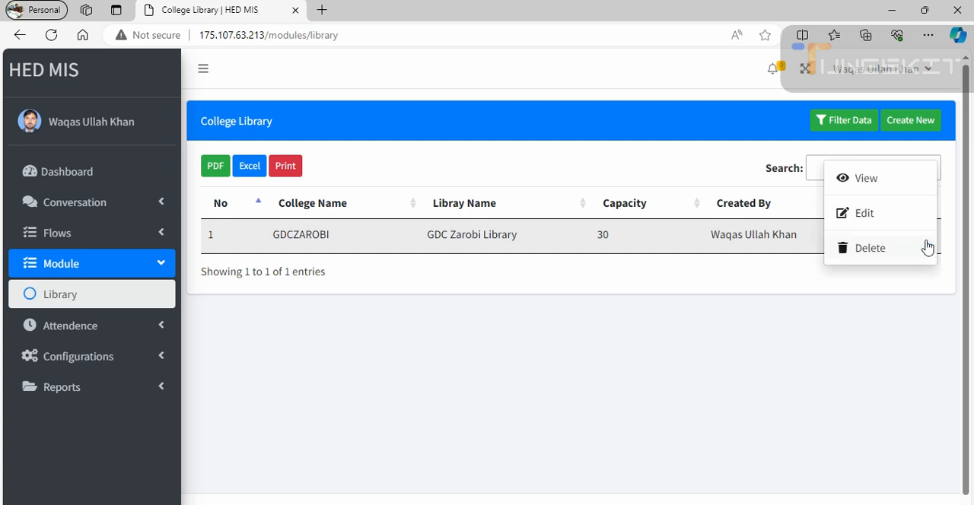
pyautogui.click(881, 181)
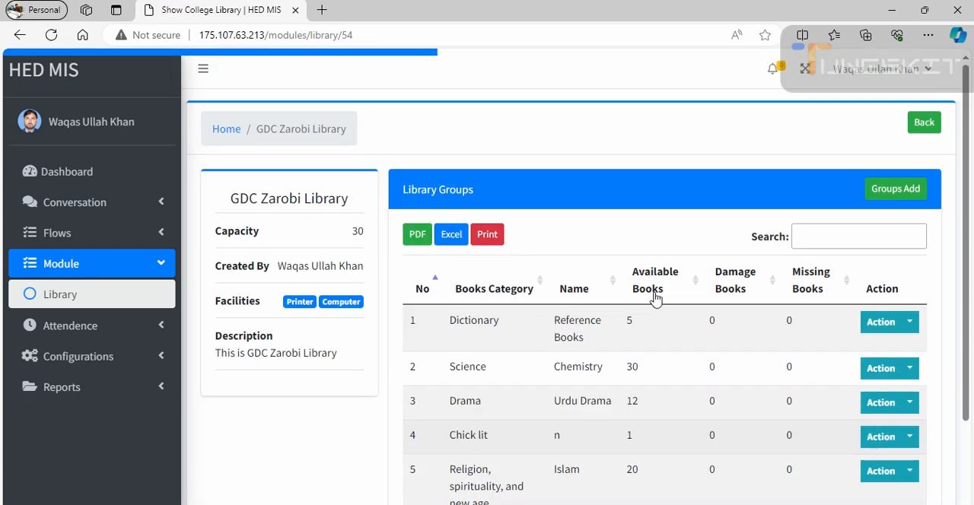
# - Start a new group in GDC Zarobi Library, set its books category to Western and look through the other categories
pyautogui.click(879, 188)
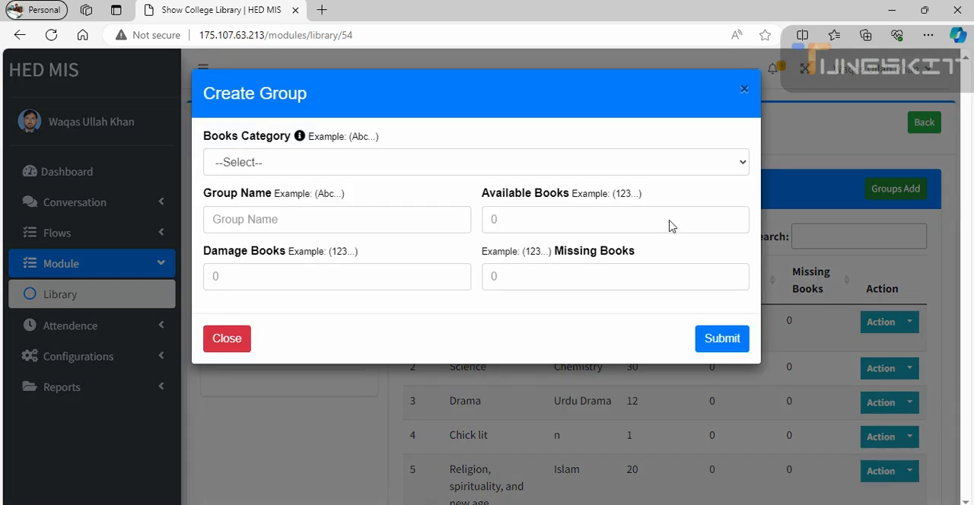
pyautogui.click(692, 164)
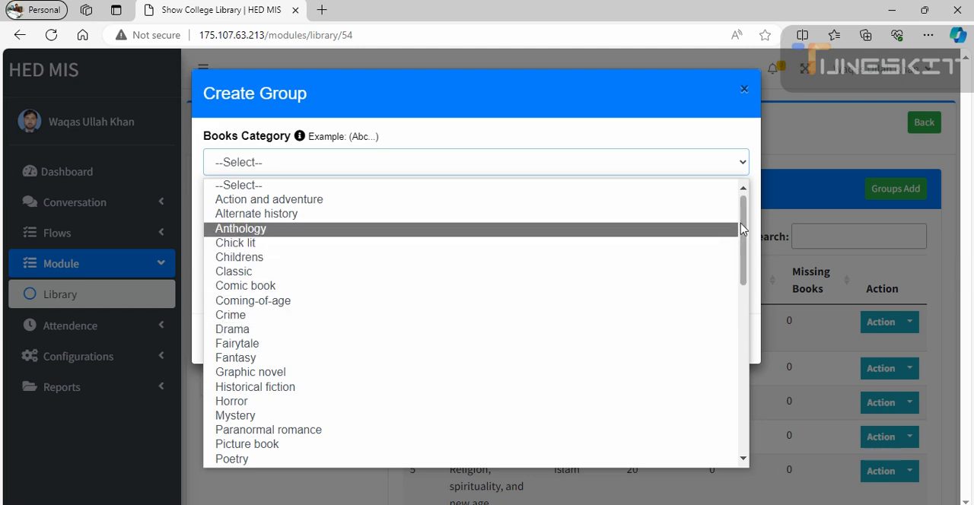
pyautogui.moveTo(746, 227); pyautogui.dragTo(746, 236)
pyautogui.scroll(-2, 746, 236)
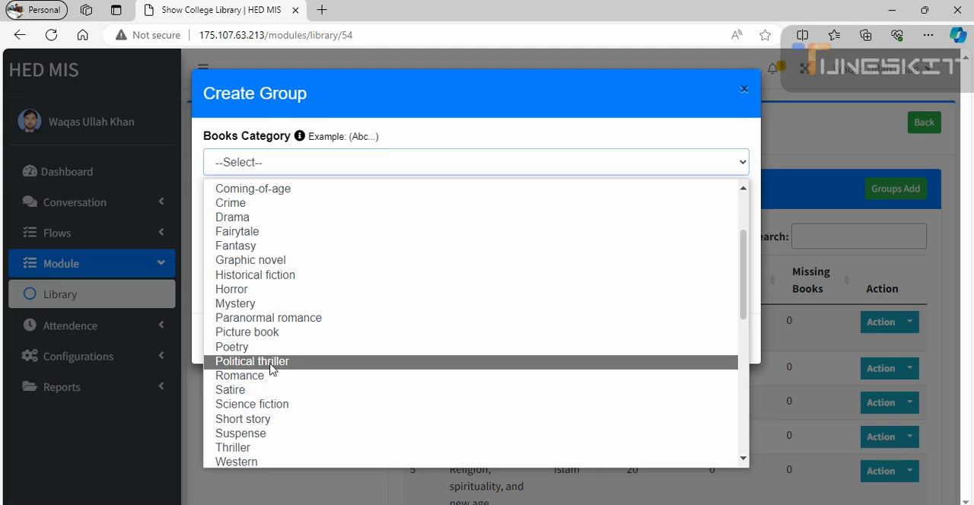
pyautogui.moveTo(742, 286); pyautogui.dragTo(736, 326)
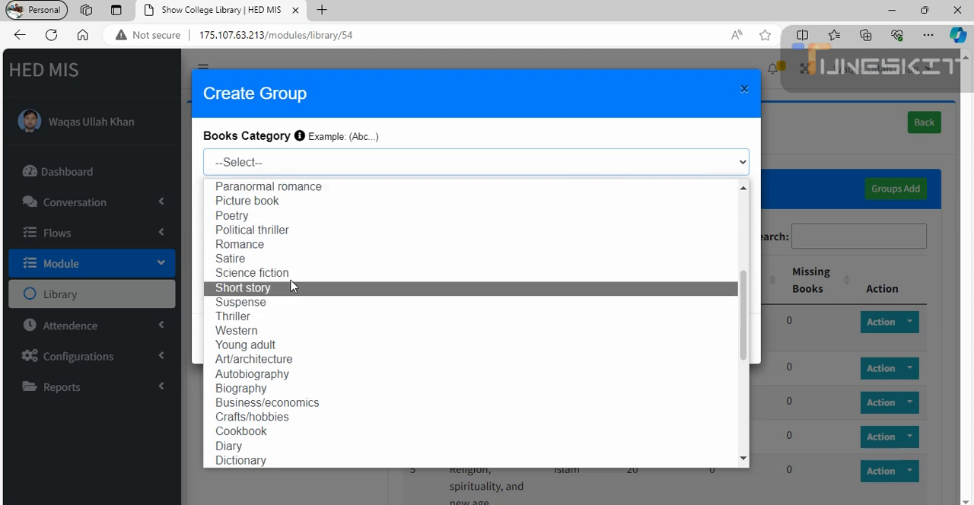
pyautogui.click(268, 335)
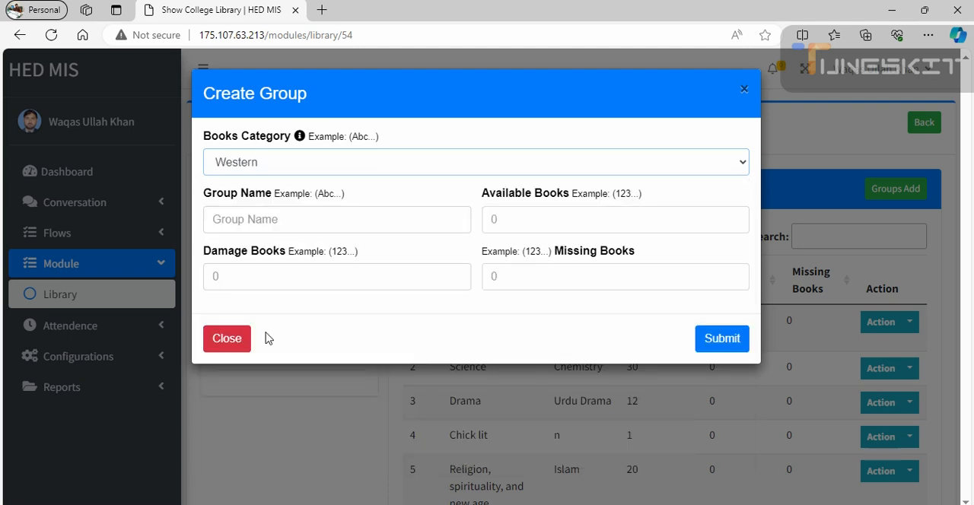
pyautogui.click(464, 169)
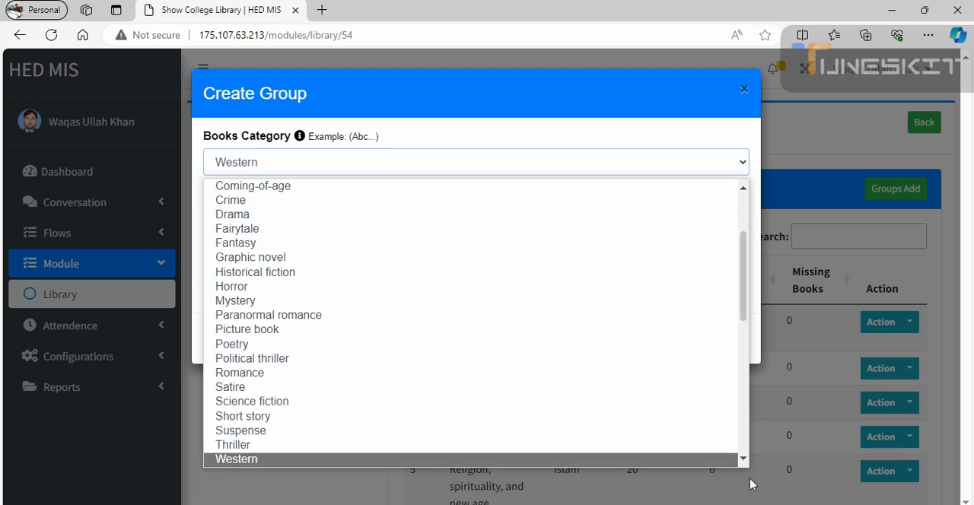
pyautogui.scroll(-7, 745, 464)
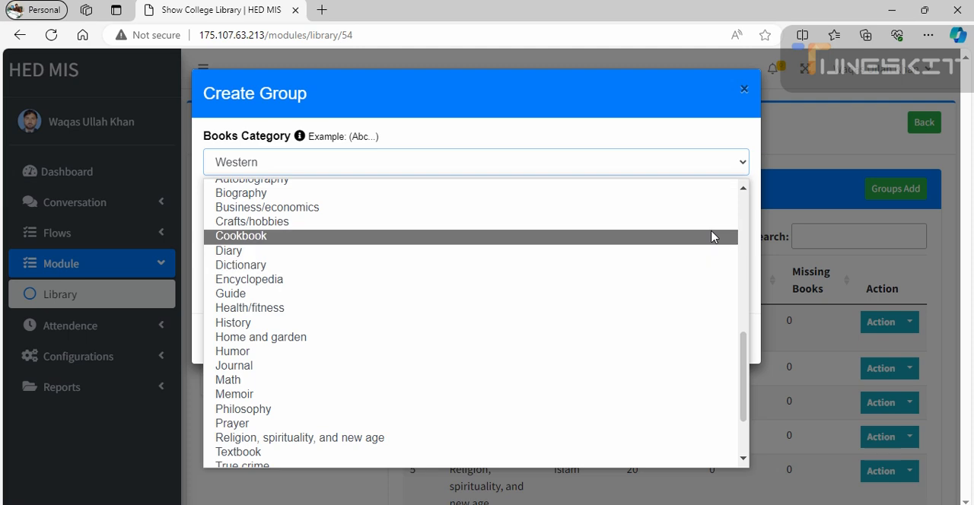
pyautogui.scroll(3, 746, 195)
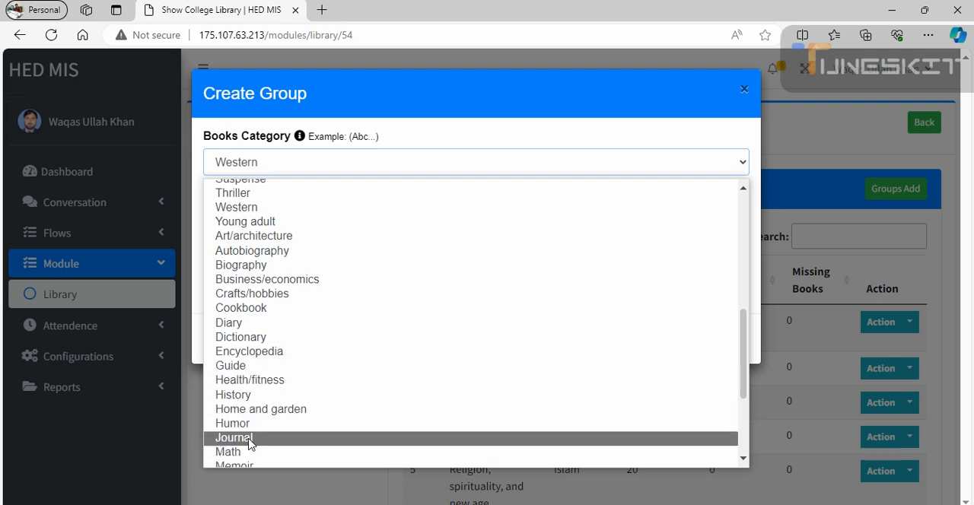
pyautogui.scroll(-4, 746, 463)
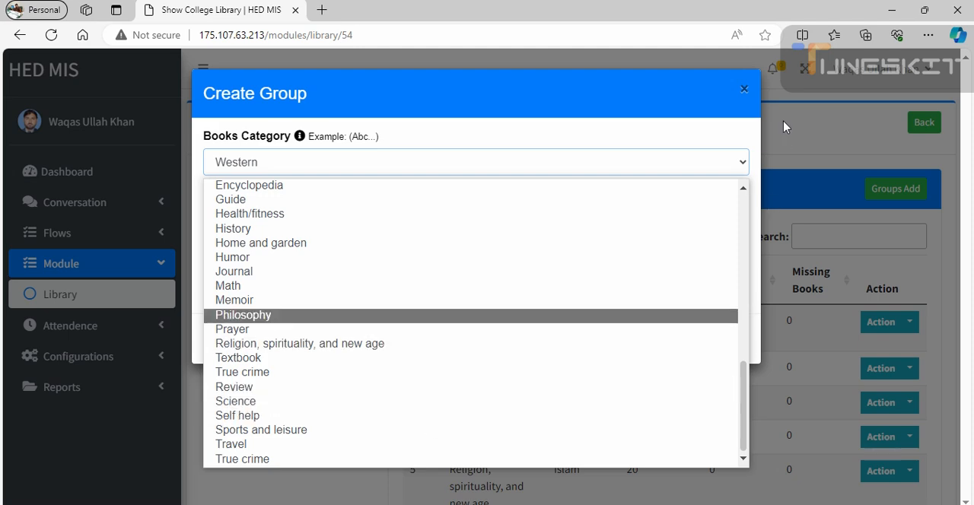
pyautogui.click(725, 105)
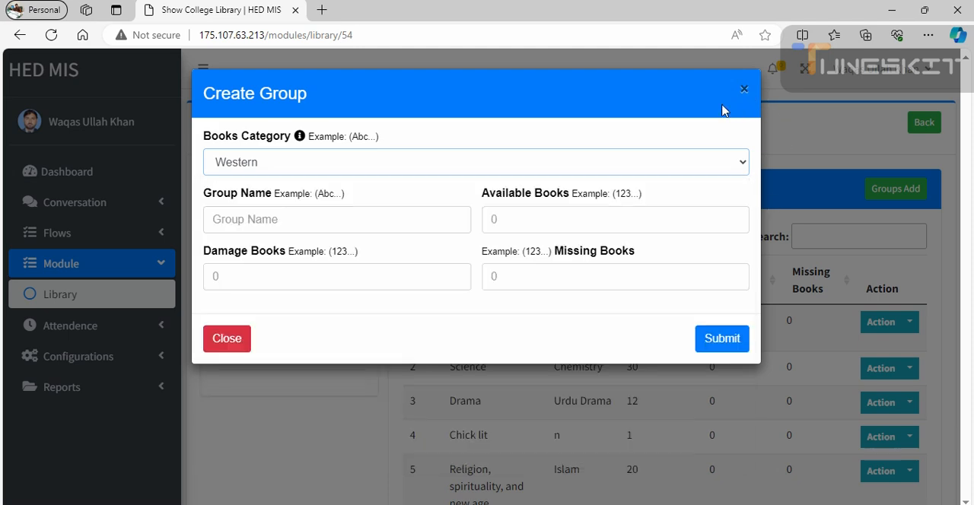
# - Name the new group English Literature, with both words capitalized
pyautogui.click(298, 226)
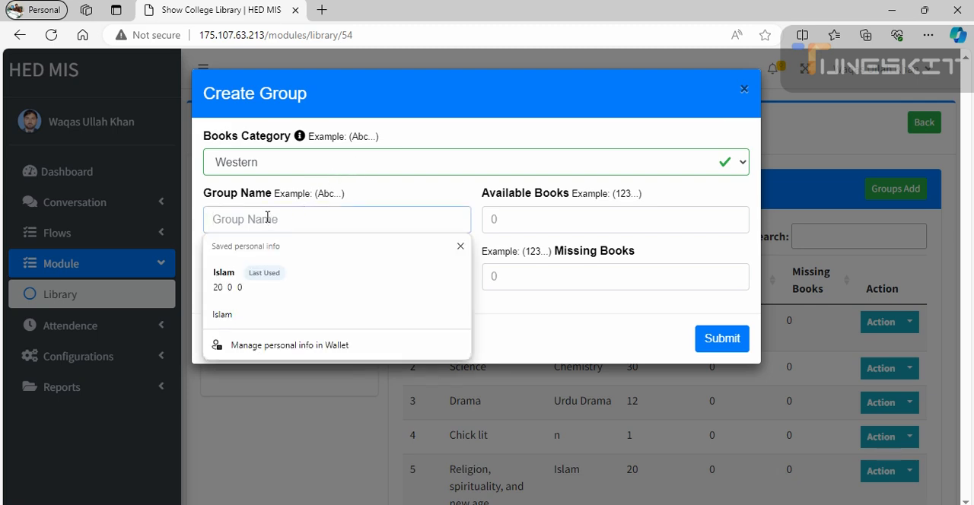
pyautogui.write('Eng')
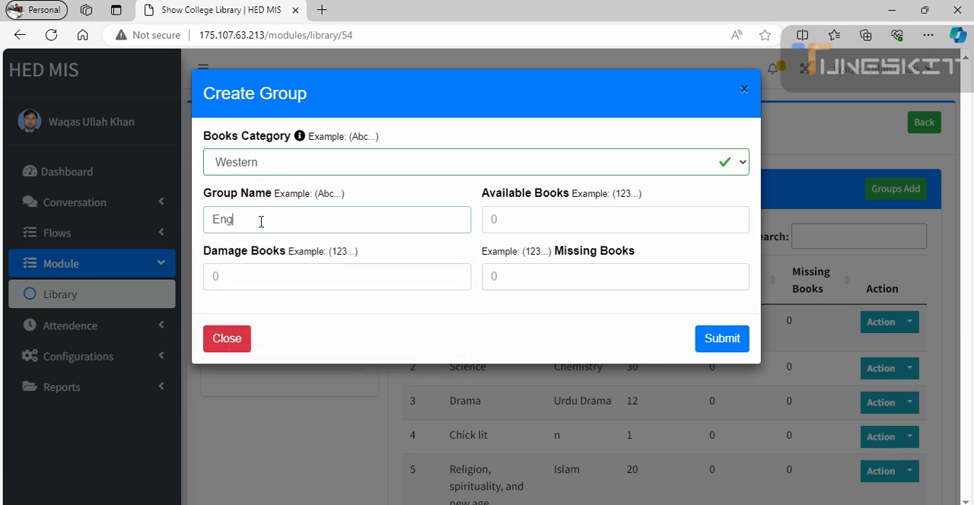
pyautogui.write('lish literature')
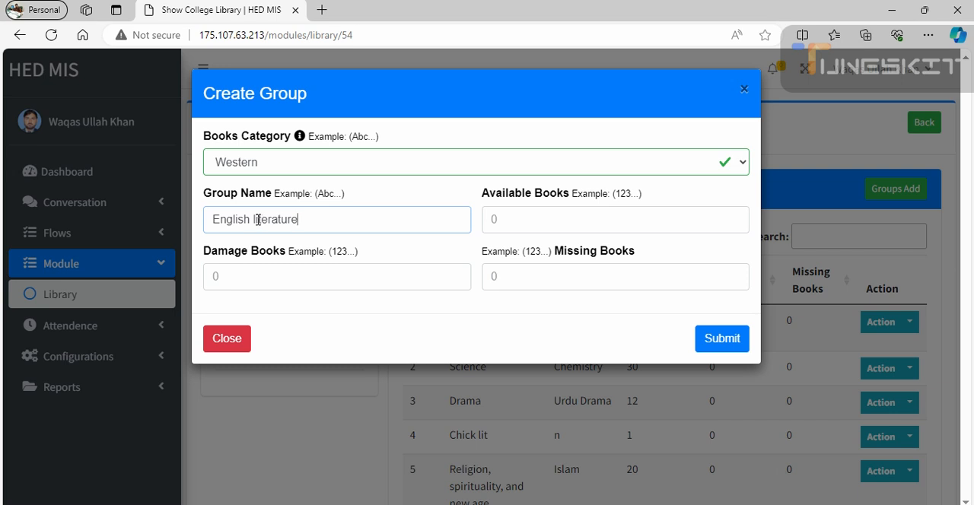
pyautogui.click(255, 219)
pyautogui.press('BackSpace')
pyautogui.write('L')
# - Set the group's available books to 20, damage books to 0 and missing books to 0, and submit it
pyautogui.click(490, 223)
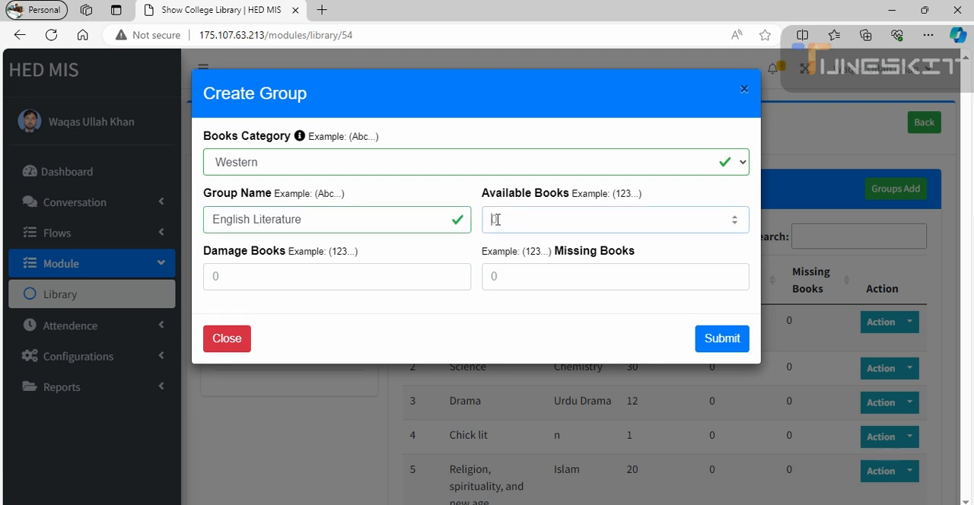
pyautogui.write('20')
pyautogui.click(359, 285)
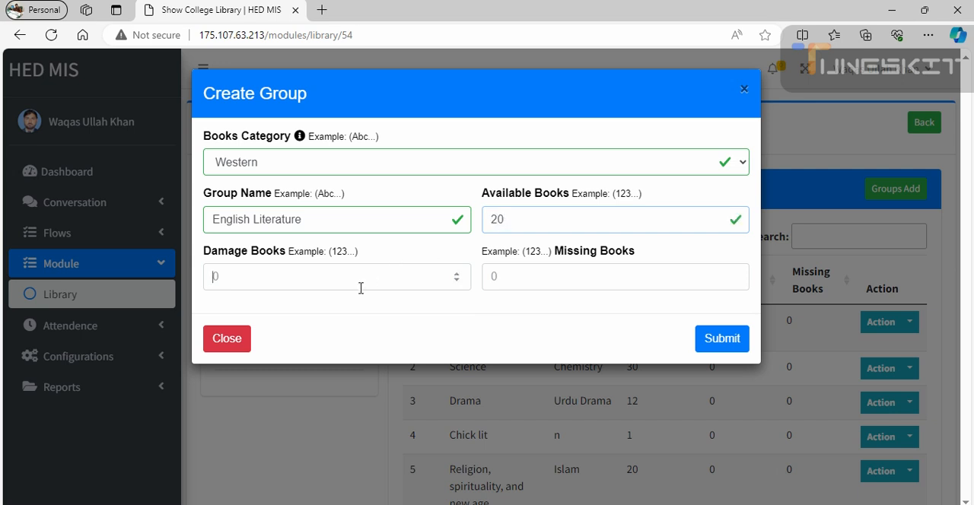
pyautogui.press('Tab')
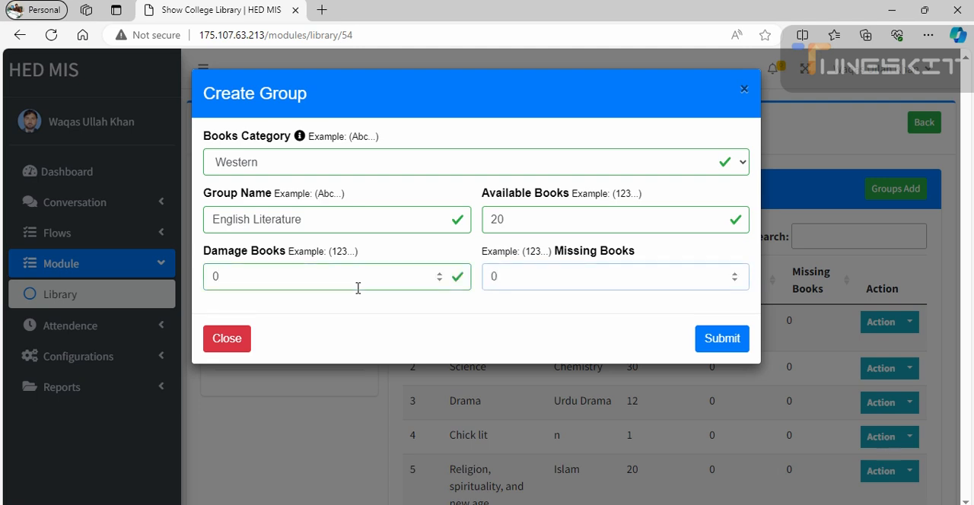
pyautogui.click(712, 343)
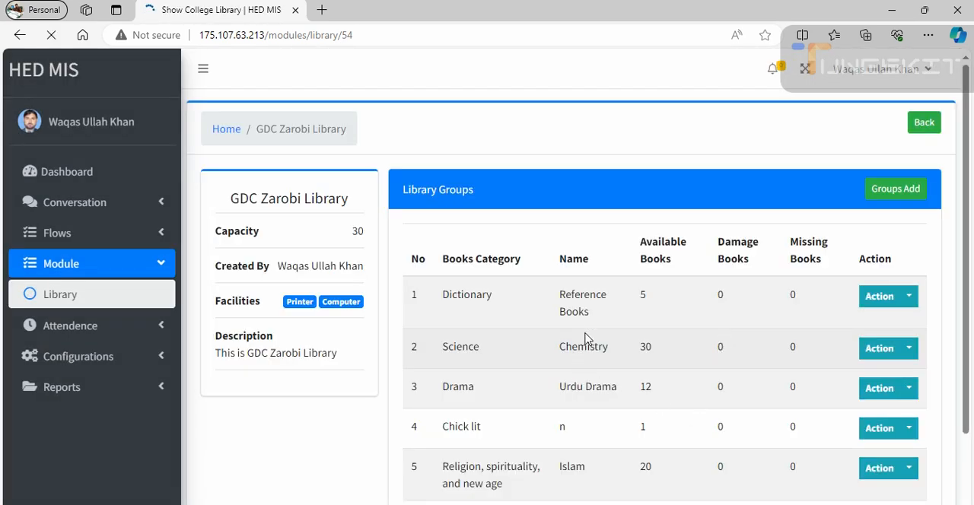
# - View the book list of the English Literature group from the library groups table
pyautogui.scroll(-2, 586, 337)
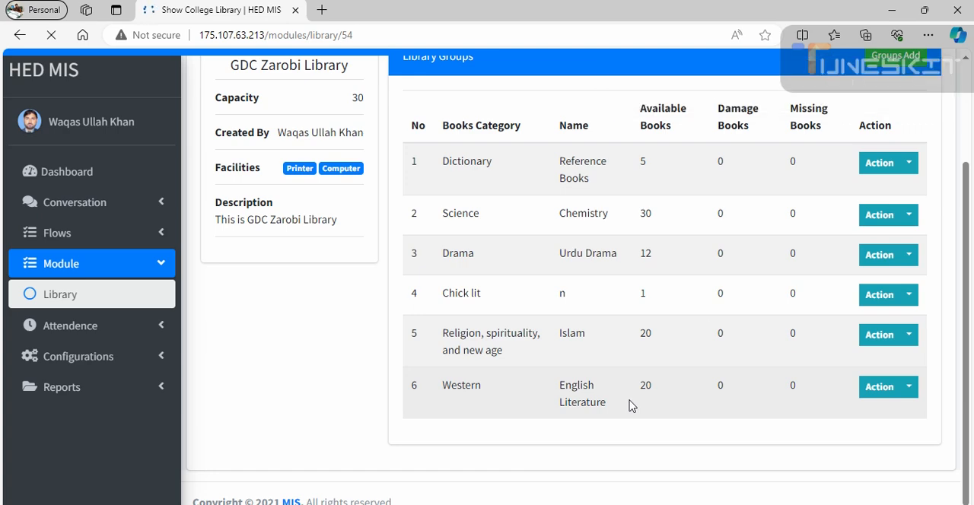
pyautogui.scroll(-1, 570, 417)
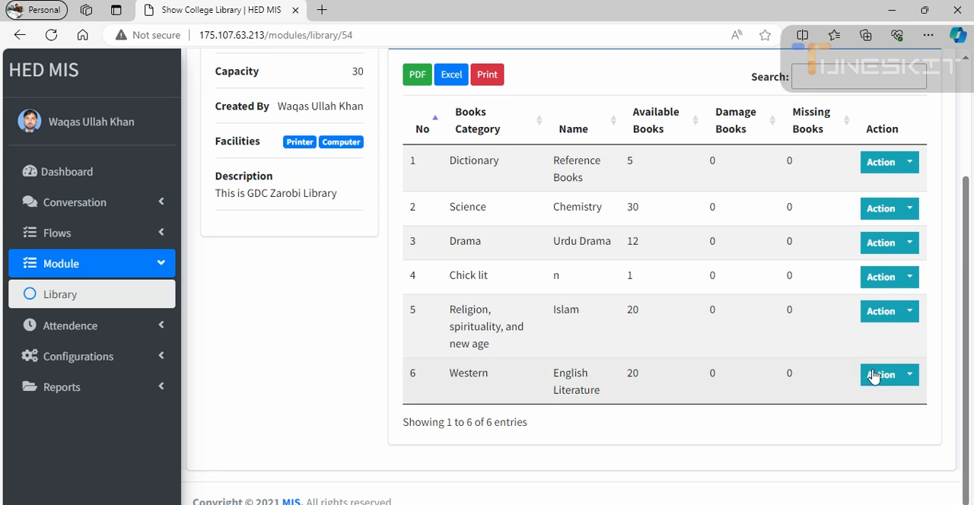
pyautogui.click(910, 376)
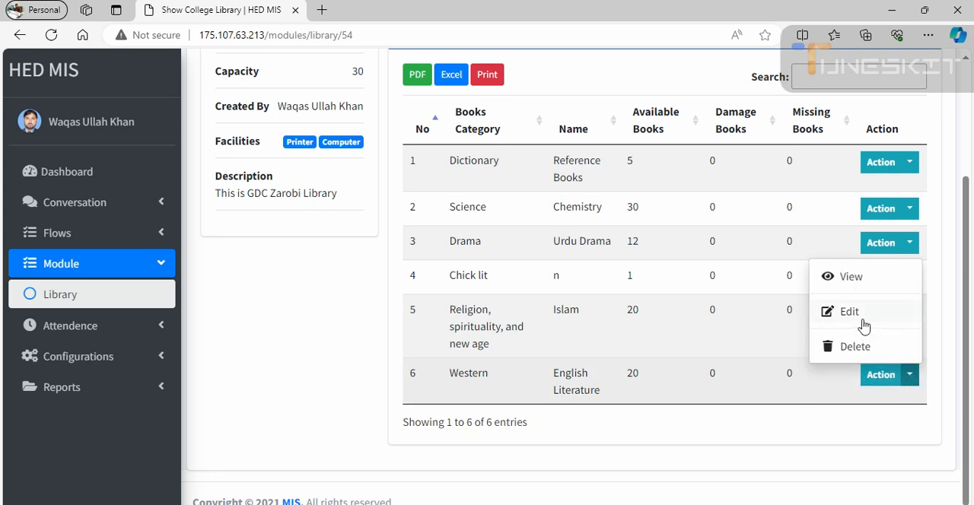
pyautogui.click(863, 280)
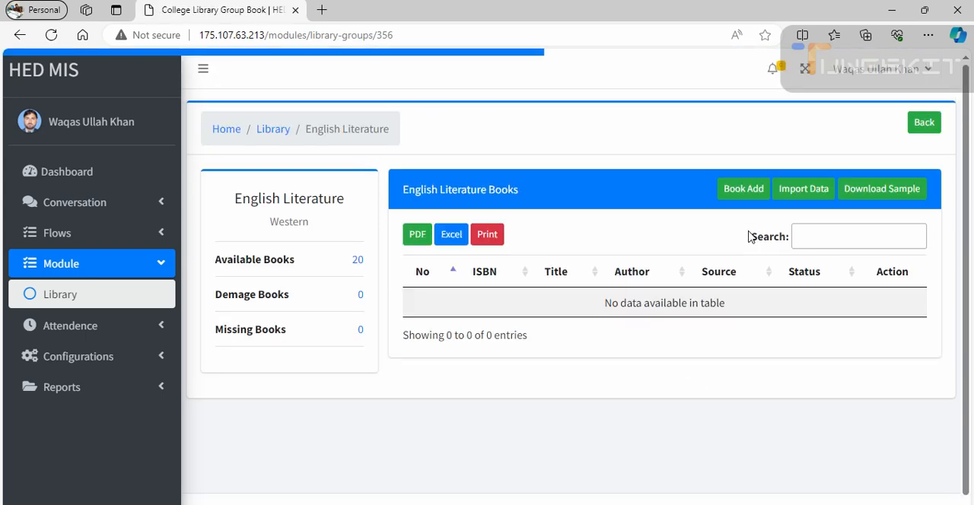
# - Start adding a book to English Literature and go through the ISB Number, Accession Number, Title and Author Name fields
pyautogui.click(746, 190)
pyautogui.click(266, 157)
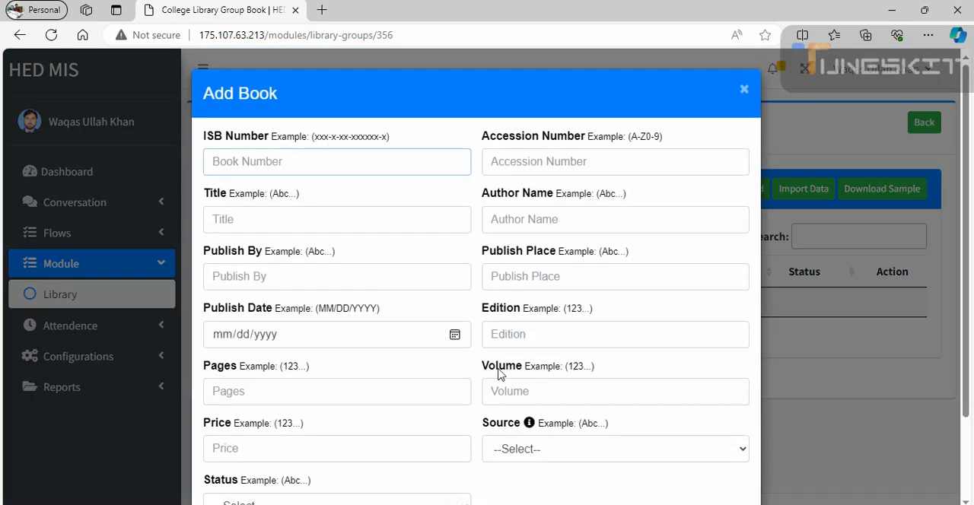
pyautogui.scroll(-2, 491, 382)
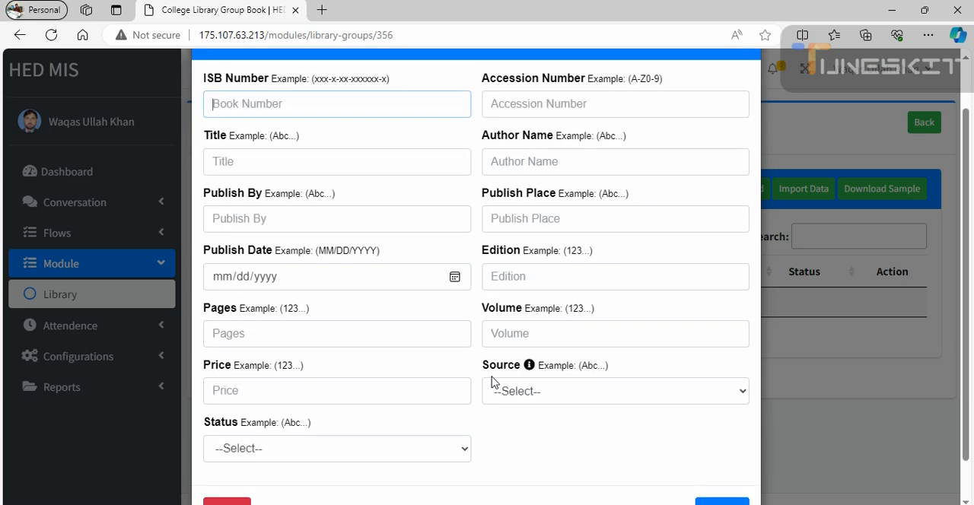
pyautogui.scroll(2, 491, 382)
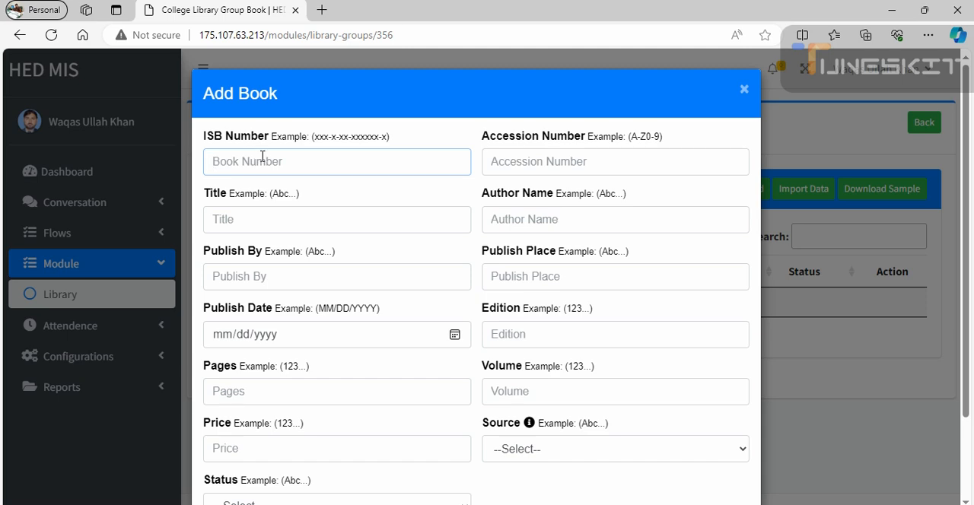
pyautogui.click(539, 161)
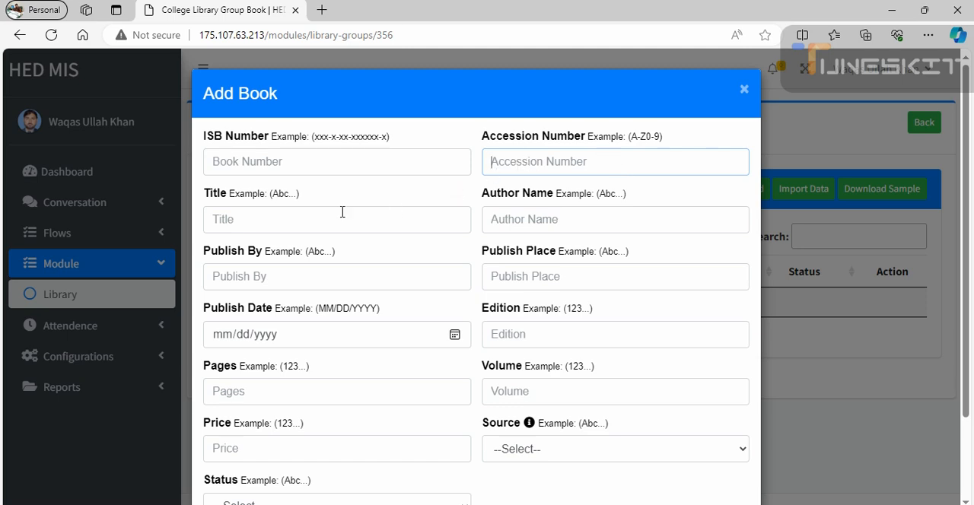
pyautogui.click(271, 218)
pyautogui.click(521, 220)
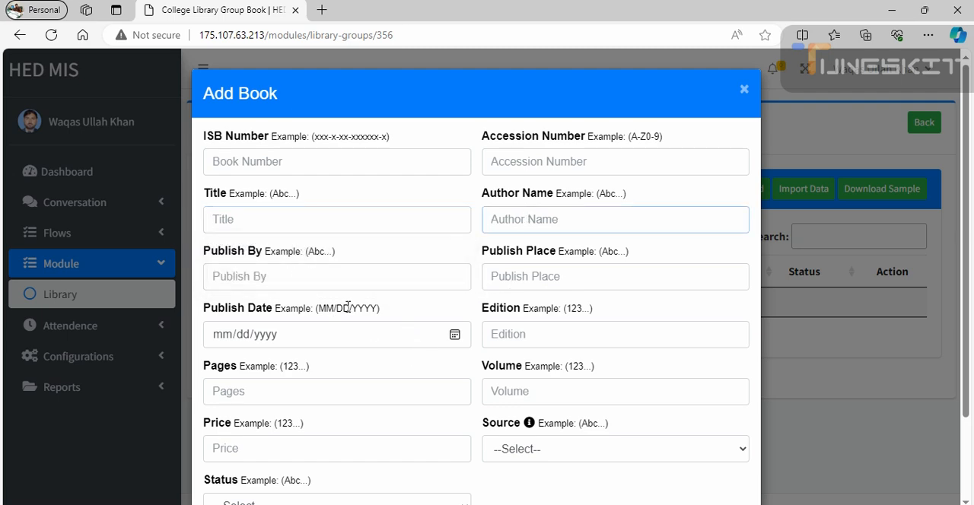
# - Check the book columns in the sample xlsx (Corrected) workbook in Excel and return to the Add Book form in Microsoft Edge
pyautogui.moveTo(699, 504)
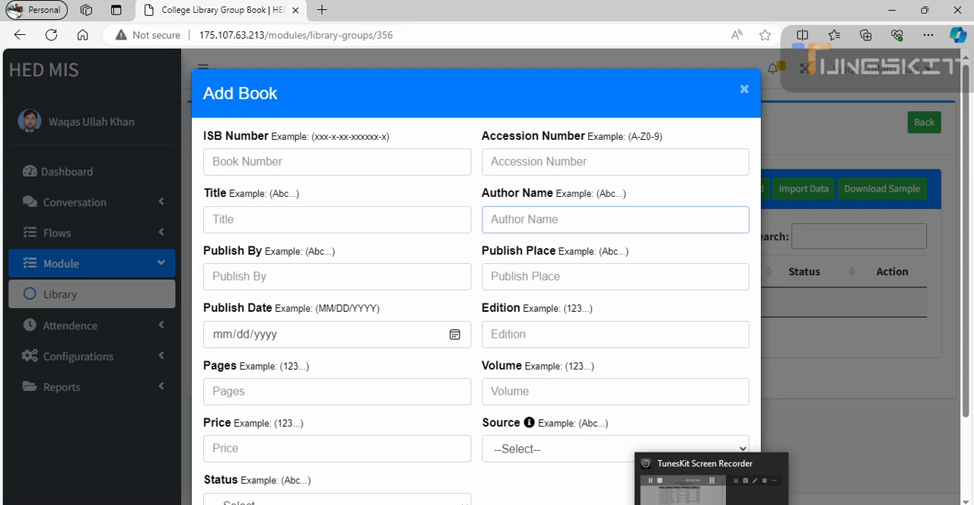
pyautogui.click(711, 503)
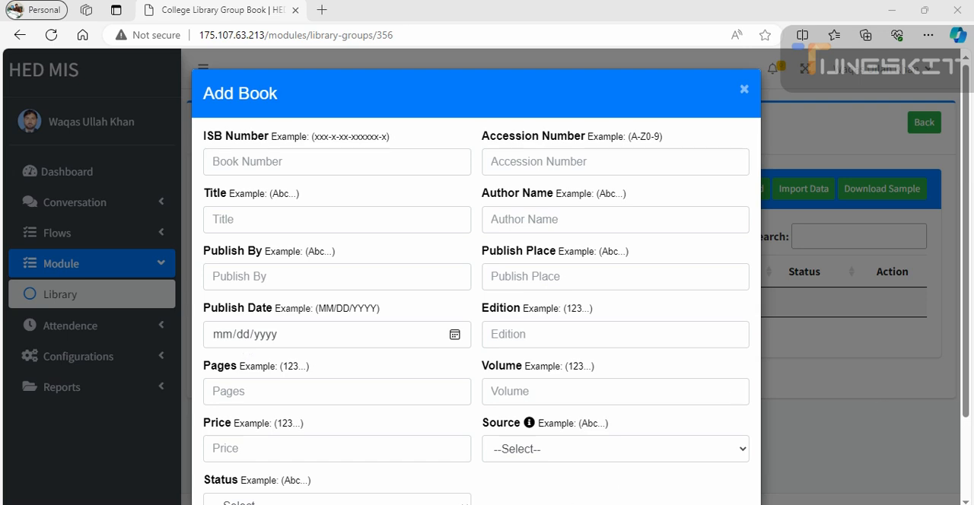
pyautogui.moveTo(593, 504)
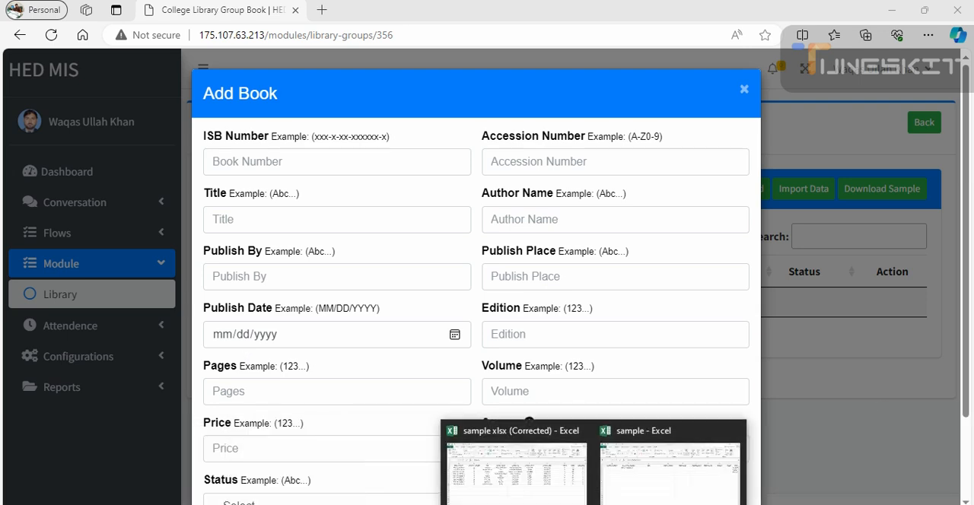
pyautogui.click(517, 464)
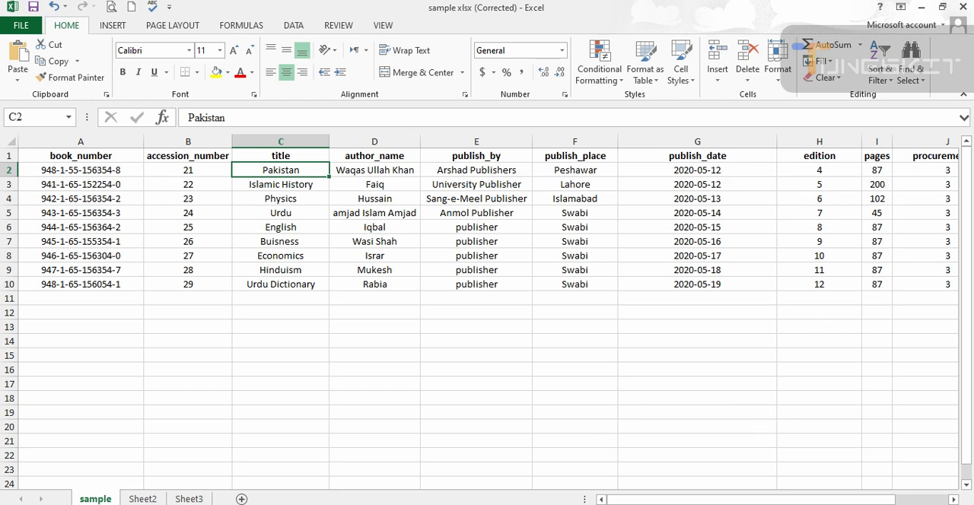
pyautogui.click(647, 504)
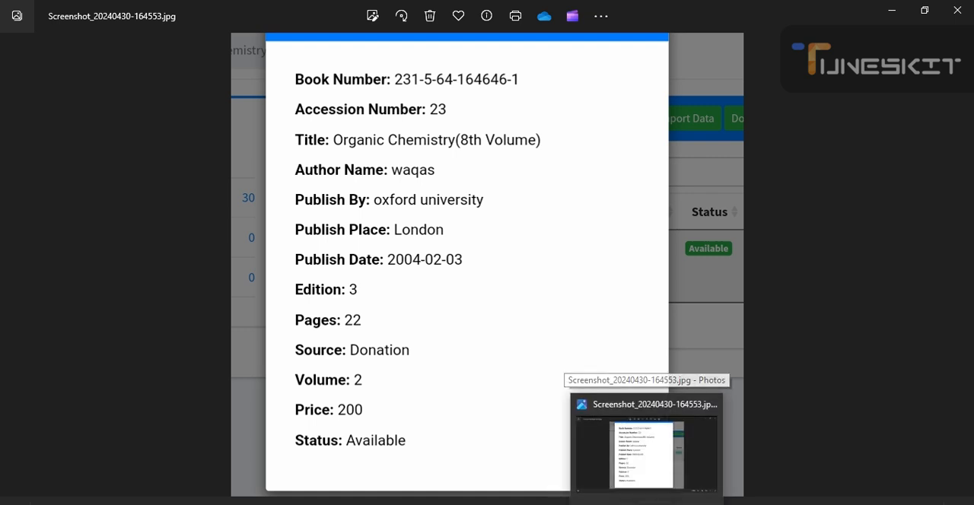
pyautogui.click(647, 503)
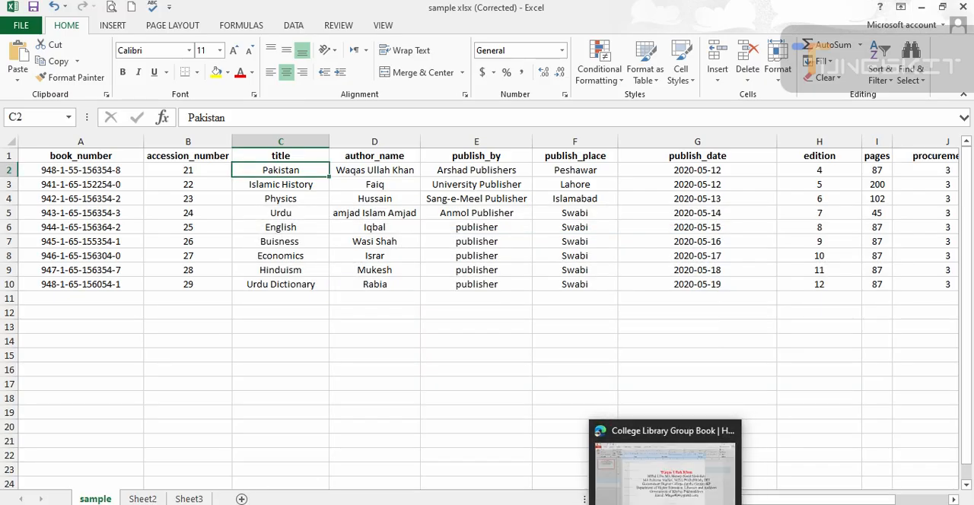
pyautogui.click(457, 468)
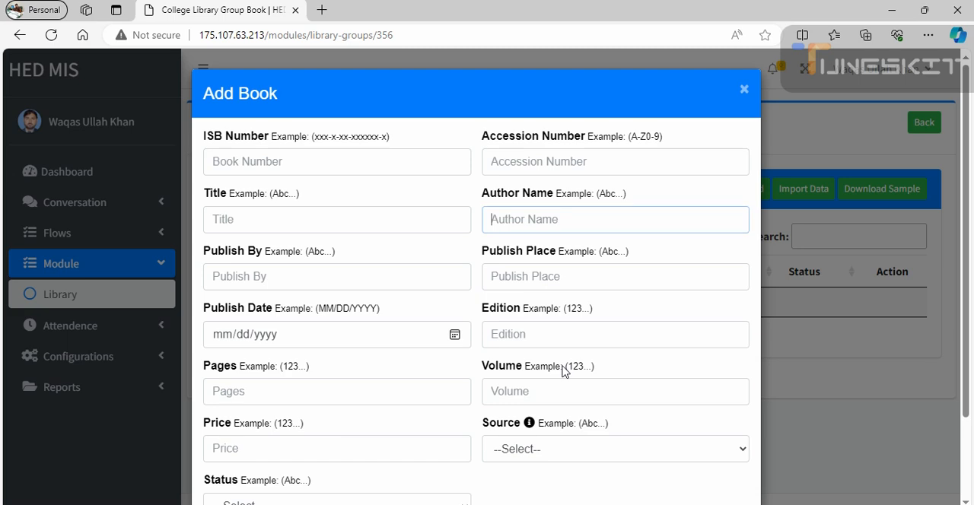
# - Review the Source and Status options in the Add Book form
pyautogui.scroll(-2, 554, 297)
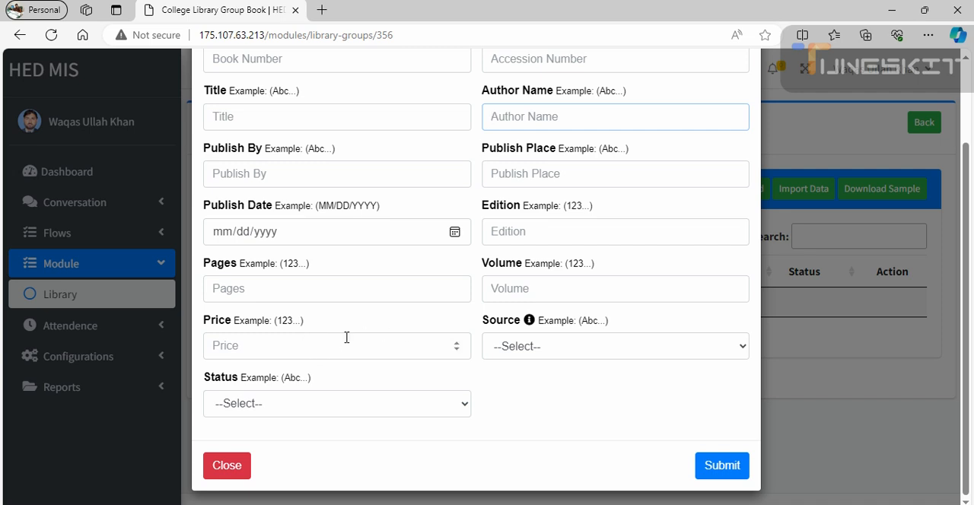
pyautogui.click(560, 354)
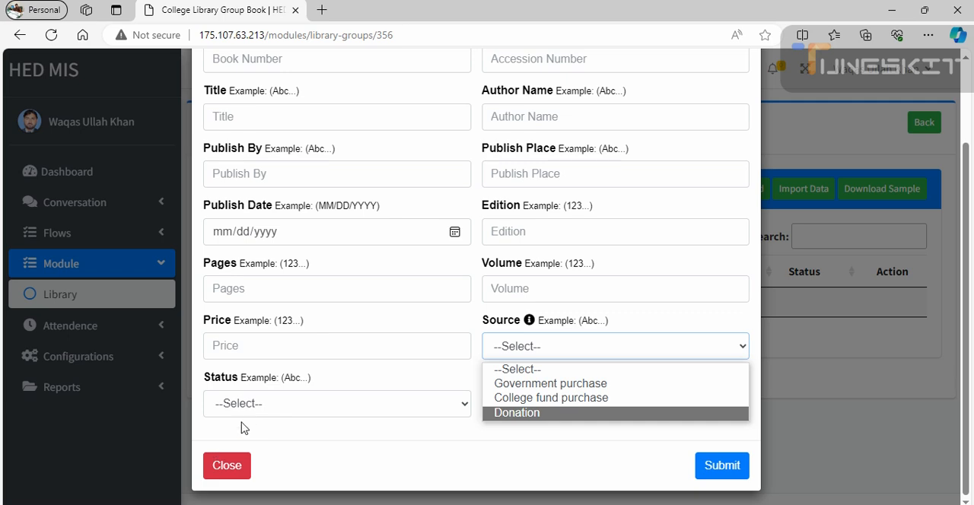
pyautogui.click(267, 413)
pyautogui.click(266, 404)
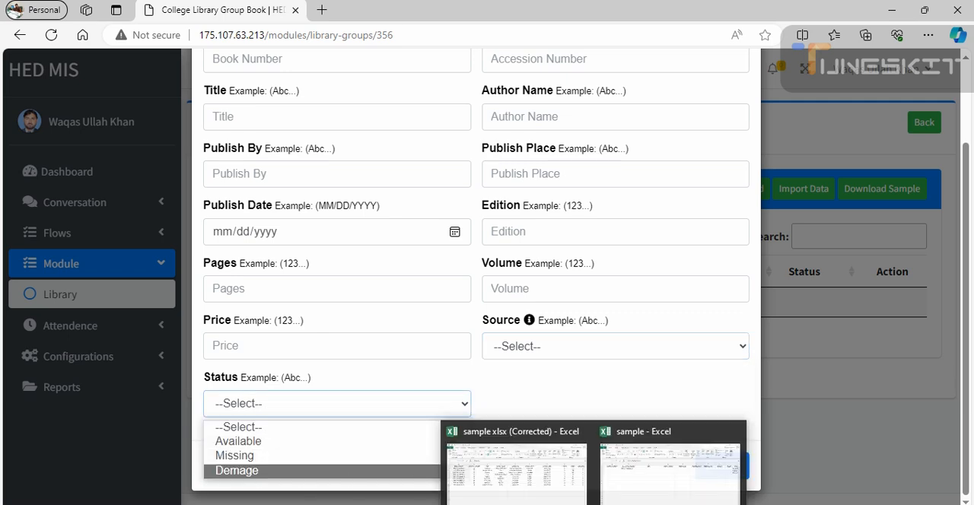
# - Switch to the sample xlsx (Corrected) workbook in Excel and examine its columns from publish_date through state
pyautogui.click(594, 504)
pyautogui.click(518, 468)
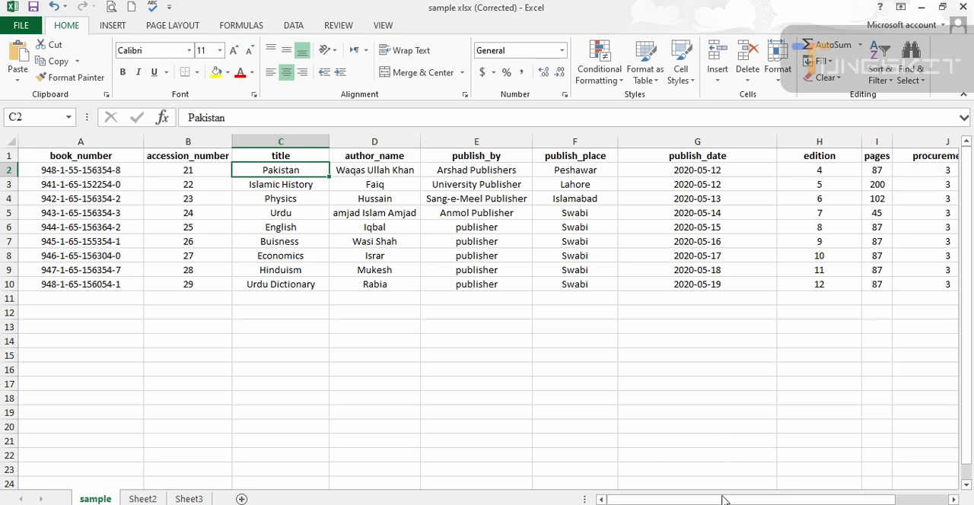
pyautogui.click(667, 469)
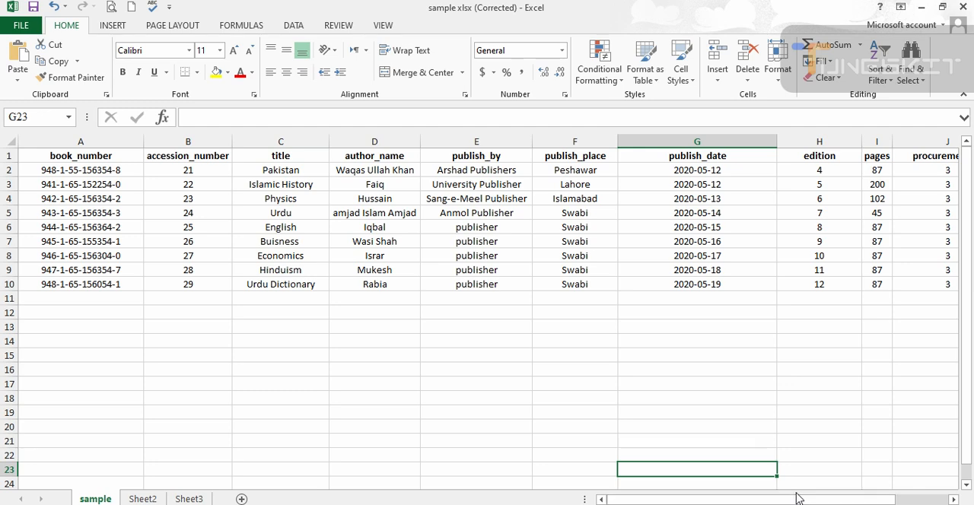
pyautogui.hotkey('alt', 'Tab')
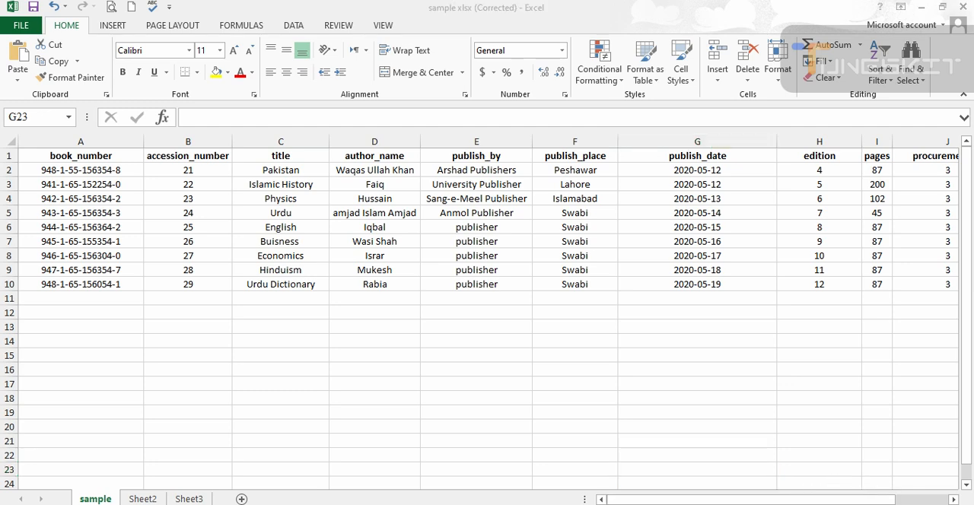
pyautogui.hotkey('alt', 'Tab')
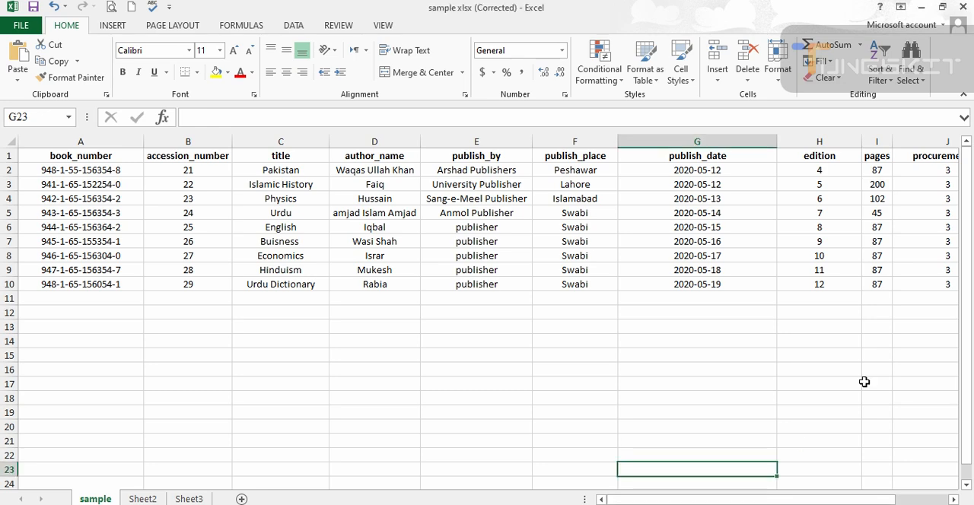
pyautogui.moveTo(867, 500); pyautogui.dragTo(925, 500)
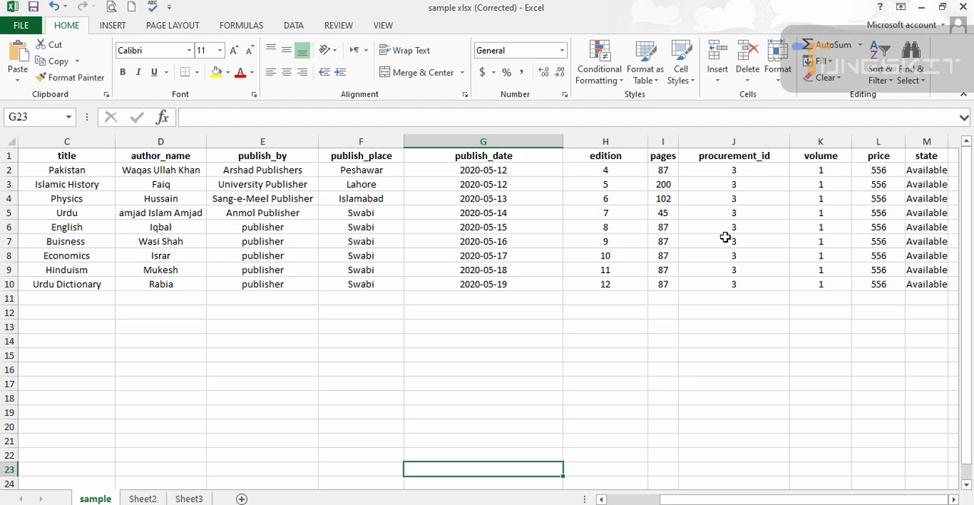
pyautogui.click(781, 500)
# - Compare the column headings of the sample workbook with those of the sample xlsx (Corrected) workbook
pyautogui.moveTo(593, 504)
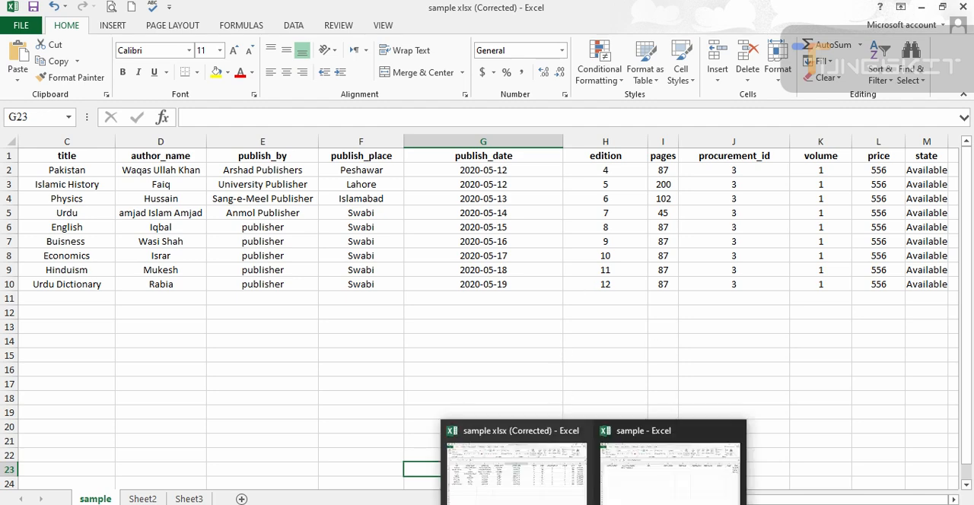
pyautogui.click(530, 483)
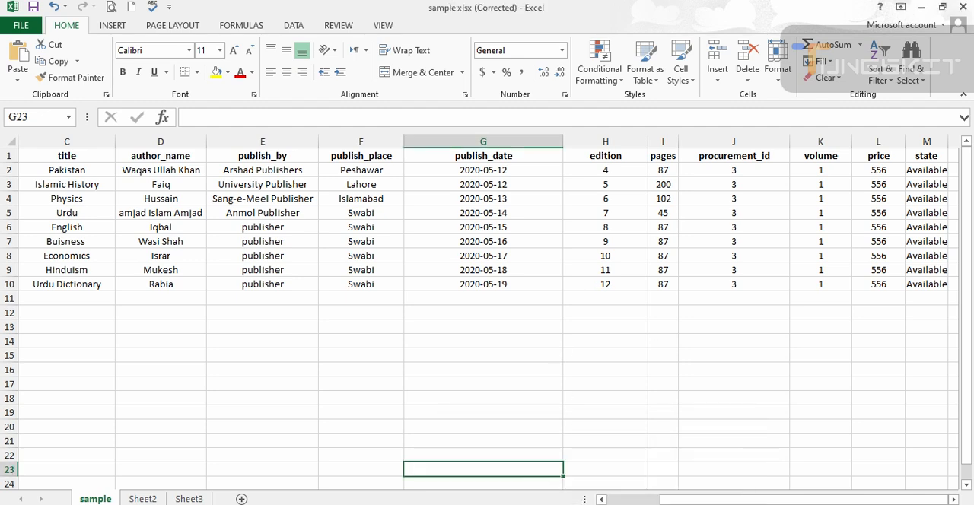
pyautogui.moveTo(593, 504)
pyautogui.click(670, 464)
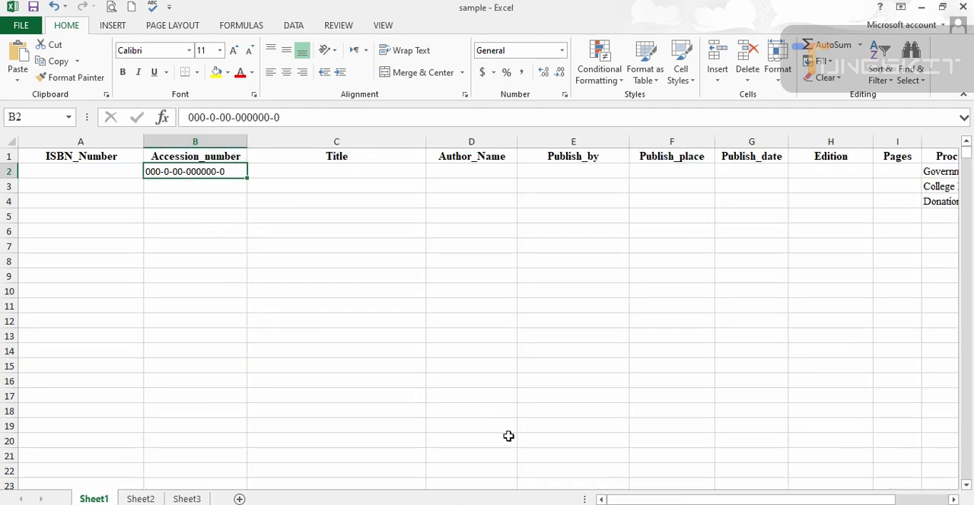
pyautogui.click(594, 504)
pyautogui.click(525, 472)
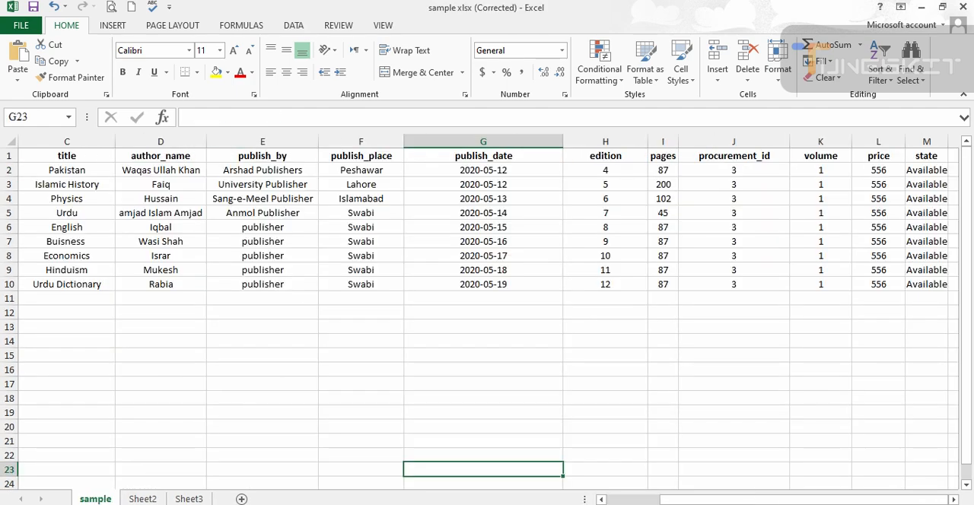
# - Open the workbook sample xlsx - Corrected 2) from the HED MIS Library folder in File Explorer
pyautogui.click(502, 504)
pyautogui.click(70, 475)
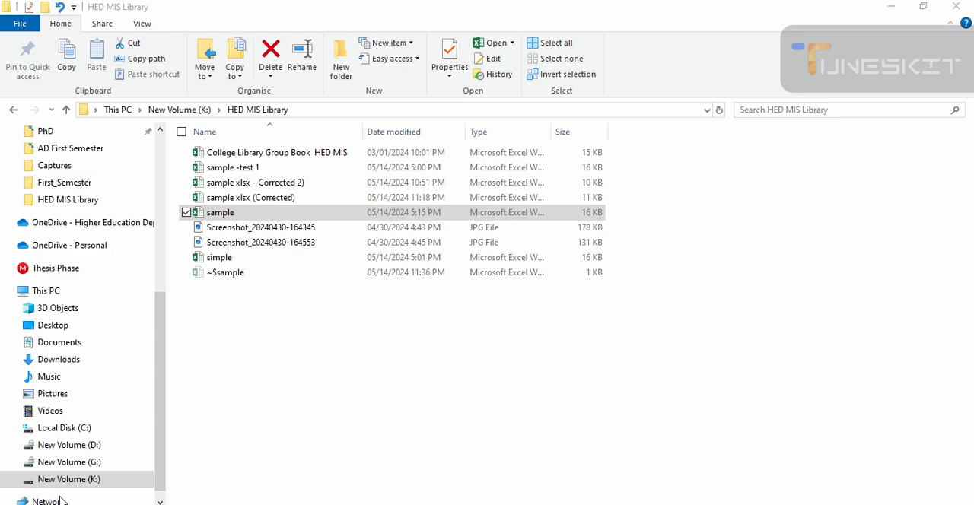
pyautogui.doubleClick(260, 183)
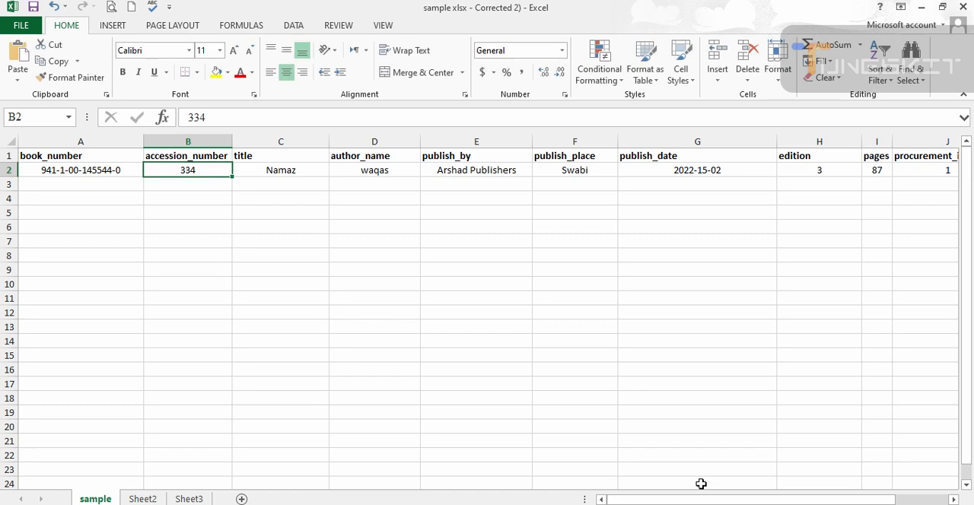
pyautogui.click(44, 172)
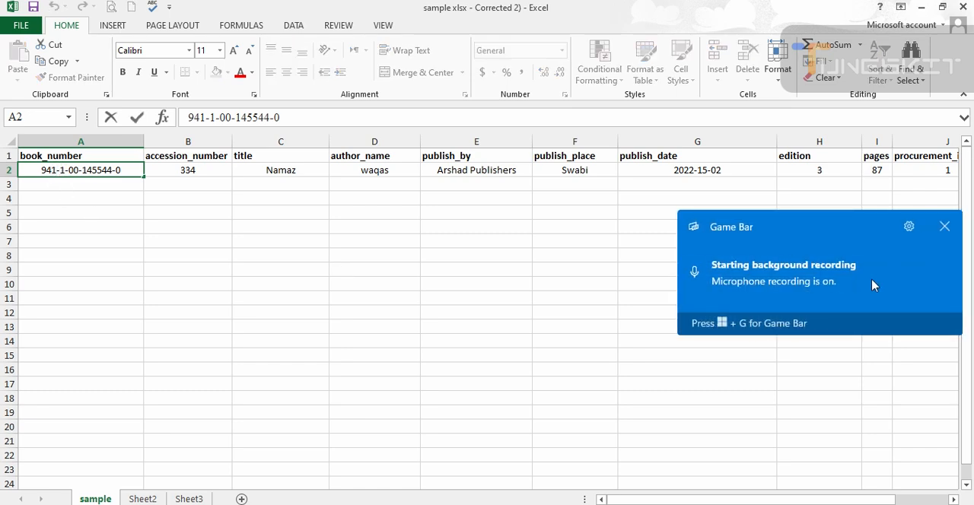
pyautogui.click(957, 226)
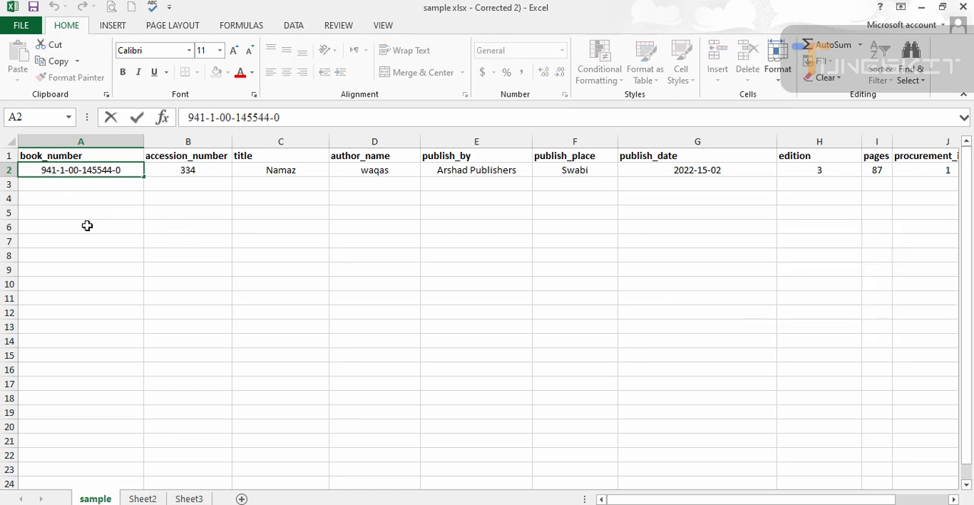
pyautogui.press('BackSpace')
pyautogui.write('0')
pyautogui.click(204, 169)
pyautogui.moveTo(205, 167); pyautogui.dragTo(155, 182)
pyautogui.write('332')
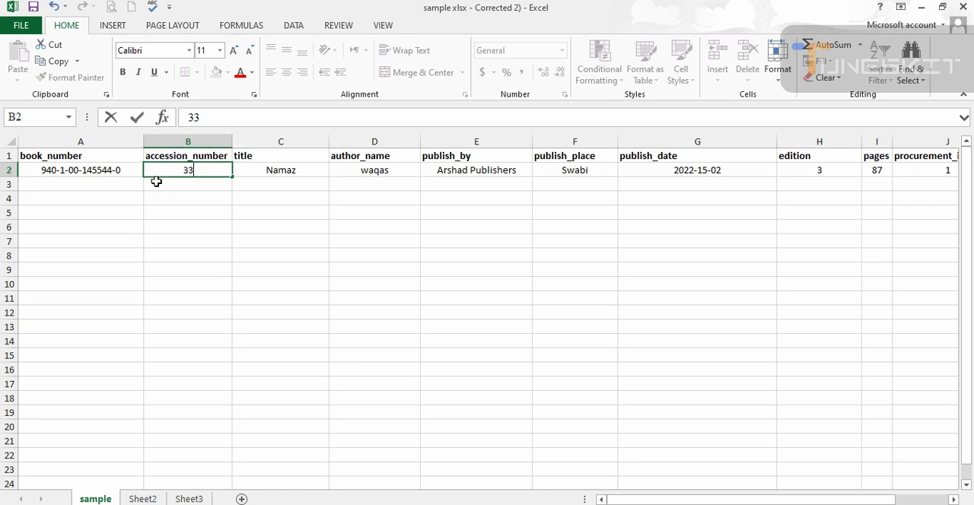
# - Replace the title in row 2 with Gulliver's Travel
pyautogui.click(303, 169)
pyautogui.moveTo(297, 170); pyautogui.dragTo(246, 181)
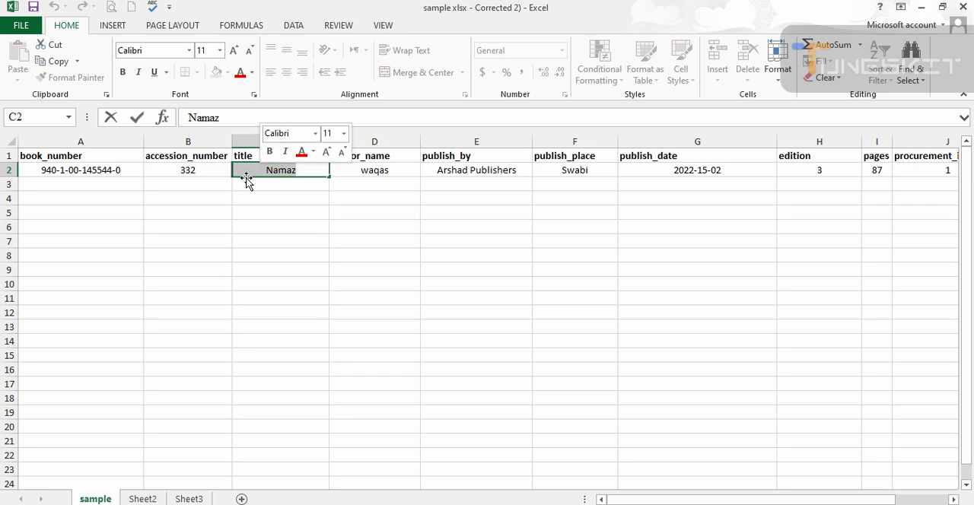
pyautogui.write('Gulliv')
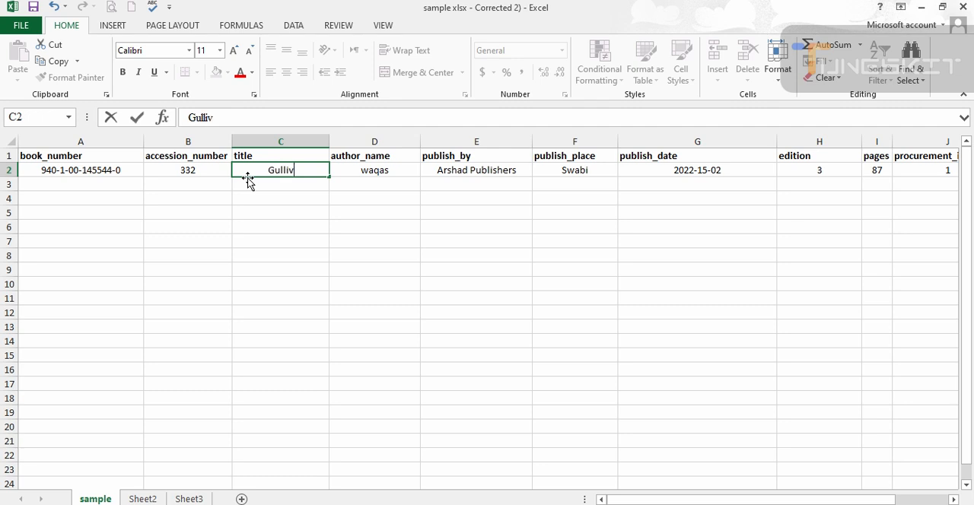
pyautogui.write("er's trave")
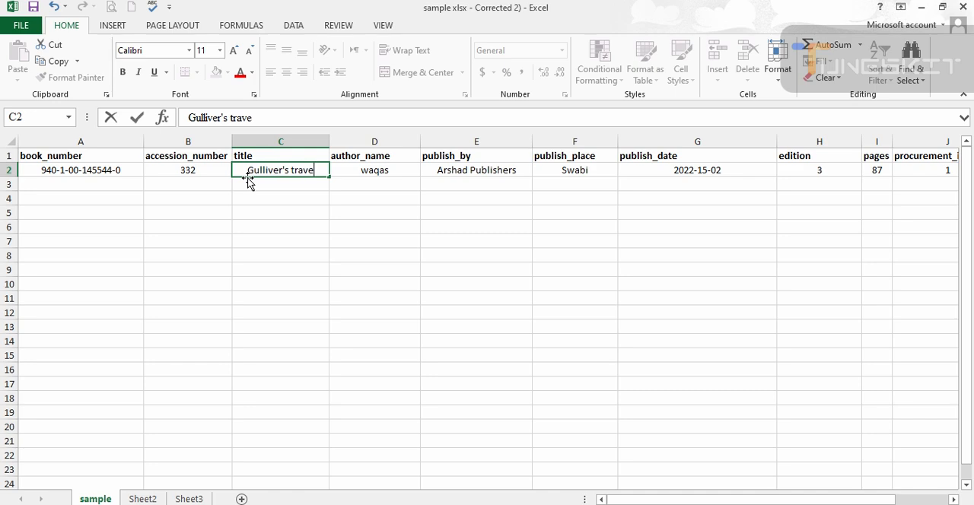
pyautogui.write('l')
pyautogui.press('BackSpace')
pyautogui.write('T')
pyautogui.press('Tab')
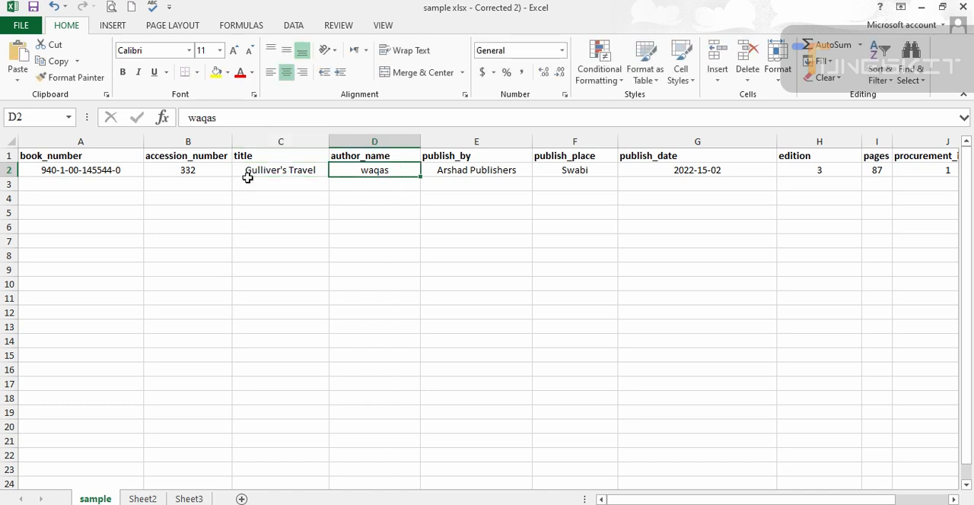
# - Set the publish date of the Gulliver's Travel record to 2022-01-01
pyautogui.press('Tab')
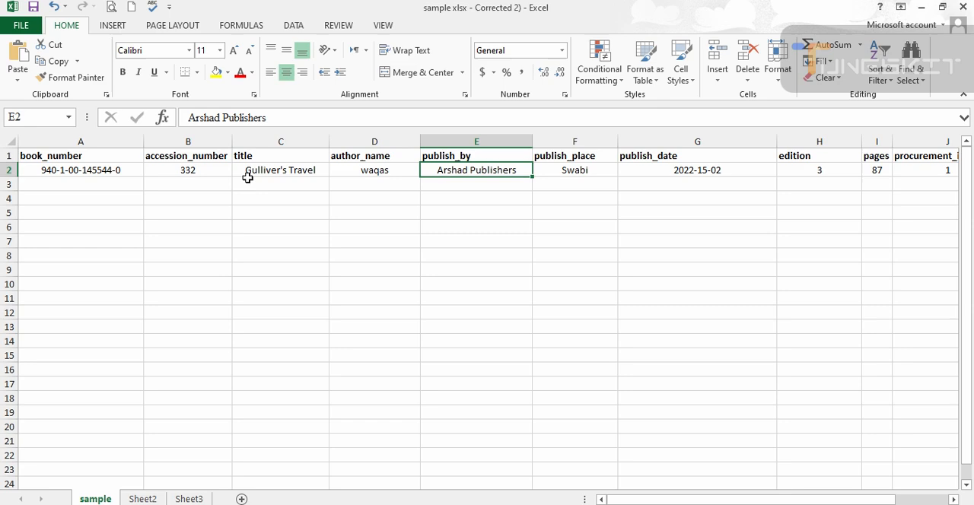
pyautogui.press('Tab')
pyautogui.press('Tab')
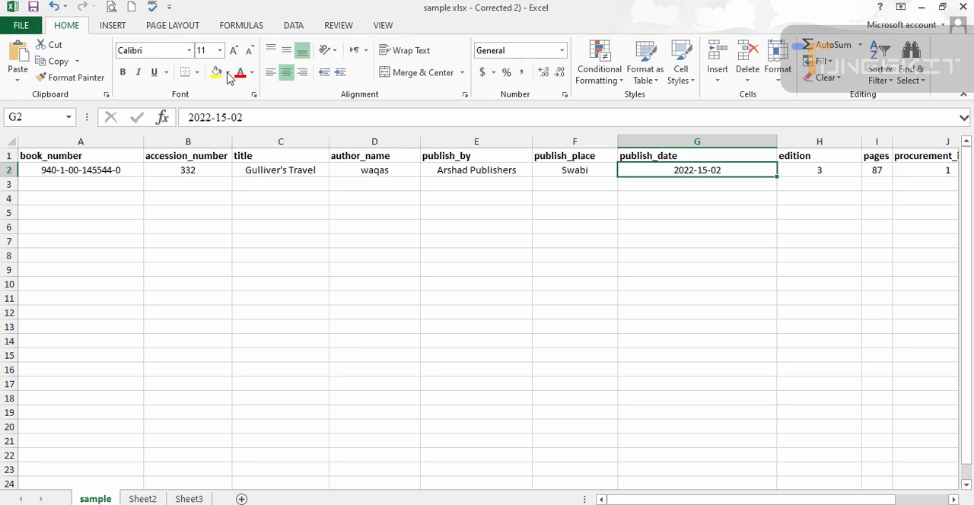
pyautogui.doubleClick(708, 169)
pyautogui.press('BackSpace')
pyautogui.write('1')
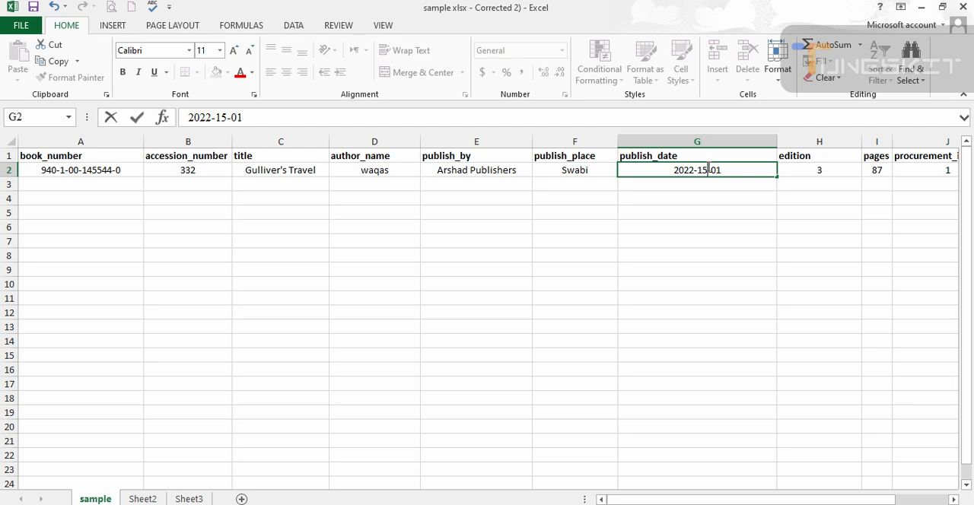
pyautogui.press('BackSpace')
pyautogui.press('BackSpace')
pyautogui.write('01')
# - Set the edition of the Gulliver's Travel record to 2
pyautogui.doubleClick(828, 169)
pyautogui.moveTo(827, 169); pyautogui.dragTo(804, 176)
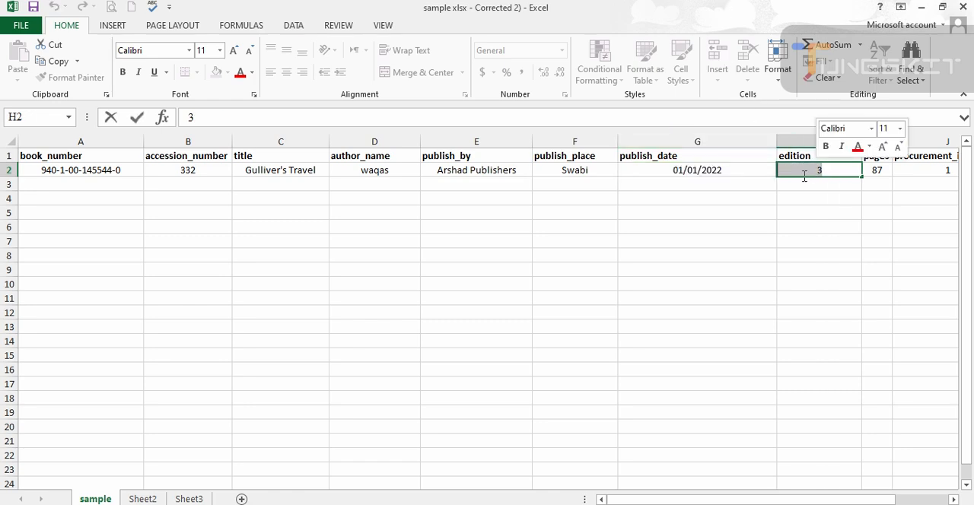
pyautogui.write('2')
pyautogui.press('Tab')
pyautogui.press('Tab')
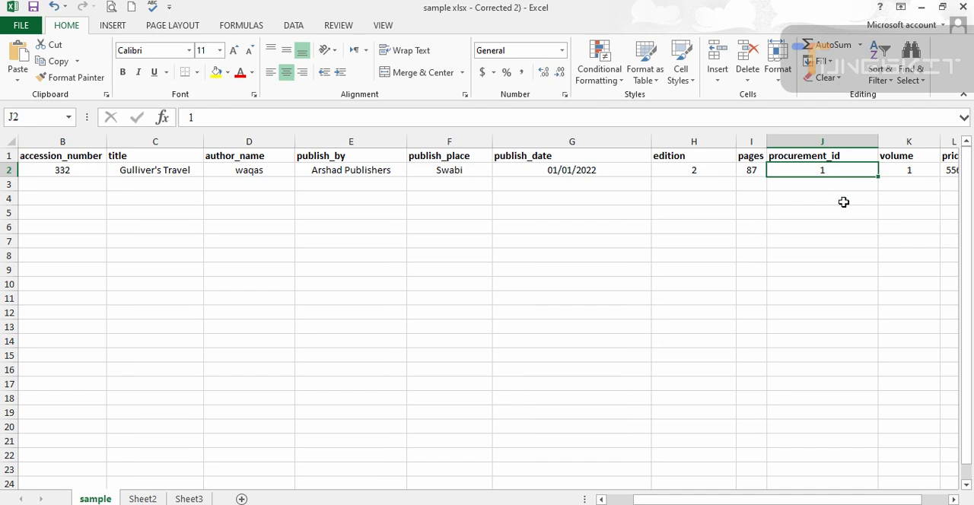
# - Set the state of the Gulliver's Travel record to Available and save the workbook
pyautogui.press('Tab')
pyautogui.press('Tab')
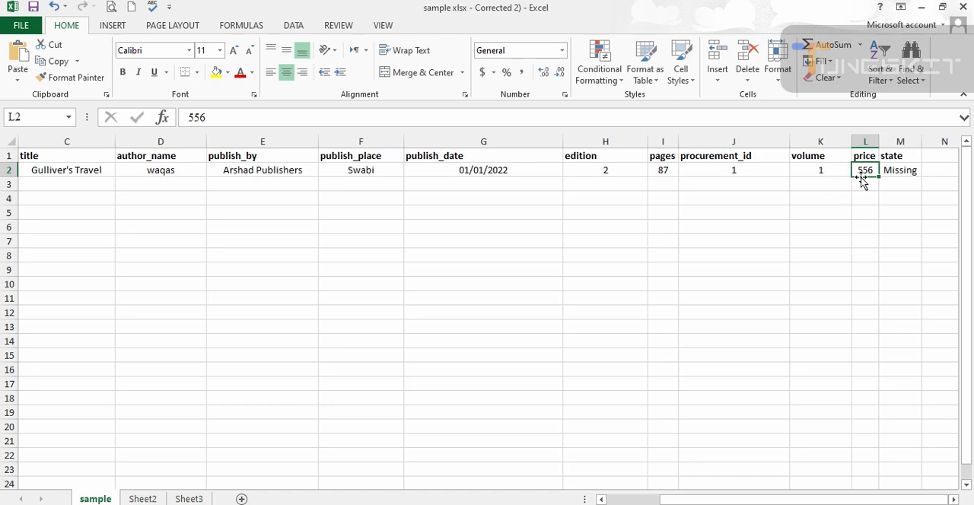
pyautogui.click(900, 169)
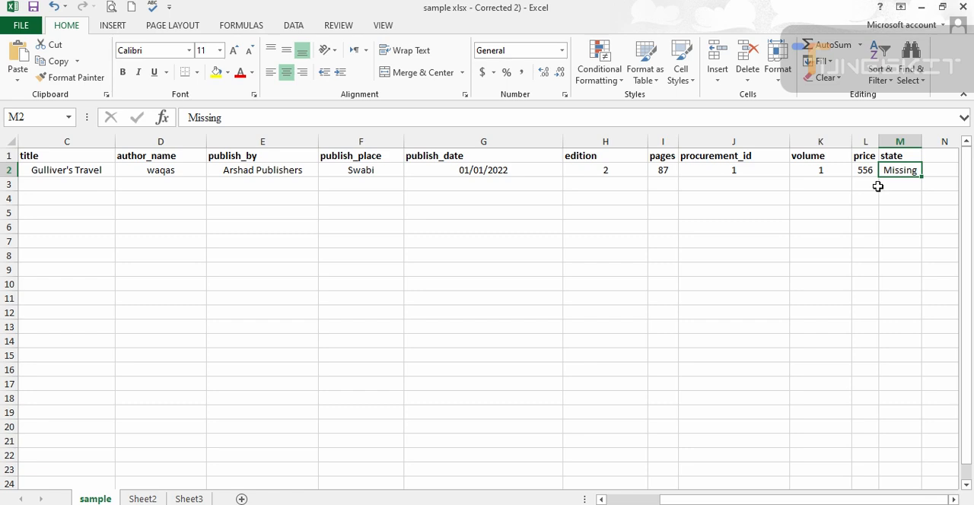
pyautogui.write('Available')
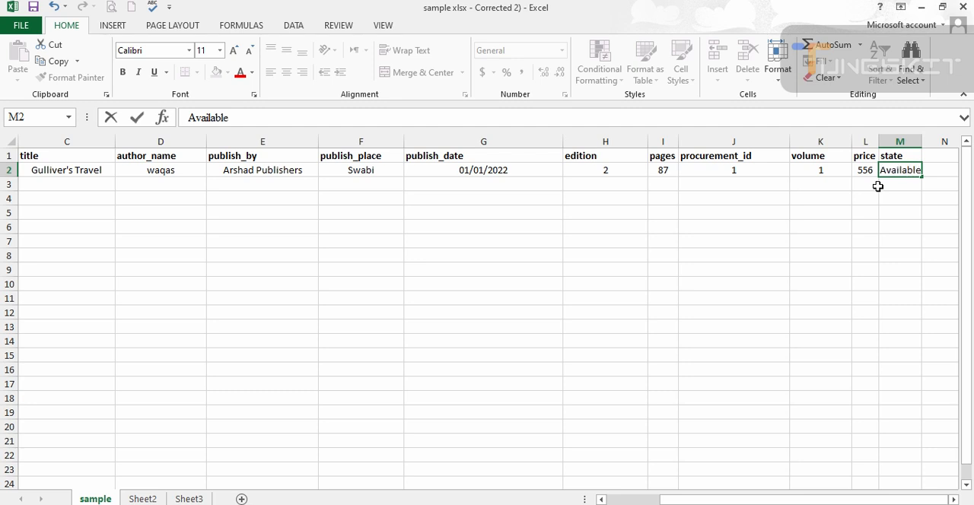
pyautogui.click(32, 6)
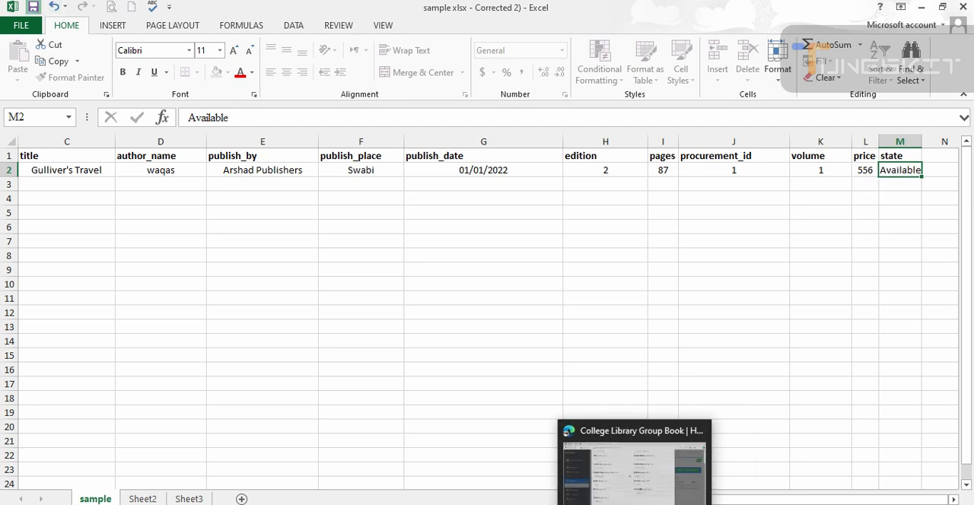
# - Return to Microsoft Edge, and replace the Add Book form with the Import Books dialog for the English Literature group
pyautogui.click(639, 472)
pyautogui.scroll(2, 623, 445)
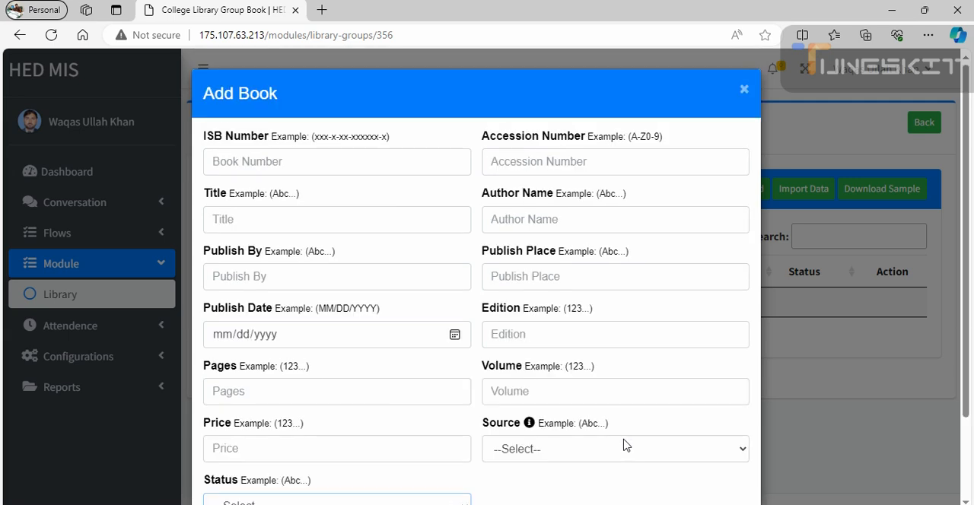
pyautogui.scroll(-5, 625, 446)
pyautogui.scroll(5, 718, 318)
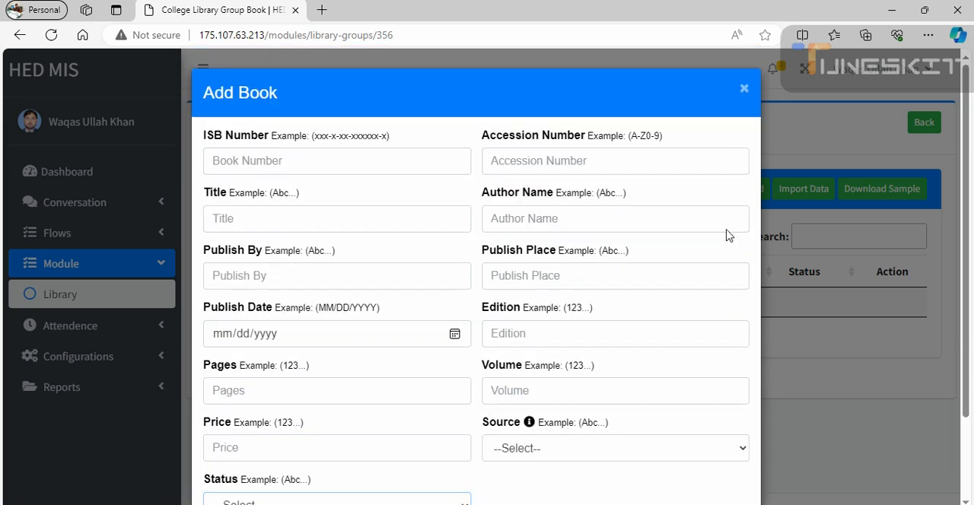
pyautogui.click(746, 89)
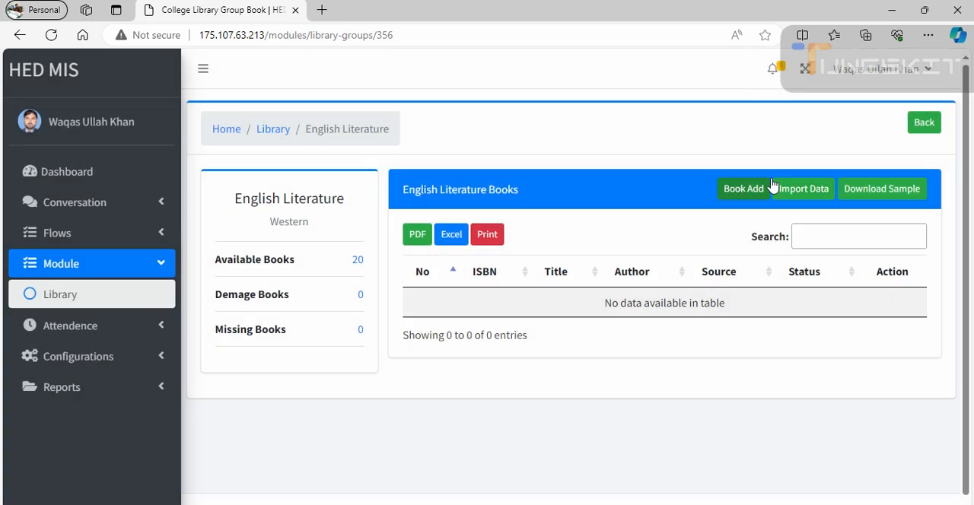
pyautogui.click(792, 188)
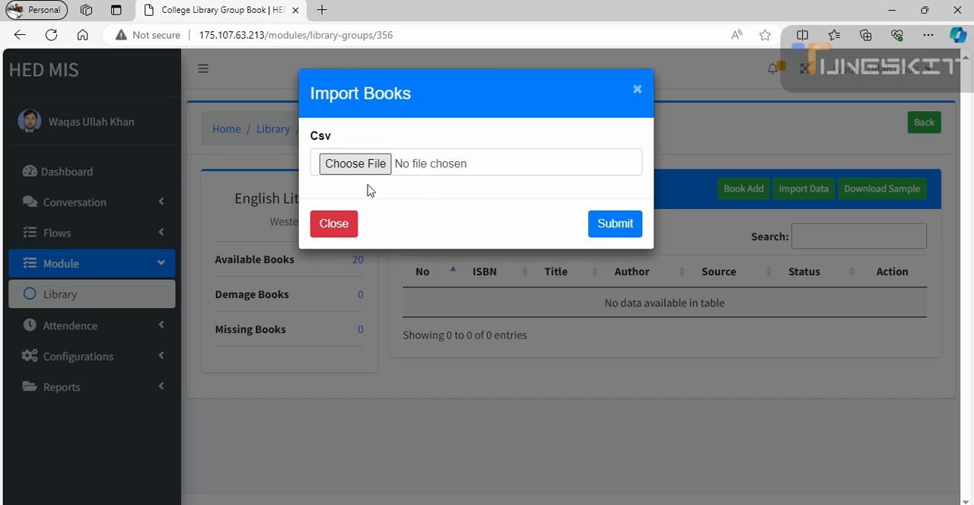
pyautogui.moveTo(593, 504)
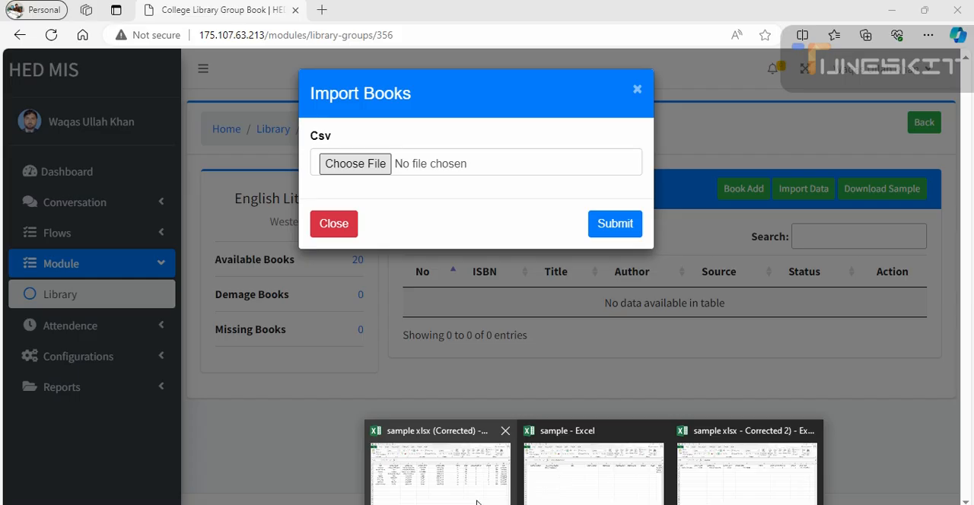
# - Review the Gulliver's Travel record in the "sample xlsx - Corrected 2)" workbook in Excel, and minimize the open workbook and folder windows
pyautogui.click(480, 491)
pyautogui.moveTo(594, 504)
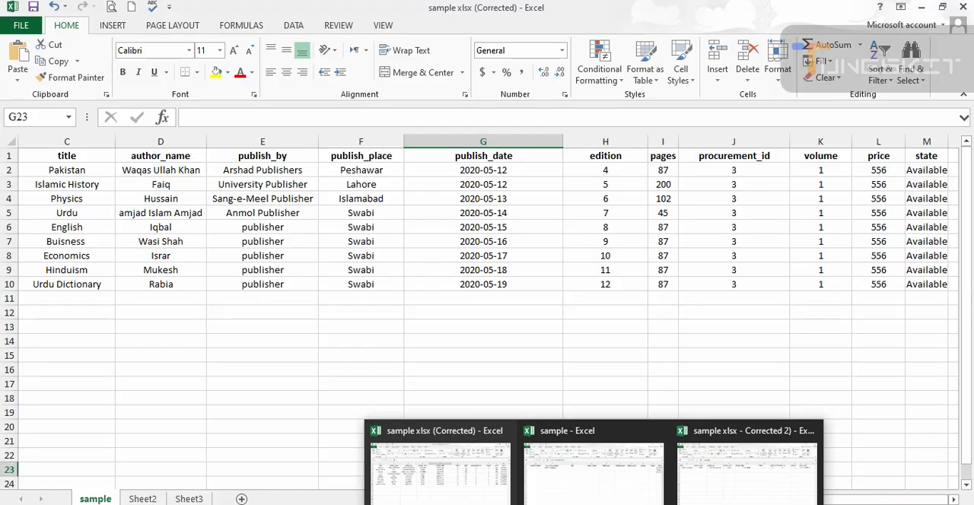
pyautogui.click(722, 473)
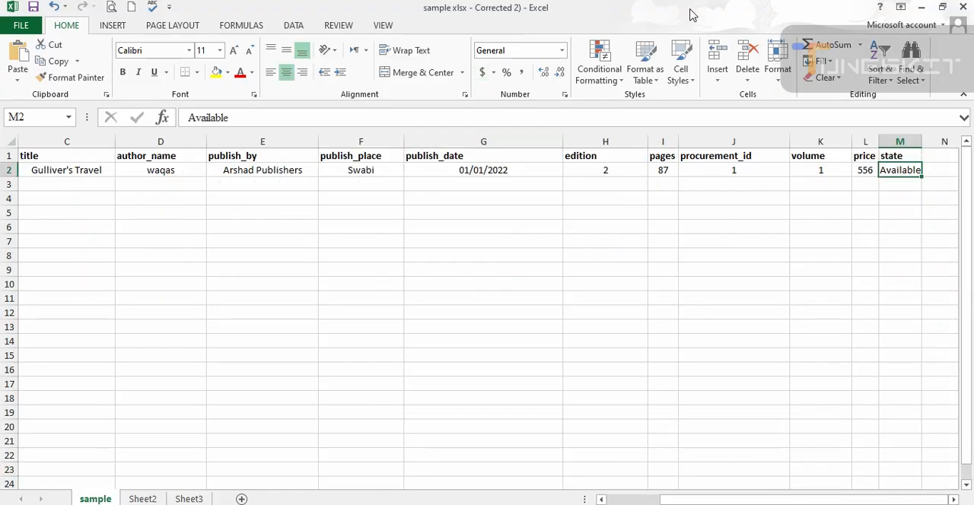
pyautogui.click(648, 504)
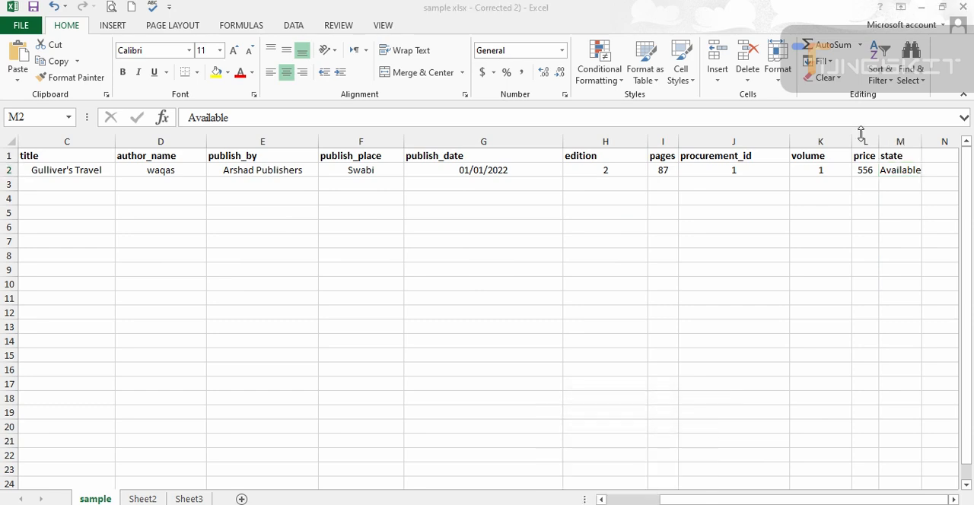
pyautogui.click(924, 8)
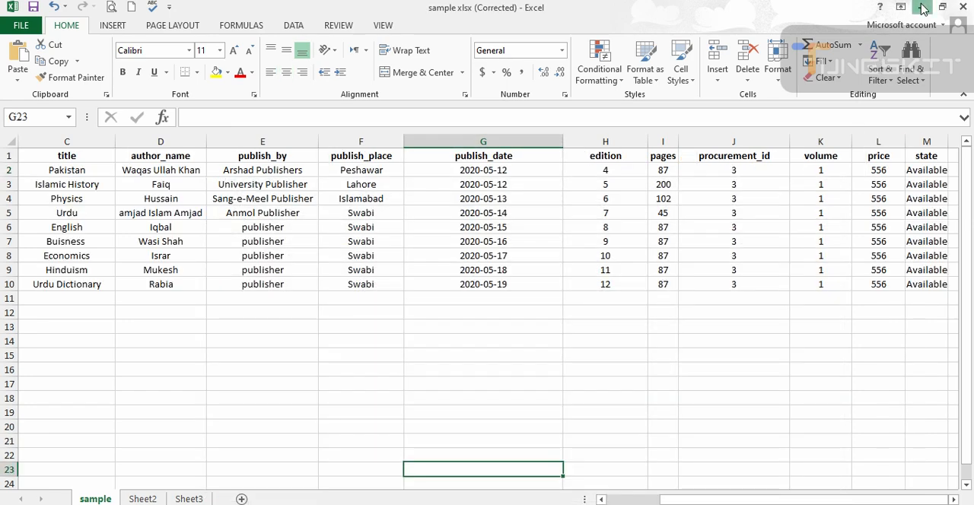
pyautogui.click(923, 8)
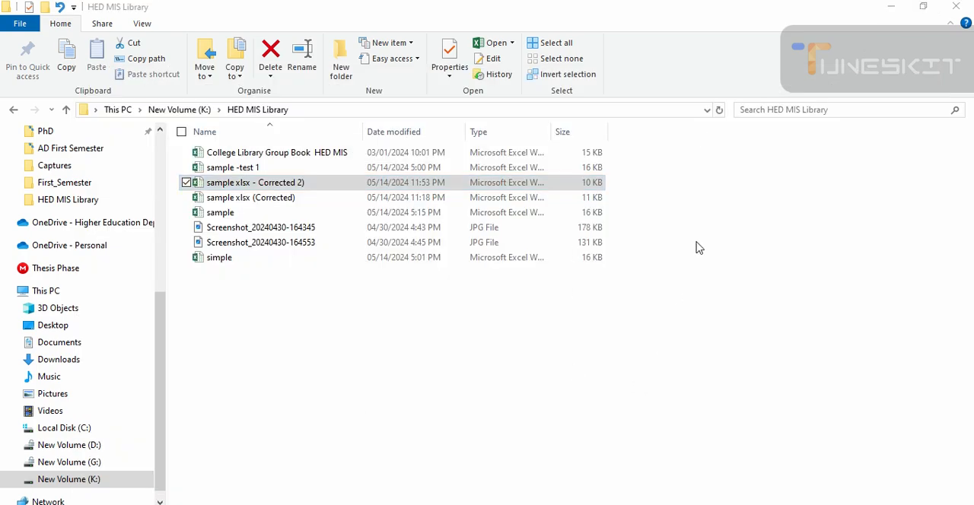
pyautogui.click(892, 7)
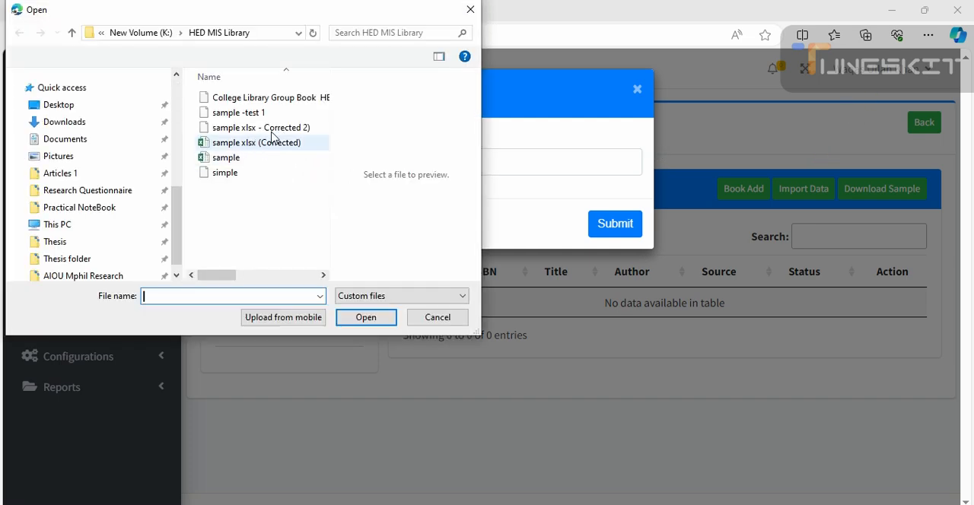
# - Try to import the "sample xlsx - Corrected 2)" file into the English Literature group
pyautogui.click(278, 128)
pyautogui.click(355, 323)
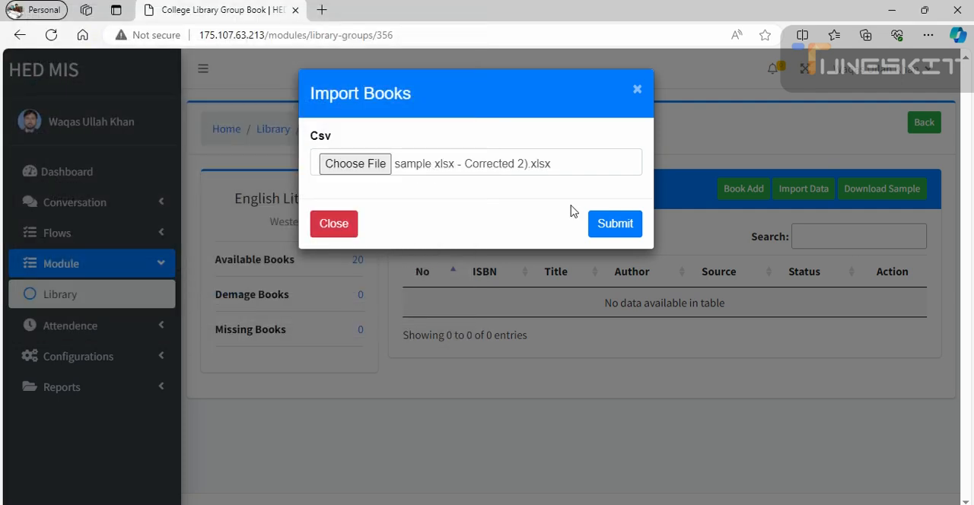
pyautogui.click(614, 232)
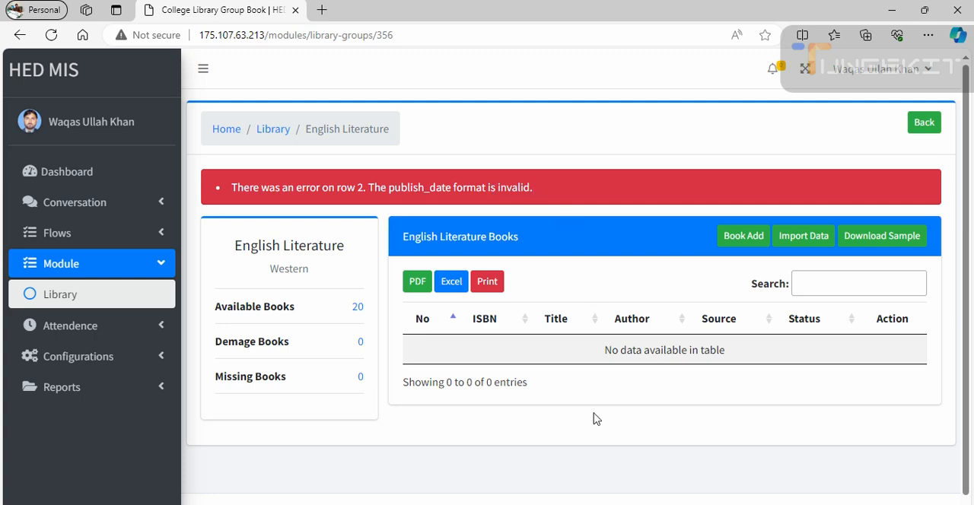
# - Switch to the "sample xlsx - Corrected 2)" workbook in Excel and set the Gulliver's Travel publish_date cell to the Text format
pyautogui.click(594, 504)
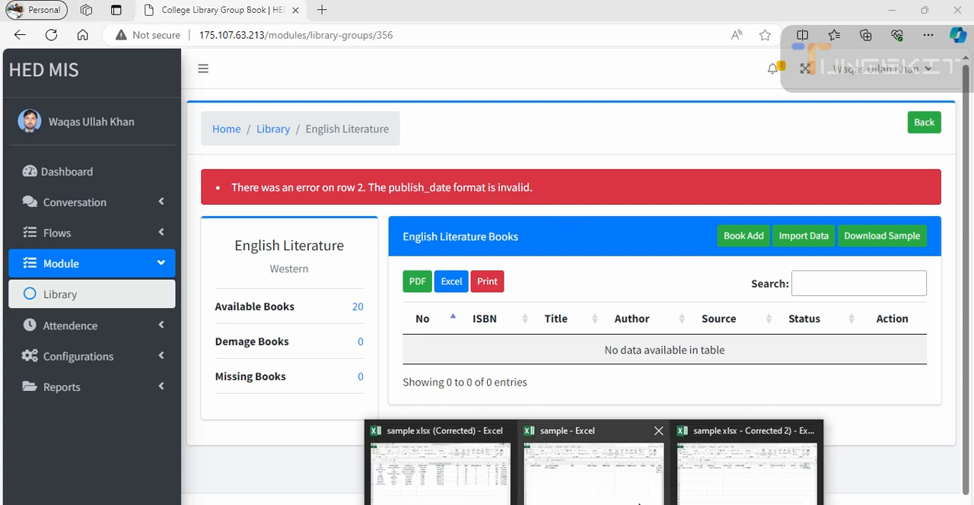
pyautogui.click(715, 474)
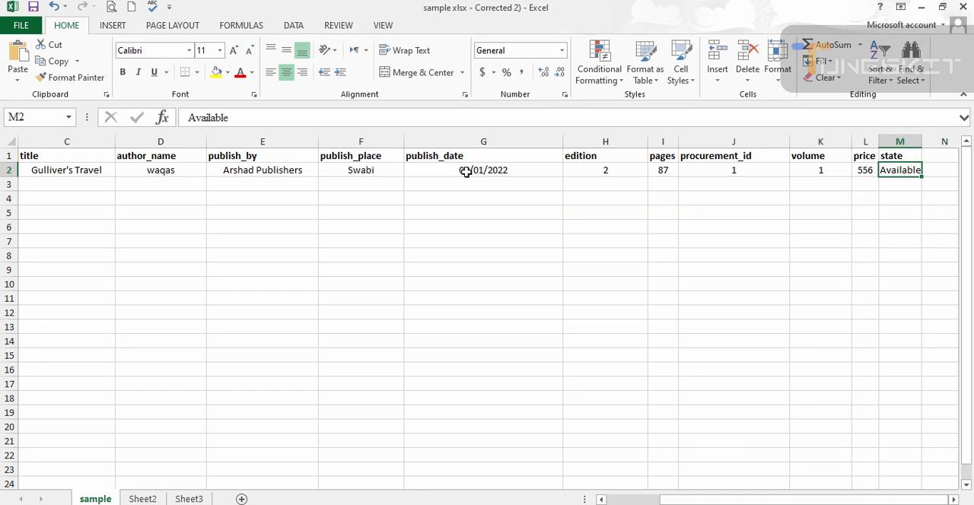
pyautogui.click(507, 170)
pyautogui.doubleClick(510, 171)
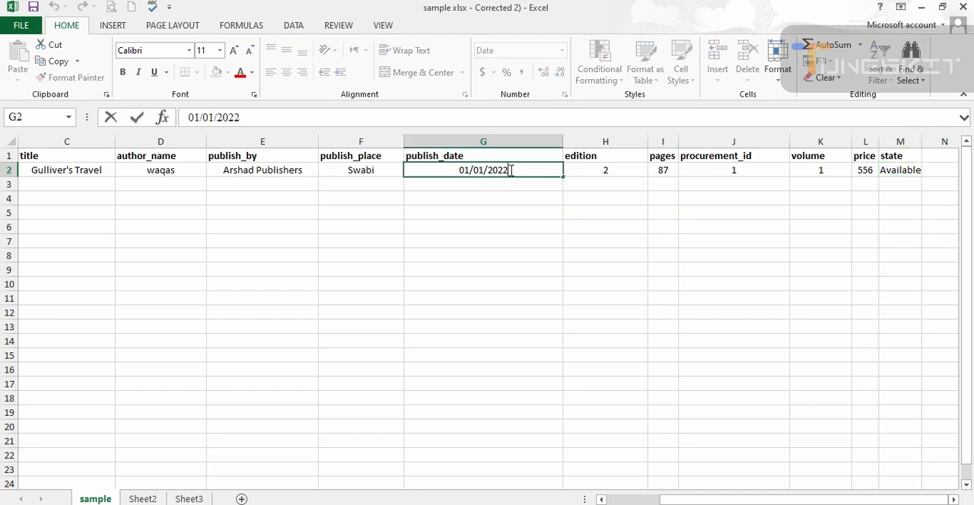
pyautogui.click(522, 175)
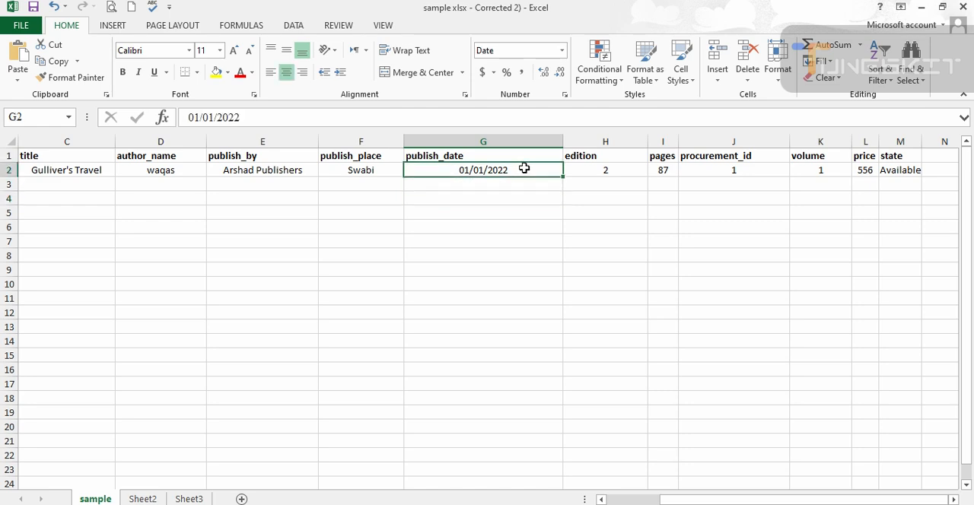
pyautogui.click(563, 50)
pyautogui.click(526, 198)
pyautogui.click(563, 51)
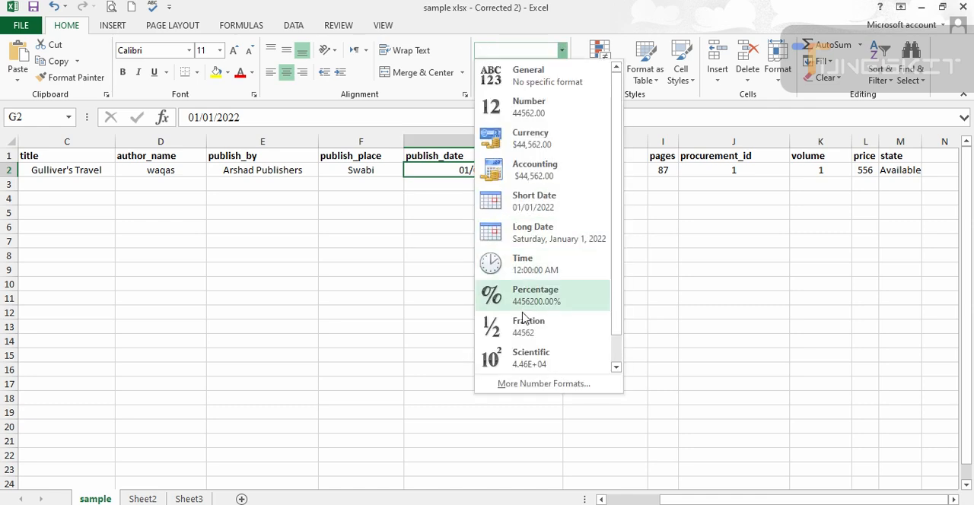
pyautogui.scroll(-1, 522, 331)
pyautogui.click(522, 357)
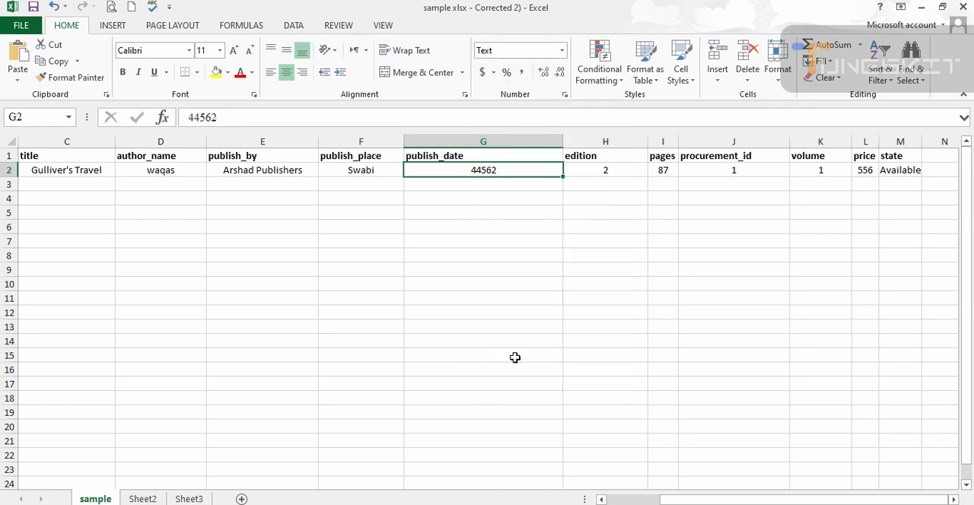
# - Set the publish date of the Gulliver's Travel record to 01-02-2020
pyautogui.doubleClick(508, 170)
pyautogui.moveTo(507, 170); pyautogui.dragTo(456, 176)
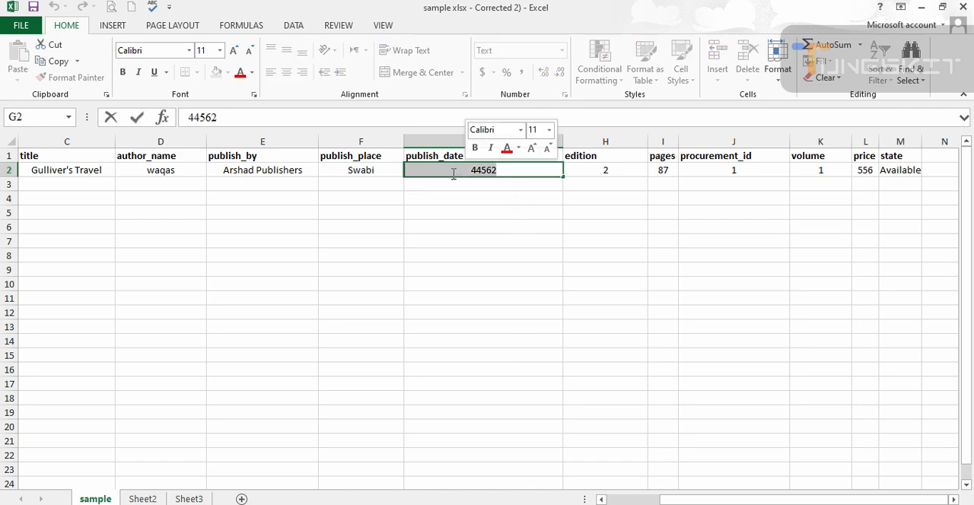
pyautogui.write('01-')
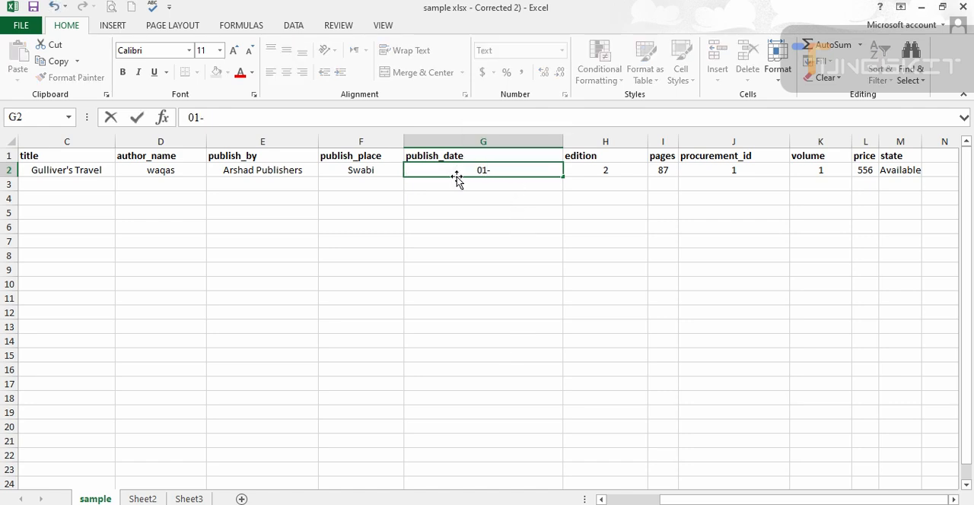
pyautogui.write('02-2020')
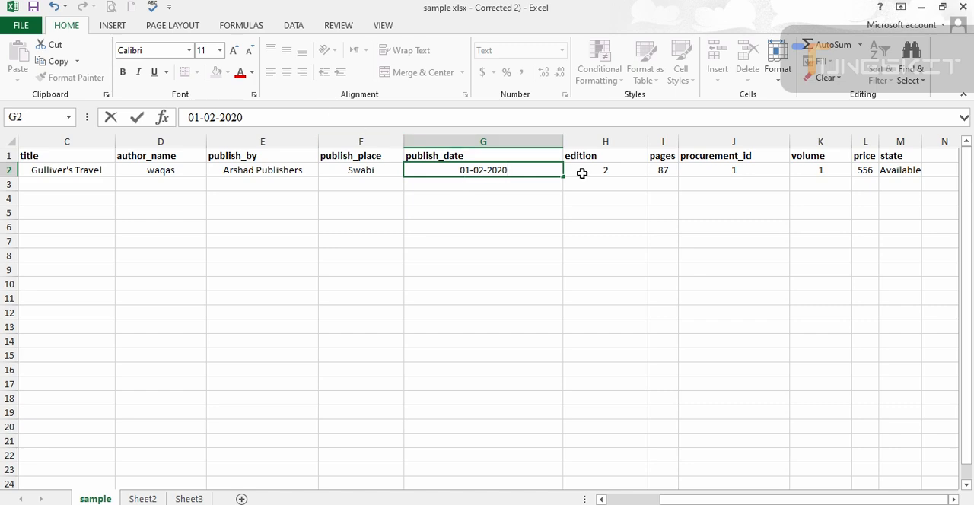
pyautogui.click(582, 172)
# - Set the publish date of the Gulliver's Travel record to 2020-05-01 and save the workbook
pyautogui.click(488, 170)
pyautogui.doubleClick(463, 171)
pyautogui.moveTo(461, 170)
pyautogui.mouseDown()
pyautogui.moveTo(510, 171)
pyautogui.moveTo(443, 168)
pyautogui.mouseUp()
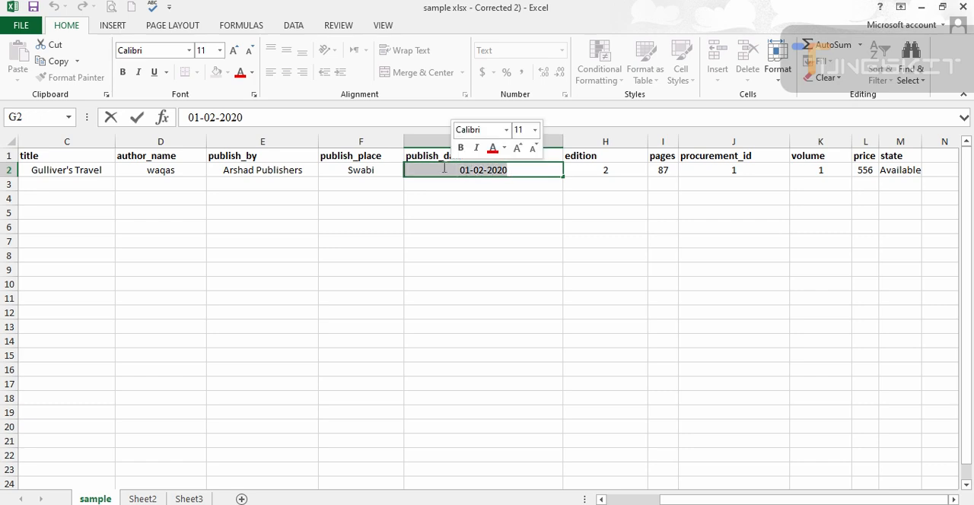
pyautogui.write('2020-05')
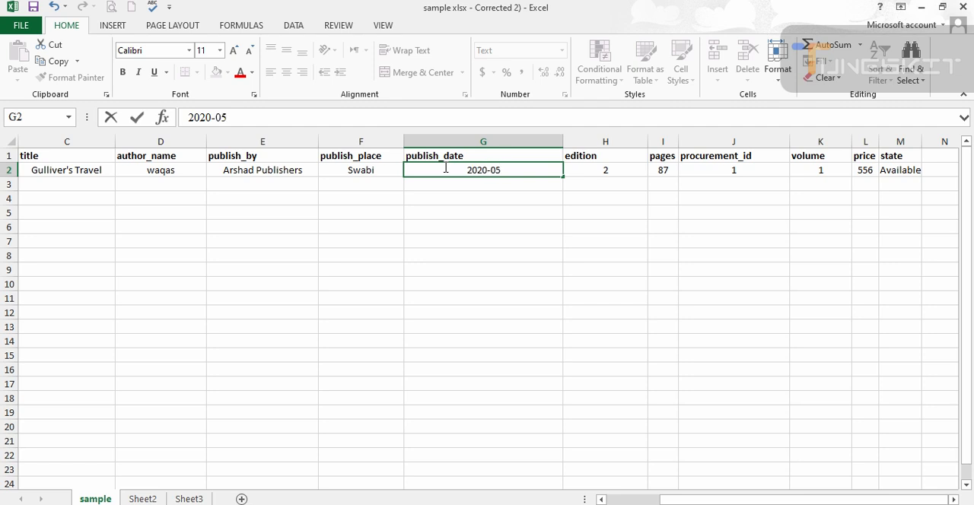
pyautogui.write('-01')
pyautogui.click(33, 8)
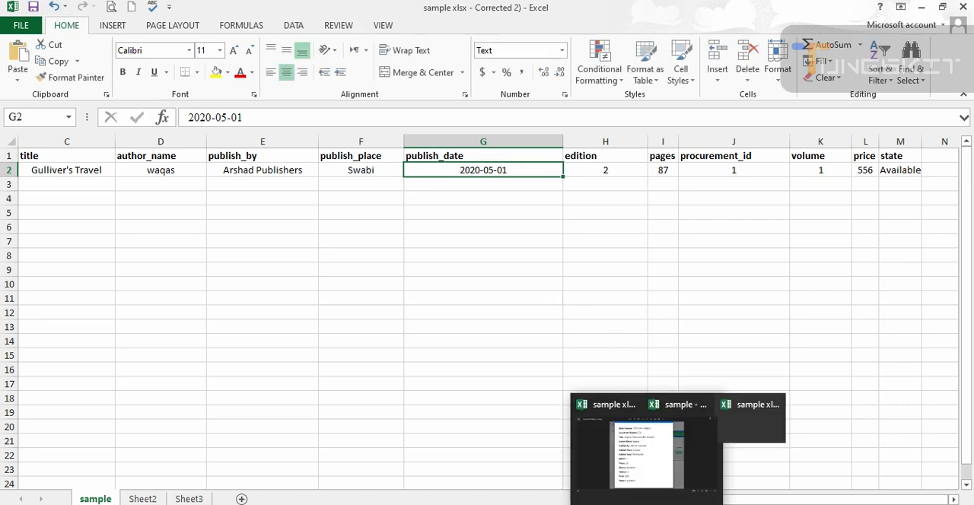
# - Return to Microsoft Edge and import the updated "sample xlsx - Corrected 2).xlsx" file into the English Literature group
pyautogui.click(653, 504)
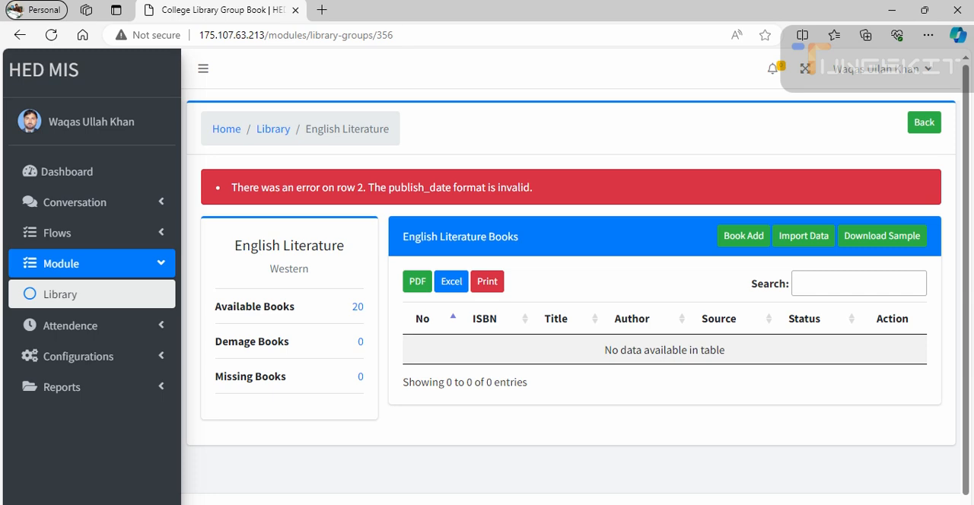
pyautogui.click(807, 237)
pyautogui.click(383, 166)
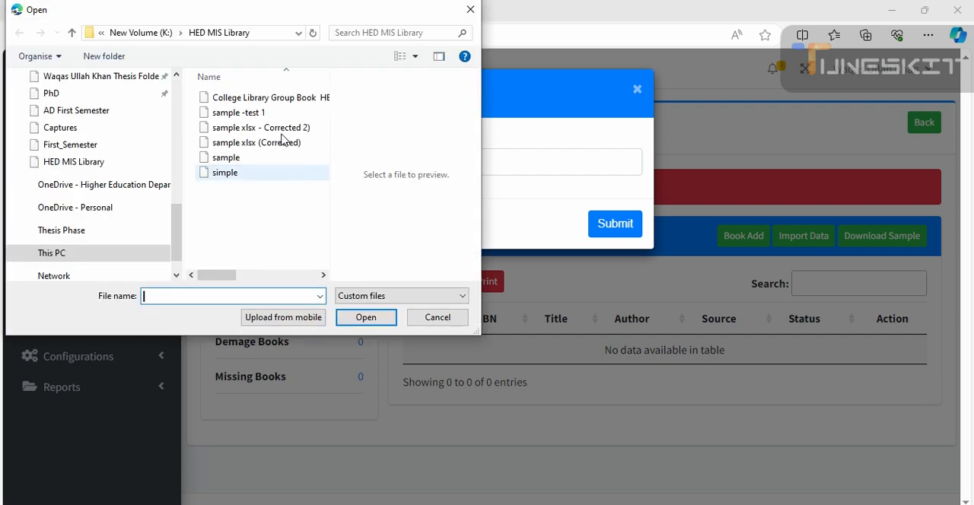
pyautogui.click(281, 128)
pyautogui.click(358, 318)
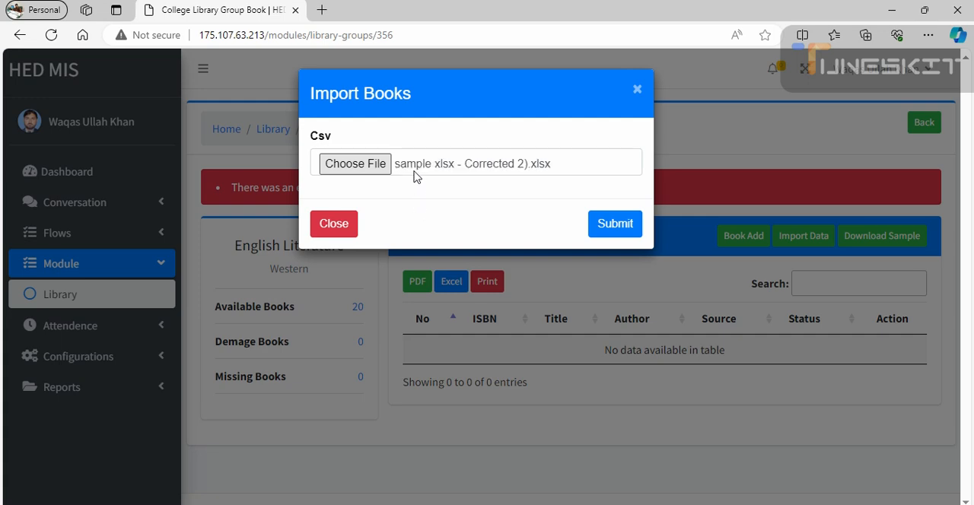
pyautogui.click(615, 224)
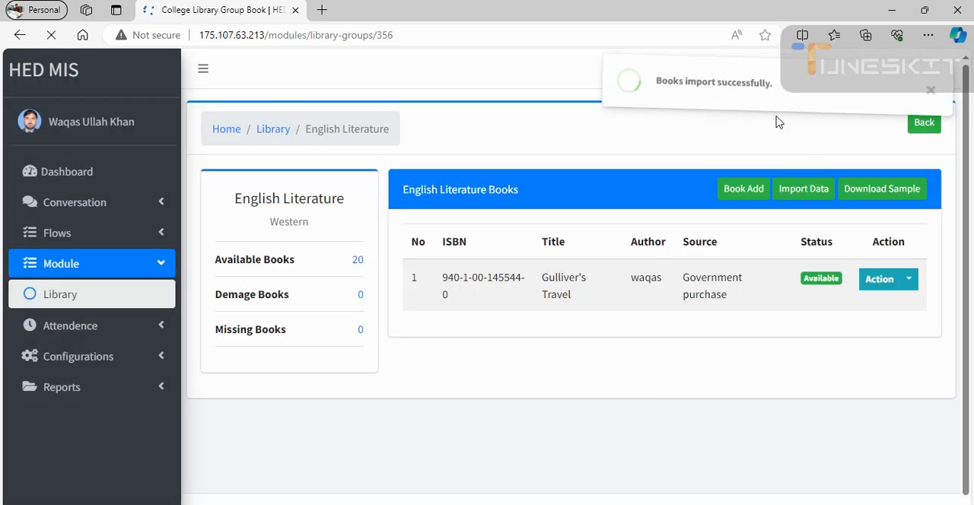
# - Switch to Excel and review the imported Gulliver's Travel record in the "sample xlsx - Corrected 2)" workbook
pyautogui.moveTo(647, 504)
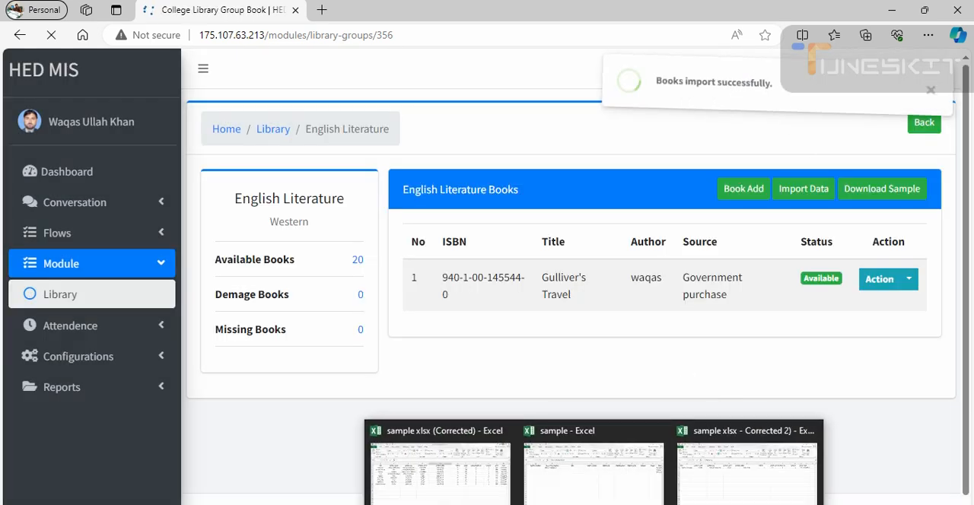
pyautogui.click(711, 460)
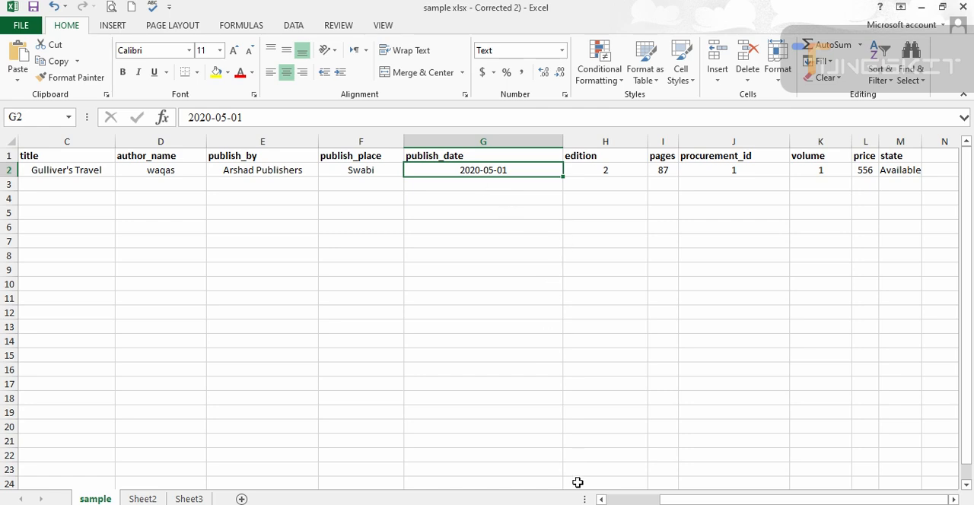
pyautogui.moveTo(586, 504)
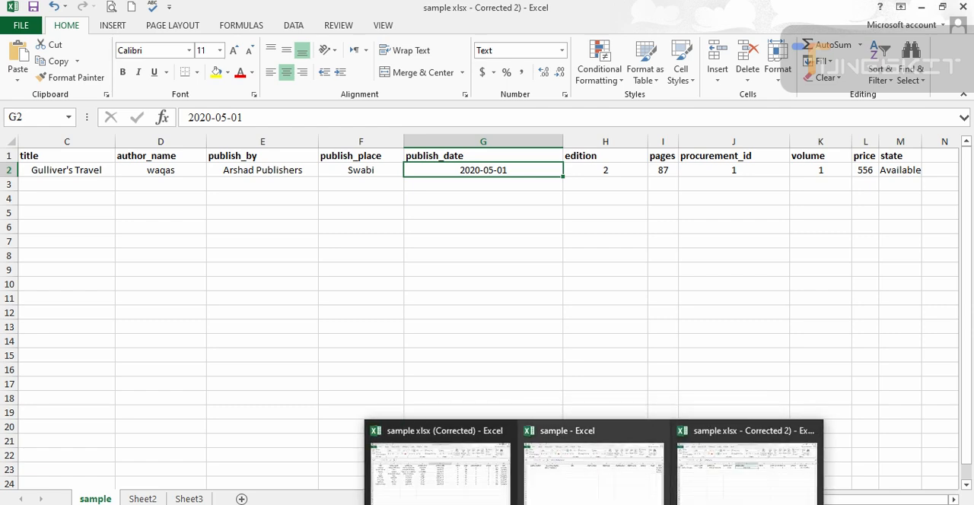
# - Return to Microsoft Edge, preview the printout of the English Literature book list, and cancel printing
pyautogui.click(621, 503)
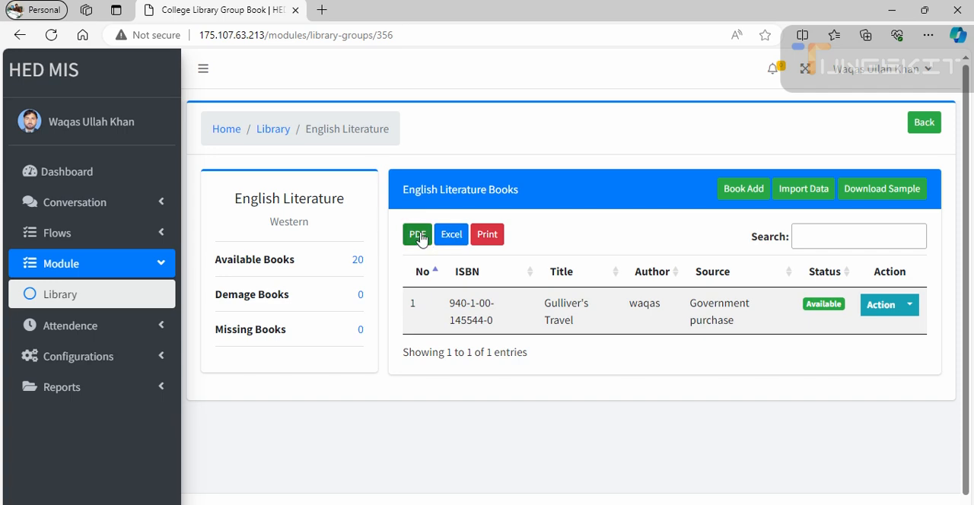
pyautogui.click(487, 242)
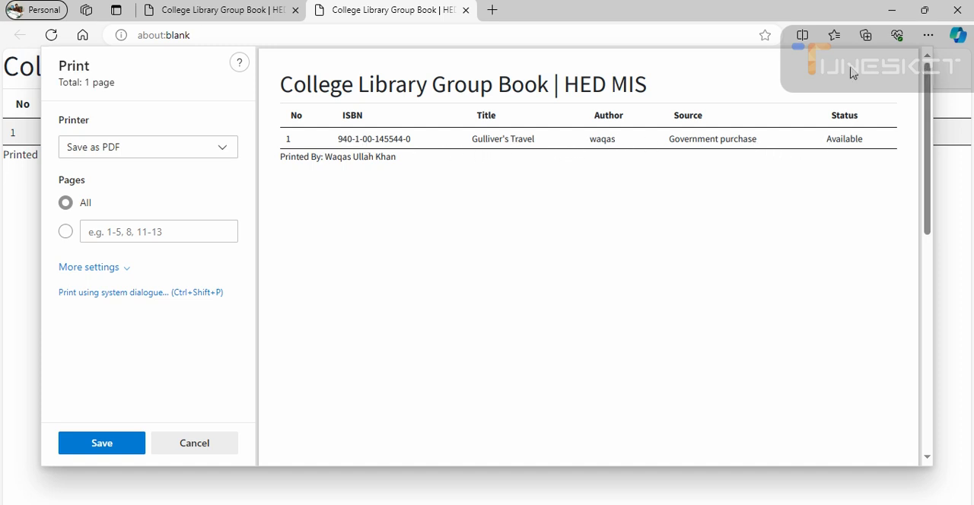
pyautogui.press('Escape')
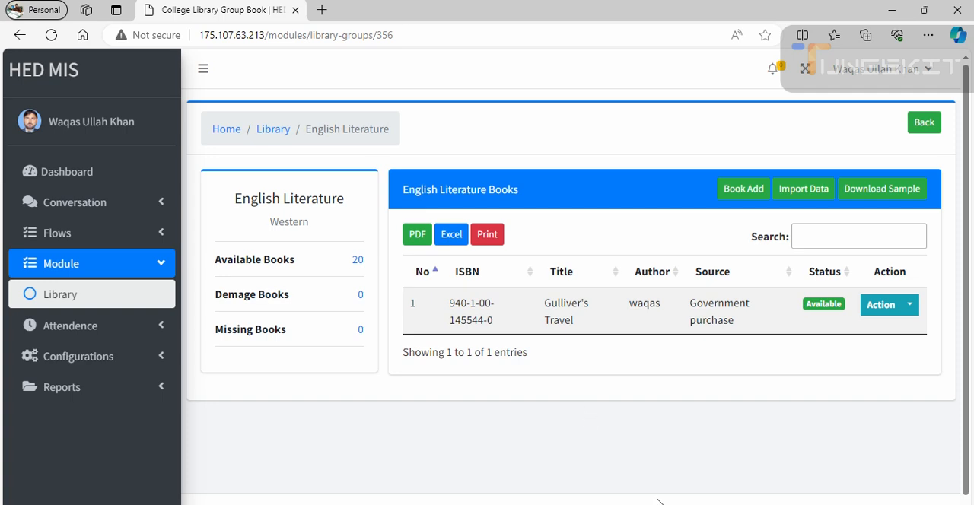
# - Examine the exported "College Library Group Book HED MIS.pdf" book list in Adobe Acrobat and minimize it
pyautogui.moveTo(672, 503)
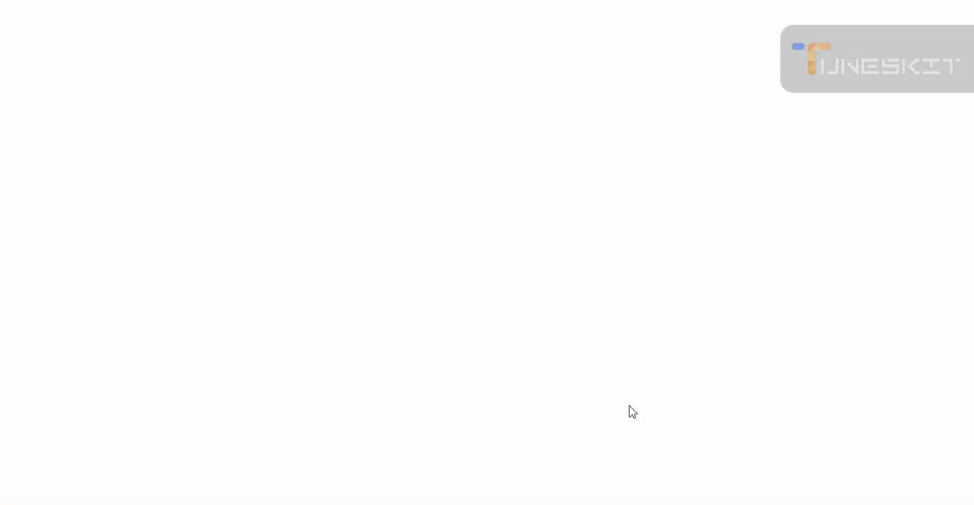
pyautogui.moveTo(704, 501)
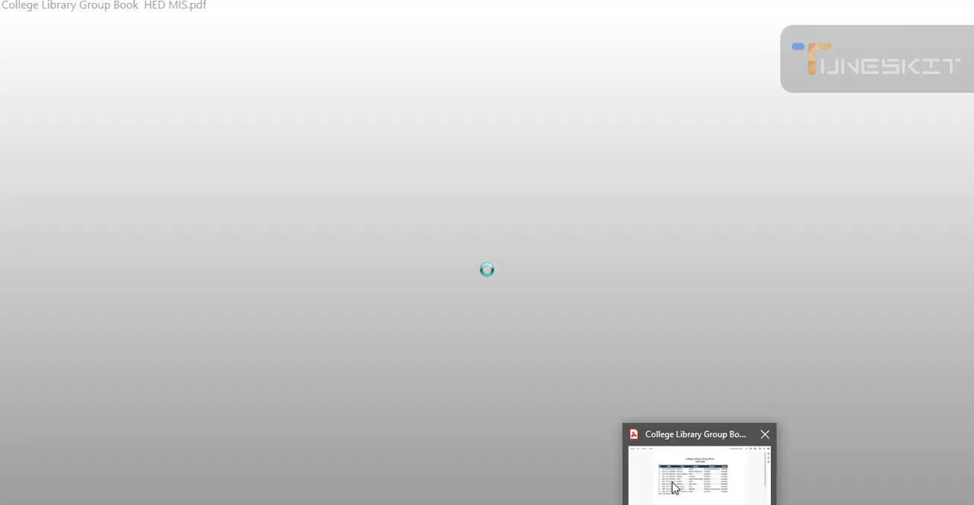
pyautogui.click(671, 490)
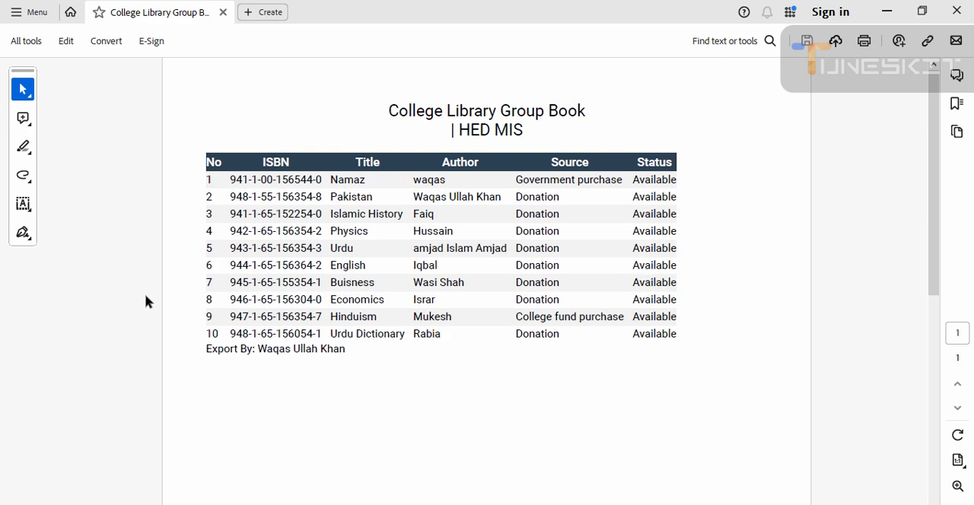
pyautogui.click(889, 11)
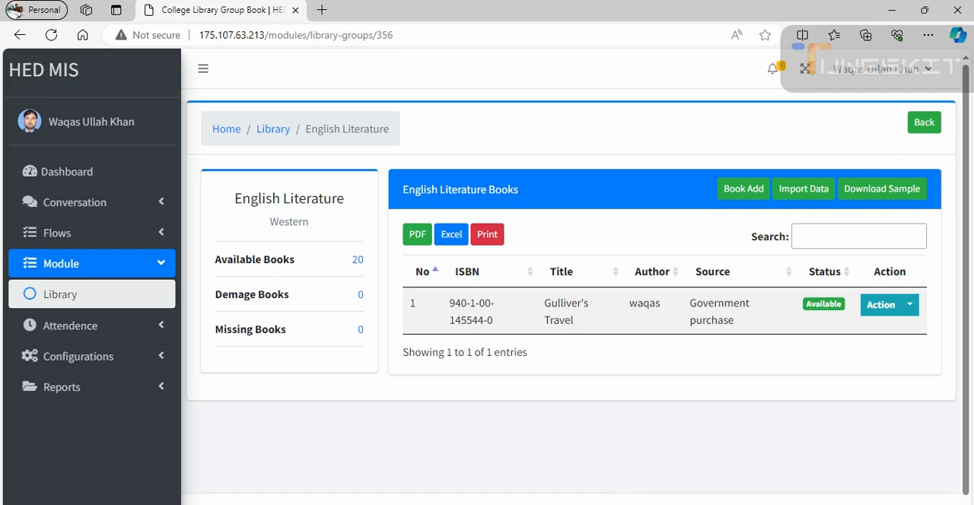
# - Switch to the "sample xlsx (Corrected)" workbook in Excel to examine its book records
pyautogui.click(594, 503)
pyautogui.click(462, 480)
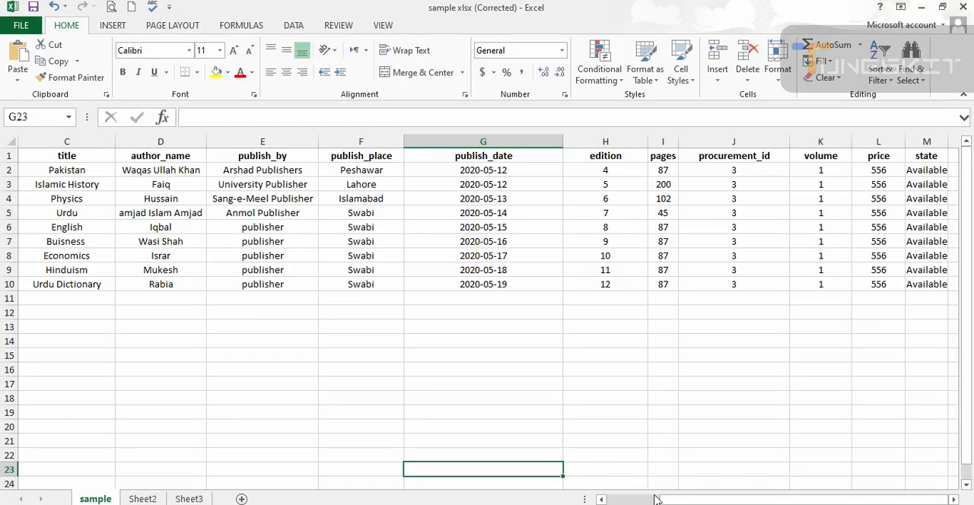
# - Enter Drama in cell N5, in the empty column after the state of the Urdu book
pyautogui.click(74, 215)
pyautogui.press('Right')
pyautogui.press('Right')
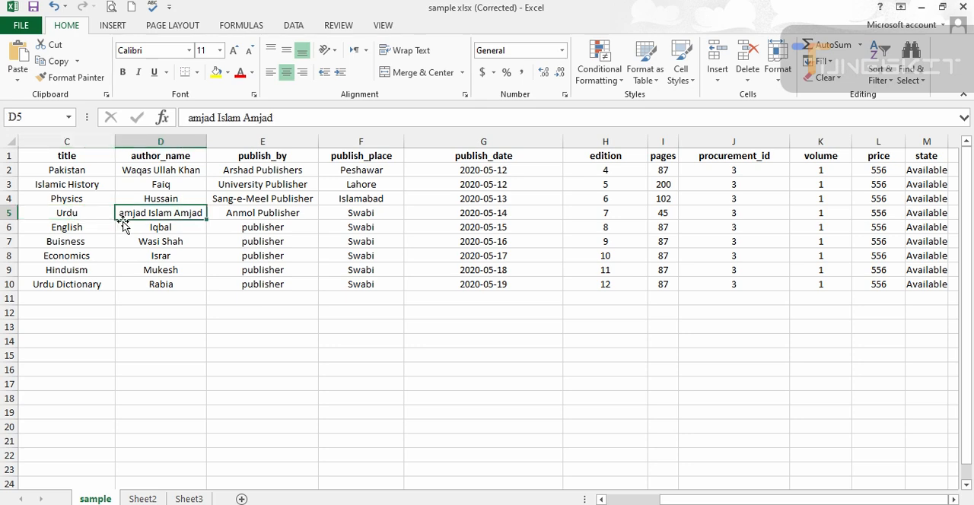
pyautogui.press('Right')
pyautogui.press('Right')
pyautogui.press('Right')
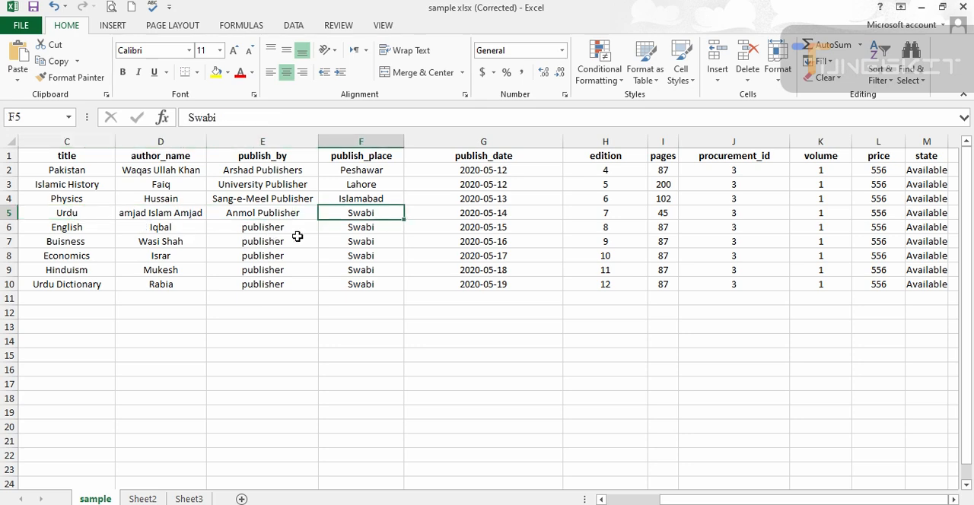
pyautogui.press('Right')
pyautogui.press('Right')
pyautogui.press('Right')
pyautogui.press('Right')
pyautogui.press('Right')
pyautogui.press('Right')
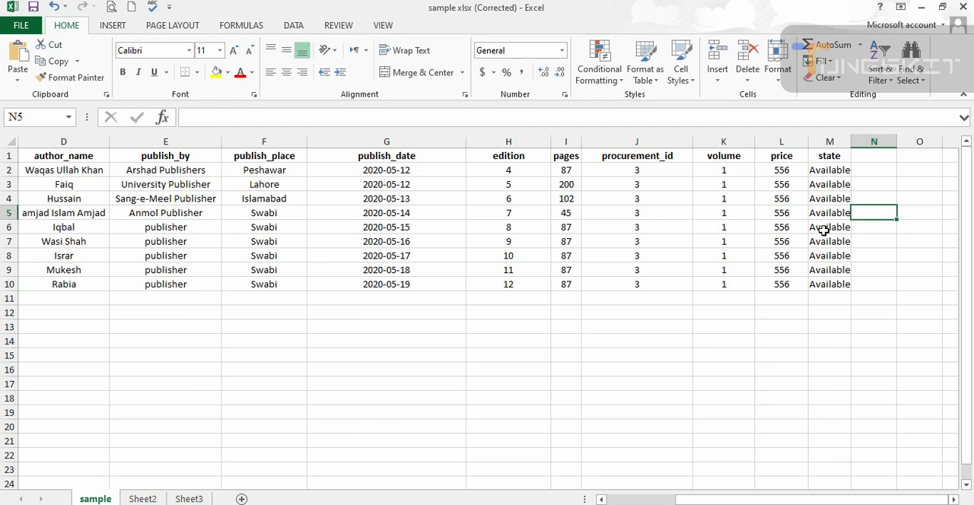
pyautogui.write('Available')
pyautogui.write('Drama')
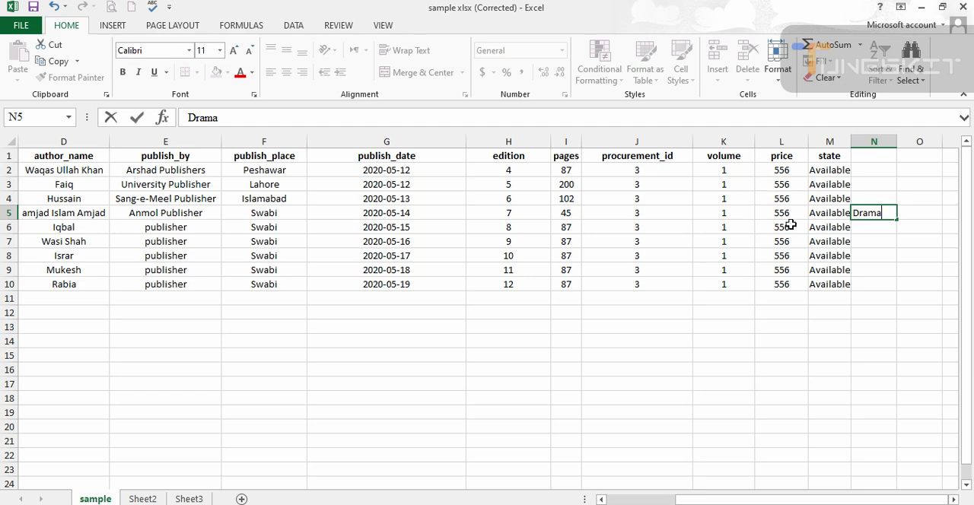
pyautogui.click(869, 227)
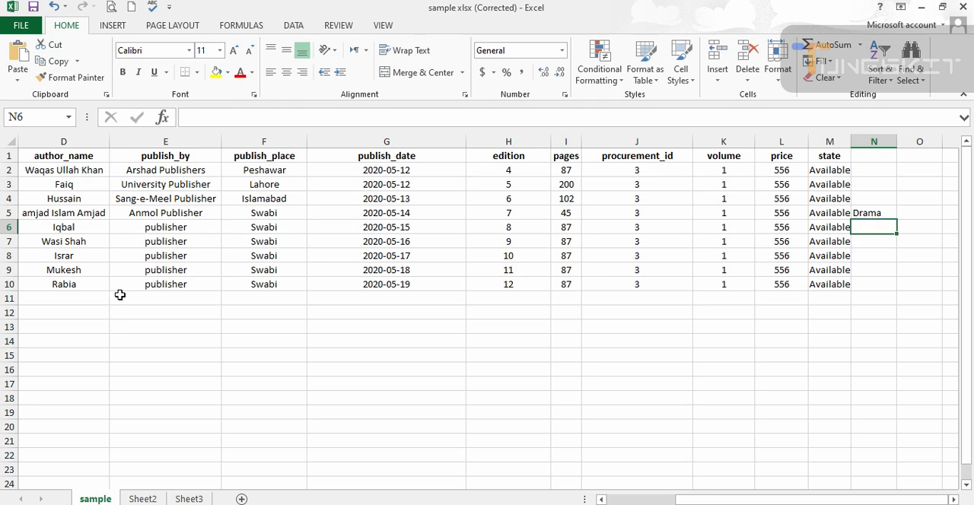
# - Enter Buiness/Ecnomics in cell N7, in the record of the Buisness book
pyautogui.click(81, 241)
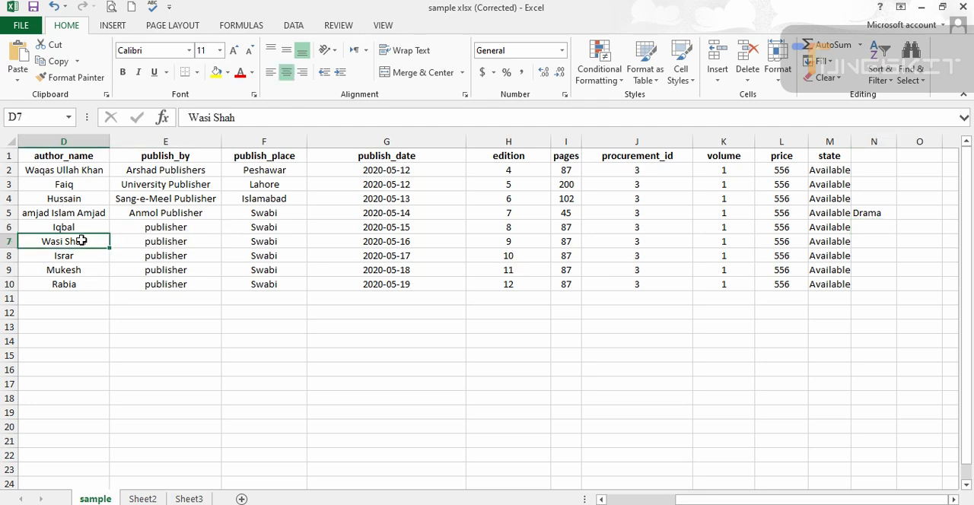
pyautogui.hscroll(-2, 82, 241)
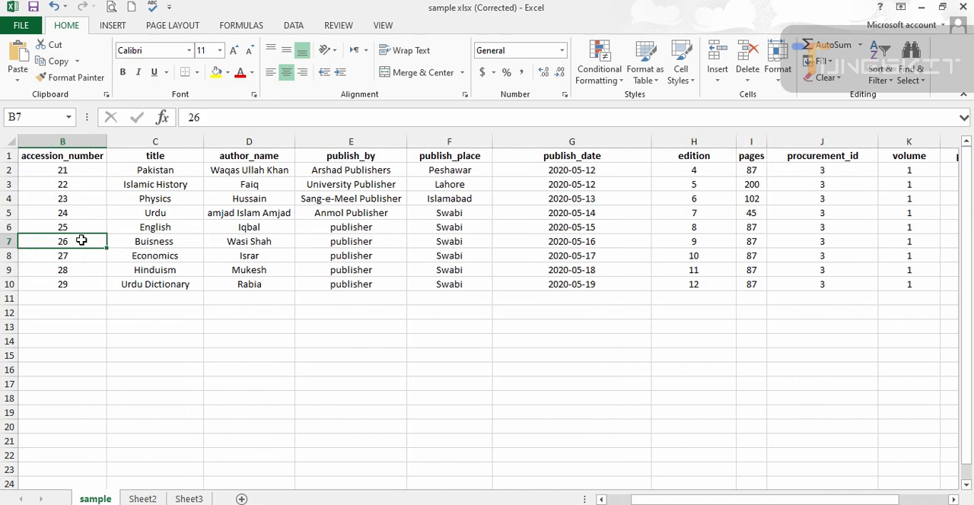
pyautogui.press('Right')
pyautogui.press('Right')
pyautogui.press('Right')
pyautogui.press('Right')
pyautogui.press('Right')
pyautogui.press('Right')
pyautogui.press('Right')
pyautogui.press('Right')
pyautogui.press('Right')
pyautogui.press('Right')
pyautogui.press('Right')
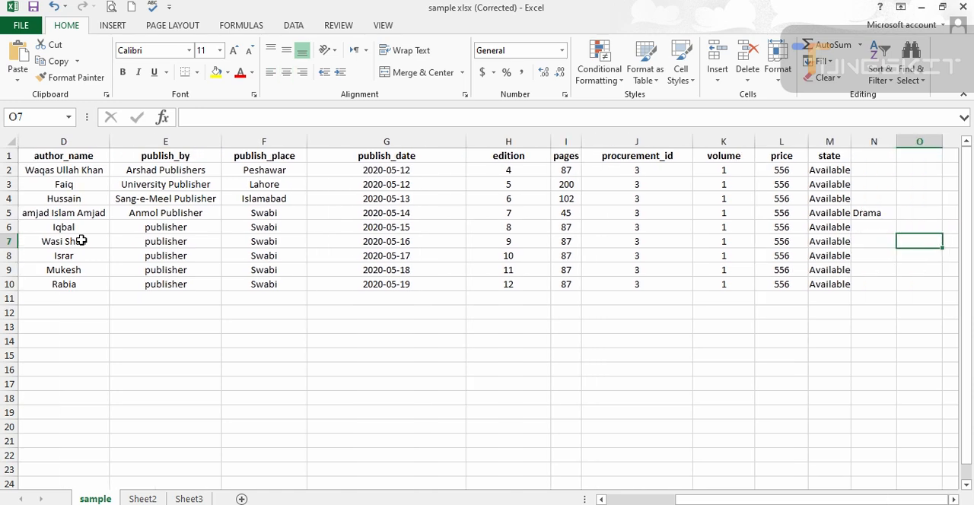
pyautogui.press('Left')
pyautogui.write('Bui')
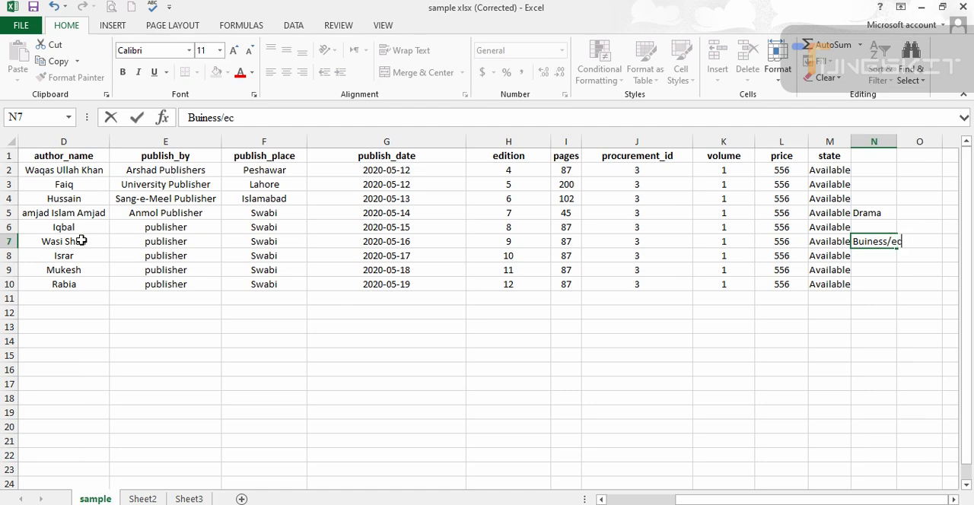
pyautogui.press('BackSpace')
pyautogui.write('Ecnomics')
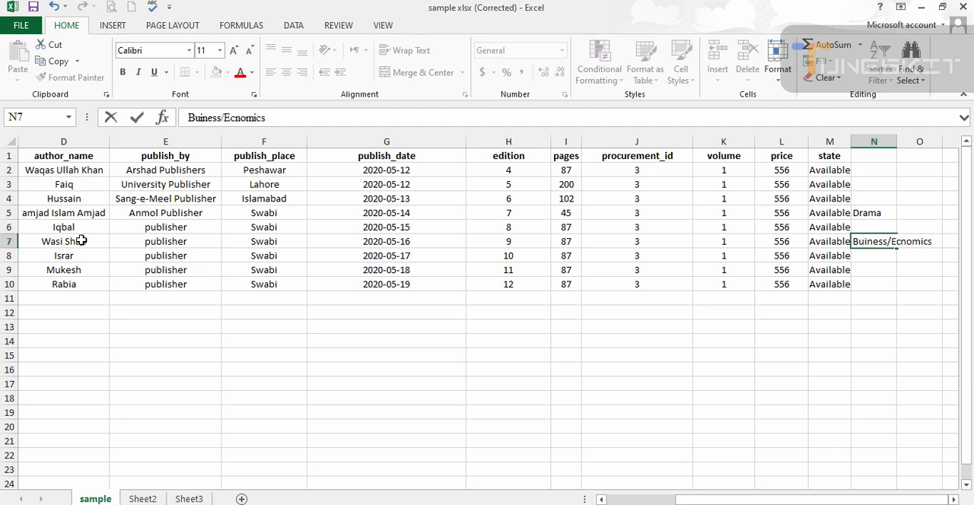
# - Widen column N so that its longest category entry fits
pyautogui.click(898, 143)
pyautogui.moveTo(899, 143); pyautogui.dragTo(952, 143)
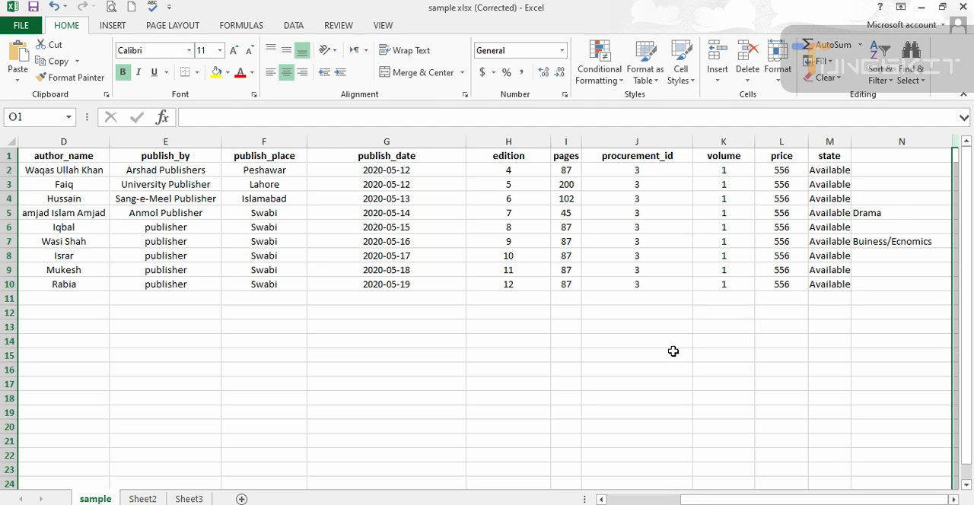
# - Look through the book titles and enter Western in cell N6 for the English book
pyautogui.moveTo(705, 500); pyautogui.dragTo(612, 487)
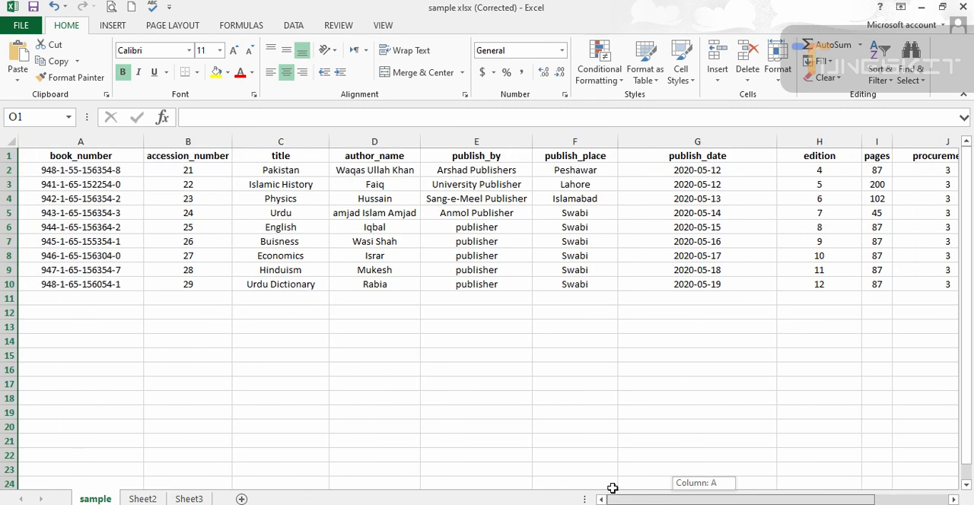
pyautogui.click(272, 196)
pyautogui.click(296, 169)
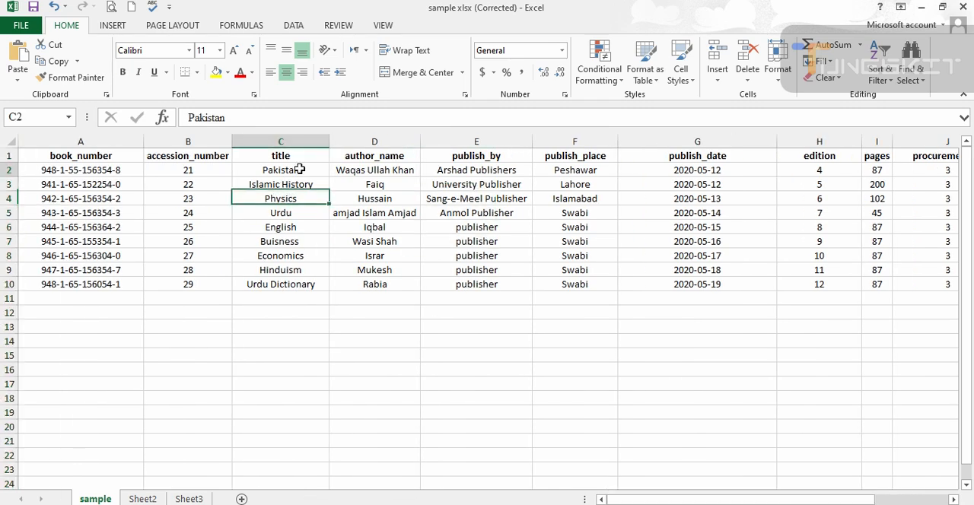
pyautogui.click(290, 269)
pyautogui.click(289, 285)
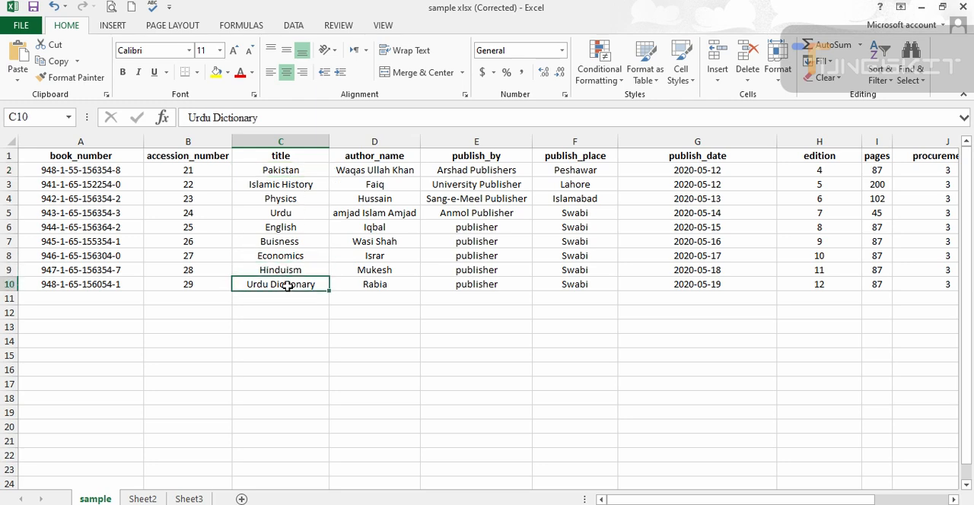
pyautogui.click(307, 228)
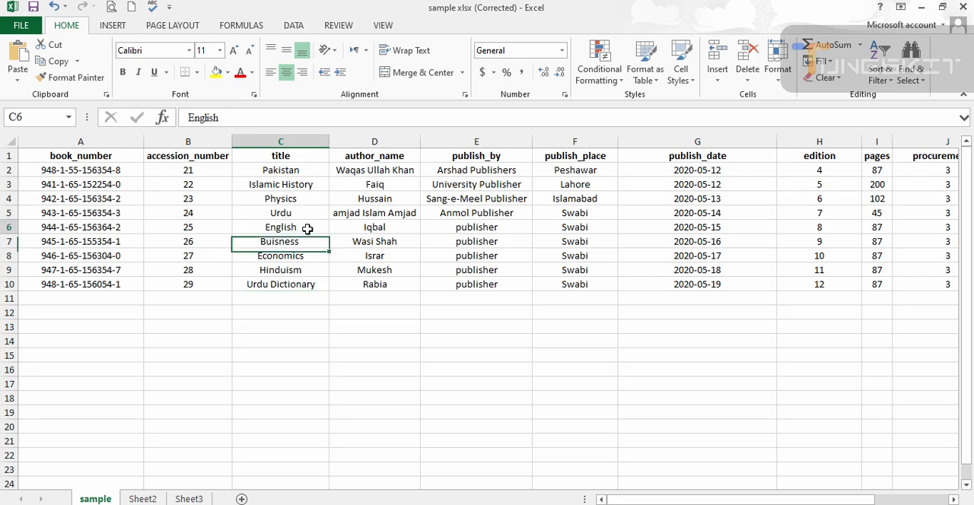
pyautogui.press('Right')
pyautogui.press('Right')
pyautogui.press('Right')
pyautogui.press('Right')
pyautogui.press('Right')
pyautogui.press('Right')
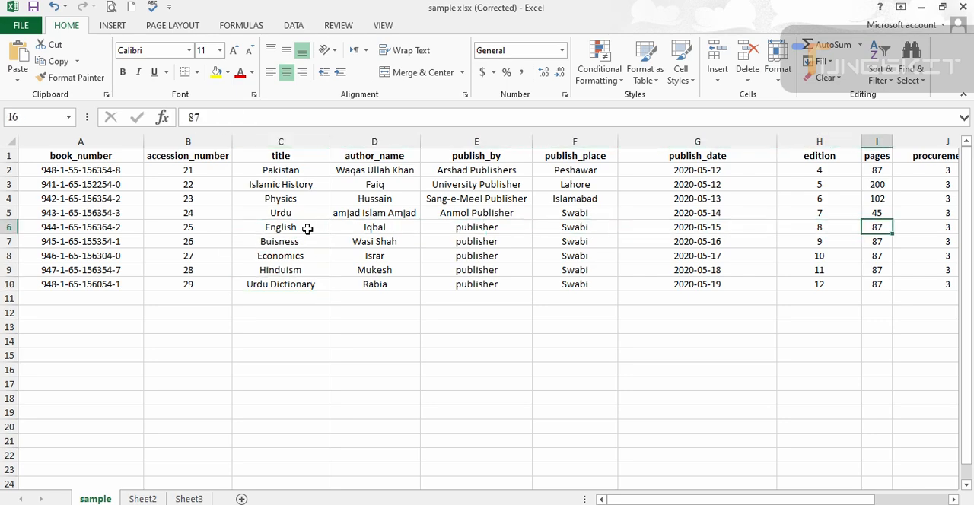
pyautogui.press('Right')
pyautogui.press('Right')
pyautogui.press('Right')
pyautogui.press('Right')
pyautogui.press('Right')
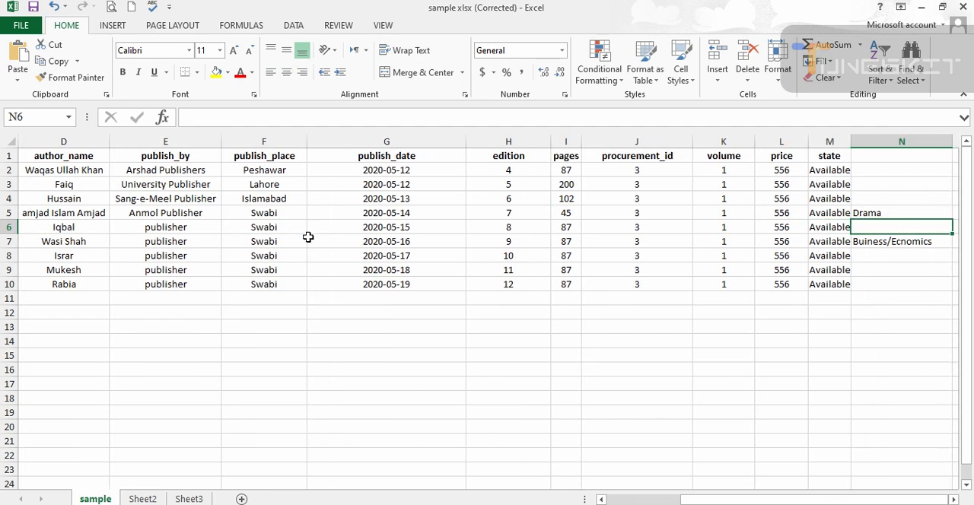
pyautogui.write('Wesr')
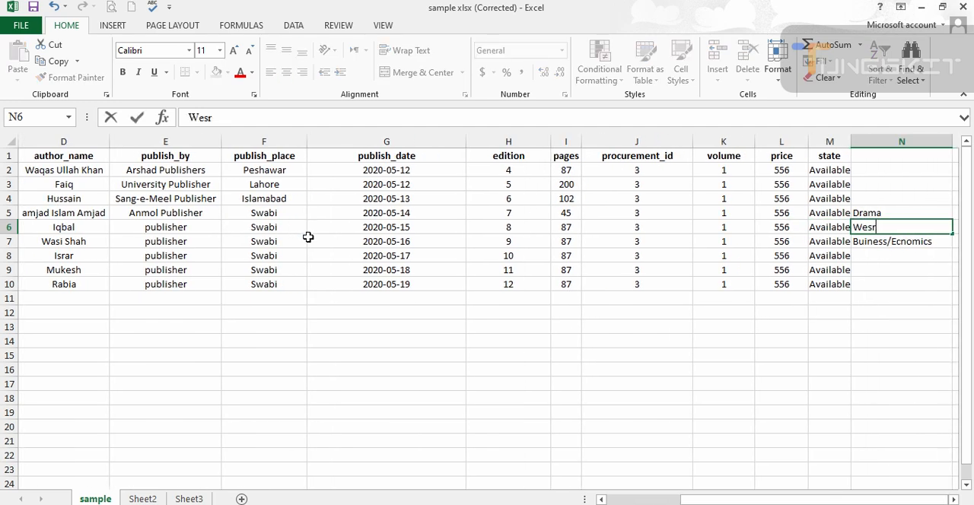
pyautogui.press('BackSpace')
pyautogui.write('tern')
pyautogui.click(758, 366)
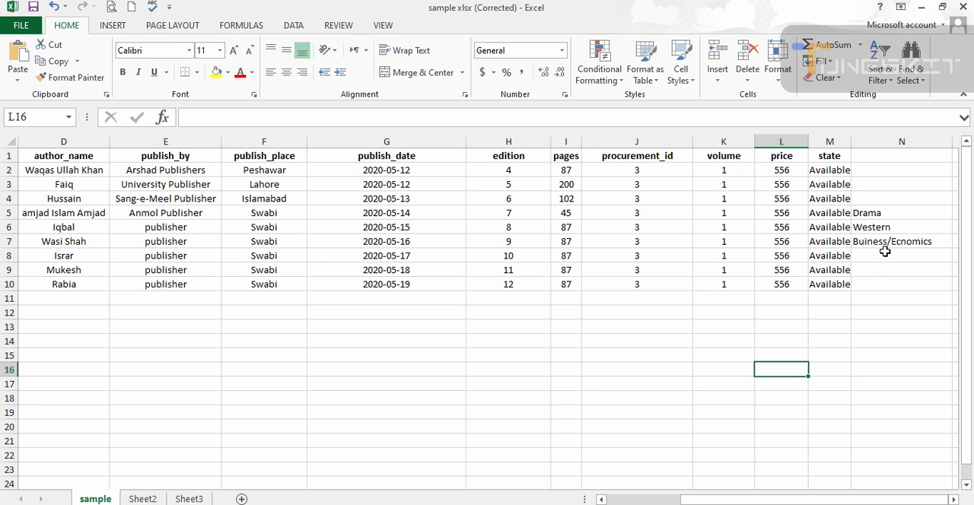
# - Clear the three category entries in cells N5 to N7
pyautogui.moveTo(886, 210); pyautogui.dragTo(885, 245)
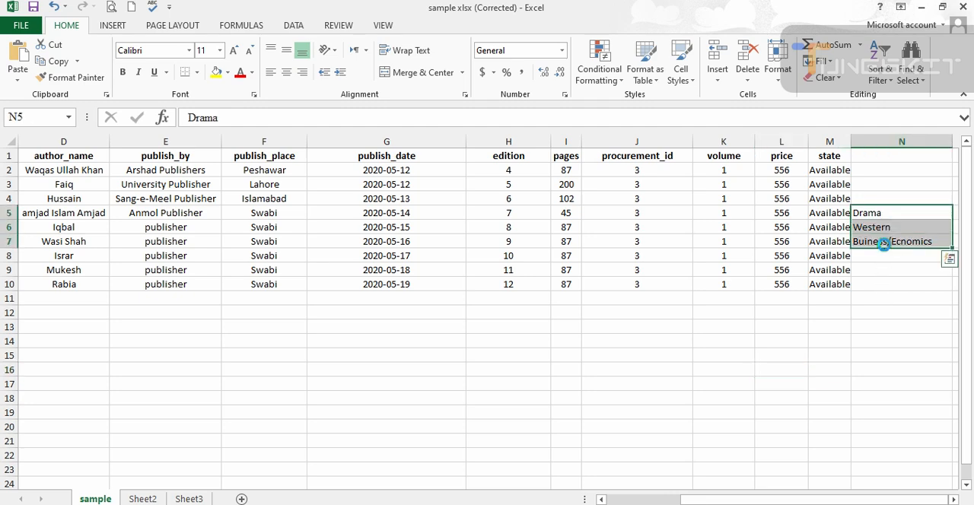
pyautogui.press('Delete')
pyautogui.moveTo(680, 500); pyautogui.dragTo(602, 500)
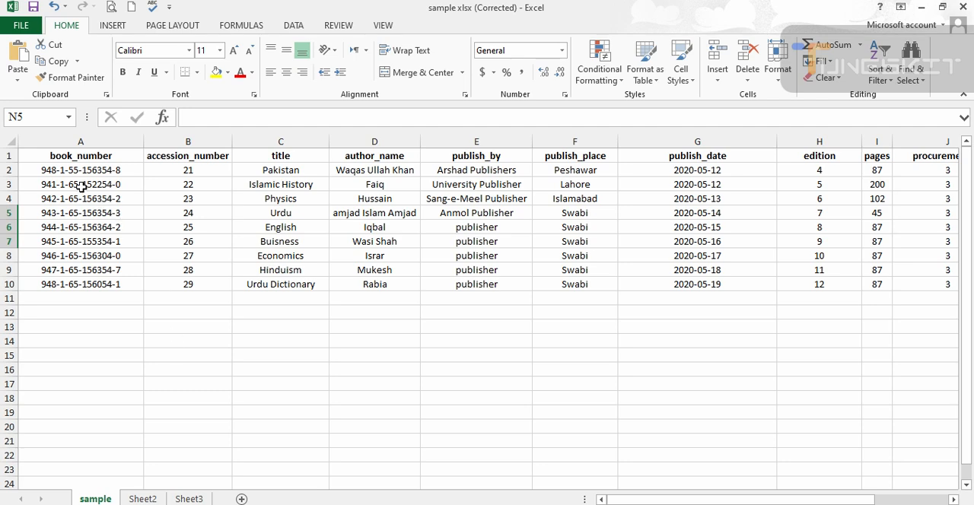
pyautogui.click(57, 170)
pyautogui.doubleClick(56, 170)
pyautogui.press('BackSpace')
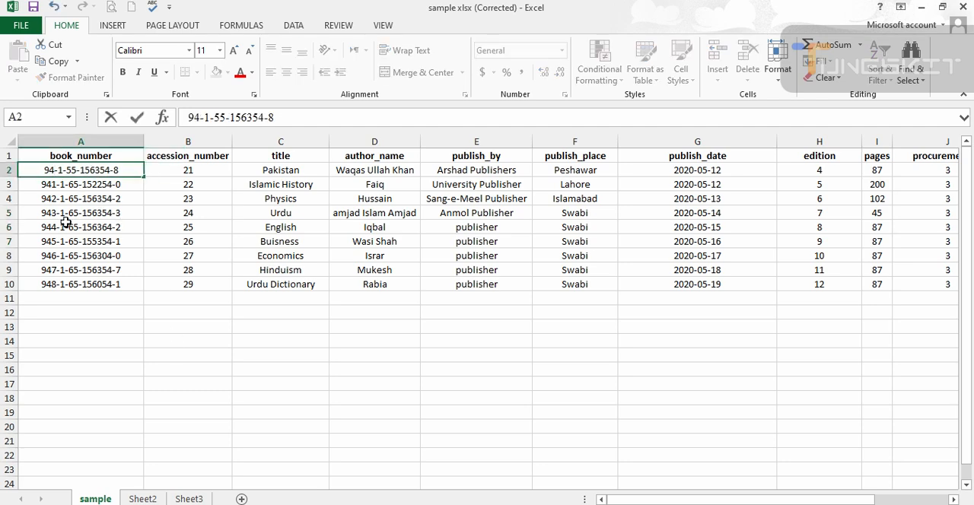
pyautogui.write('9')
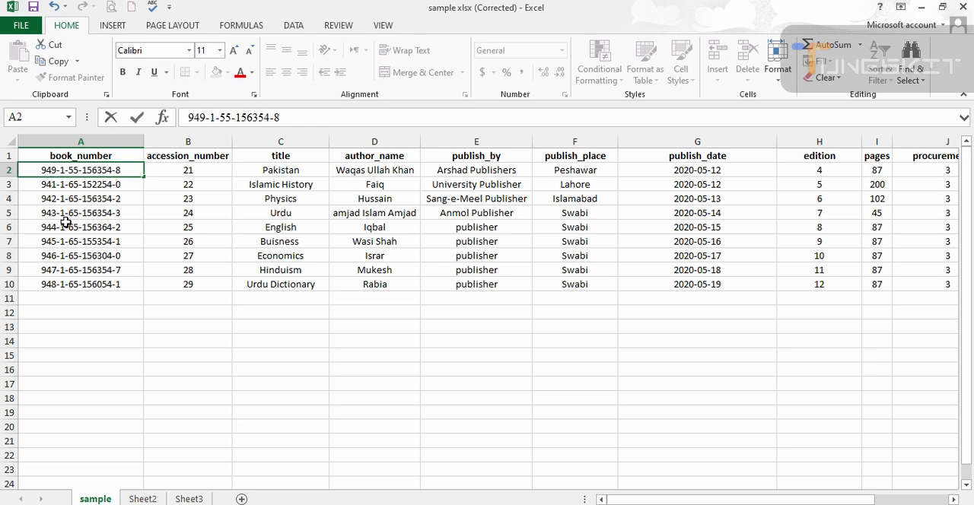
pyautogui.doubleClick(54, 184)
pyautogui.press('BackSpace')
pyautogui.write('9')
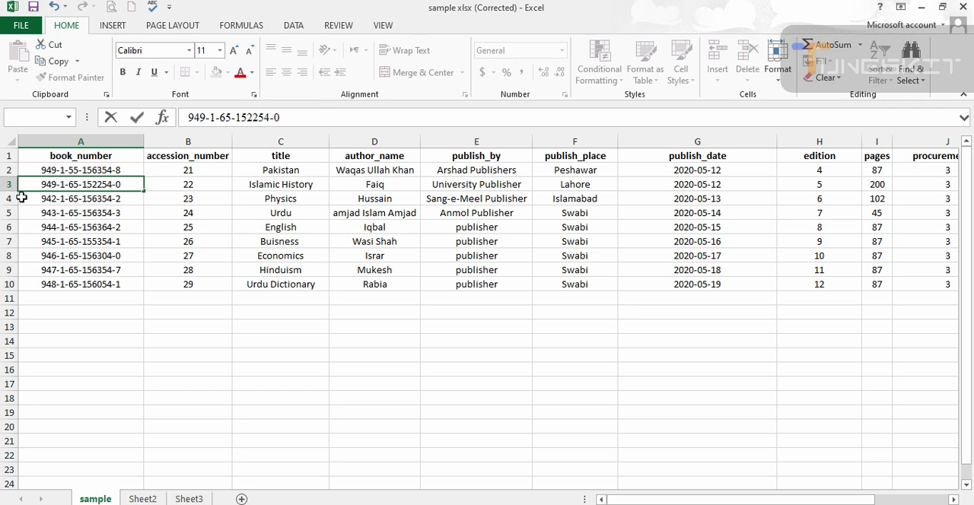
pyautogui.doubleClick(56, 198)
pyautogui.press('BackSpace')
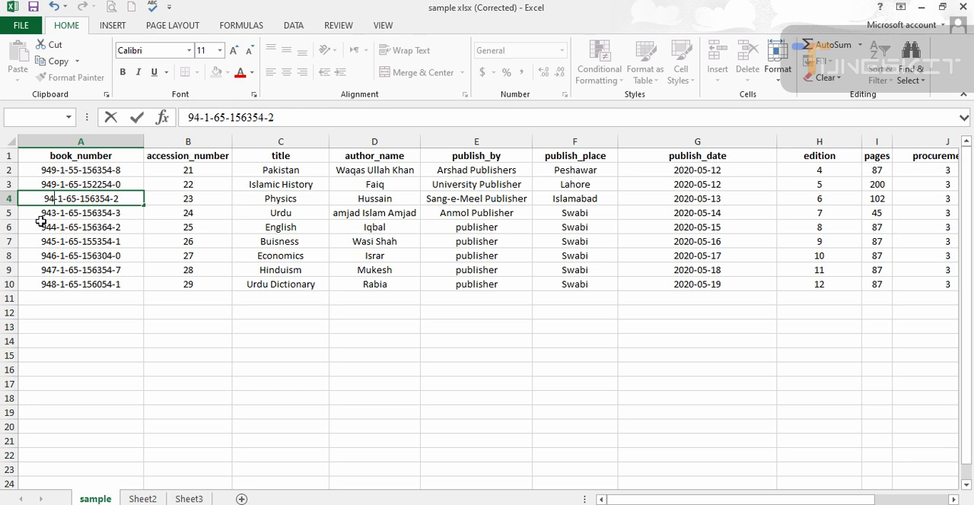
pyautogui.write('9')
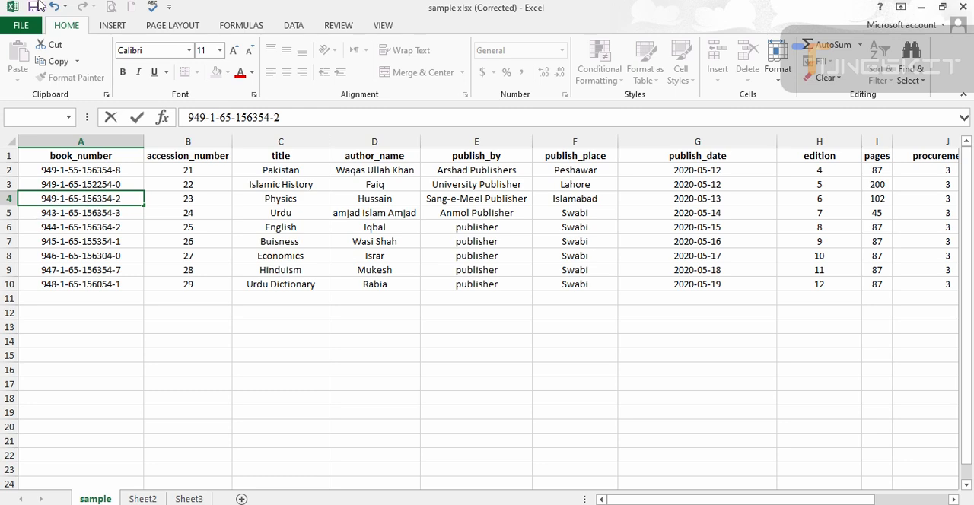
pyautogui.doubleClick(56, 213)
pyautogui.press('BackSpace')
pyautogui.write('9')
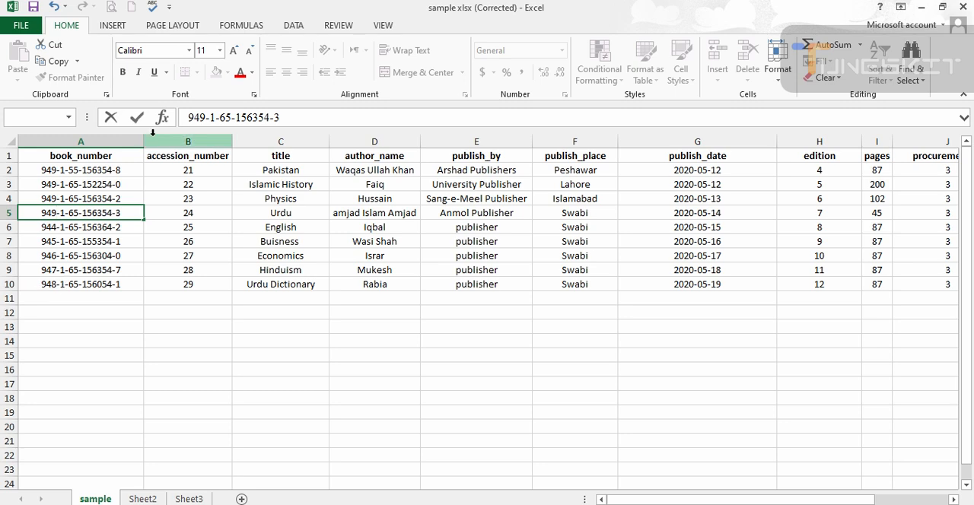
pyautogui.doubleClick(57, 227)
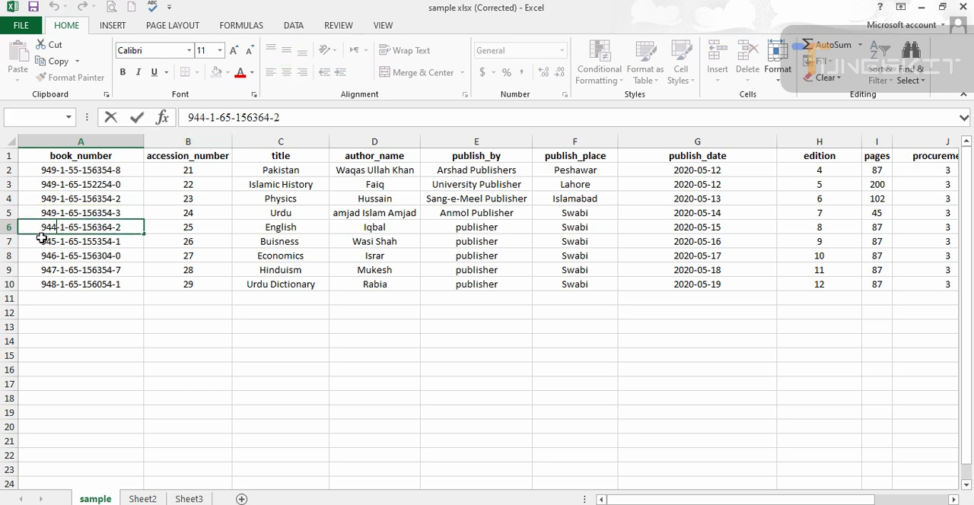
pyautogui.press('BackSpace')
pyautogui.press('BackSpace')
pyautogui.write('50')
pyautogui.doubleClick(51, 242)
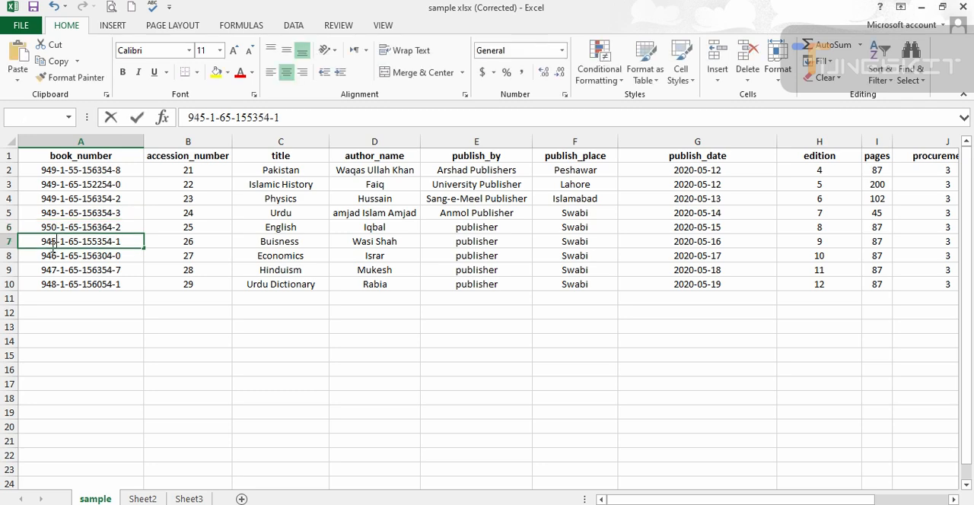
pyautogui.press('BackSpace')
pyautogui.press('BackSpace')
pyautogui.write('51')
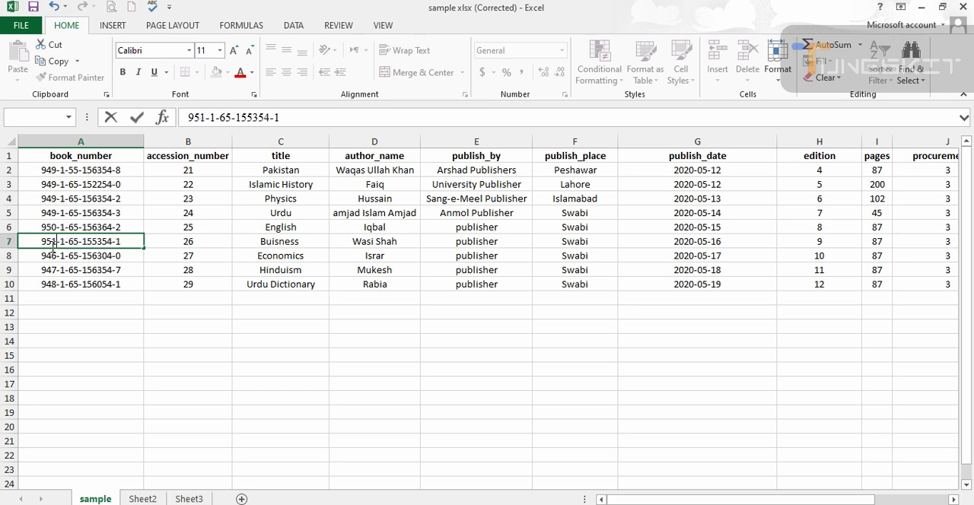
pyautogui.doubleClick(49, 255)
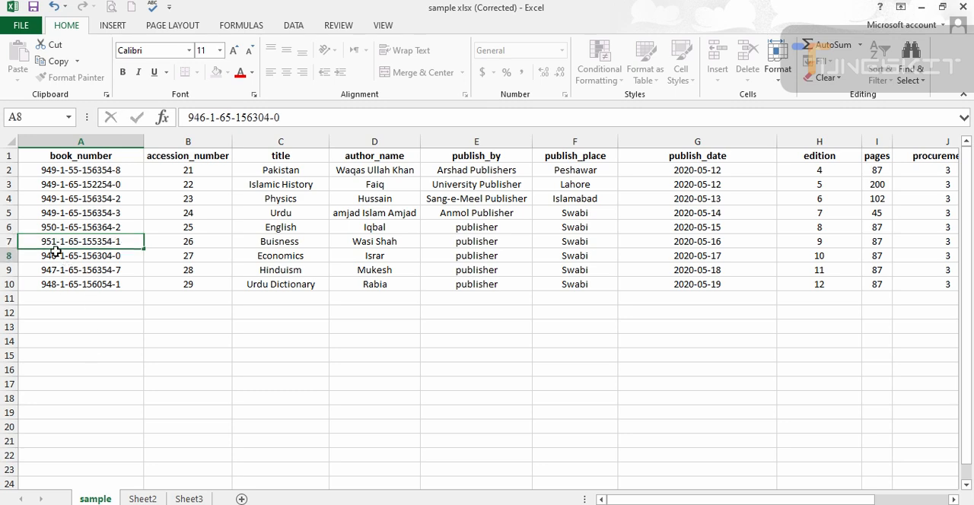
pyautogui.press('BackSpace')
pyautogui.press('BackSpace')
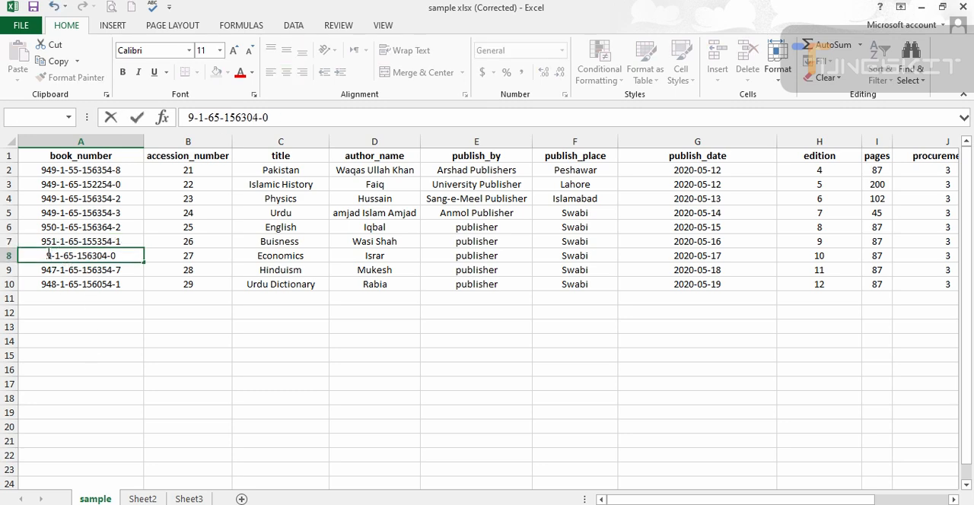
pyautogui.write('53')
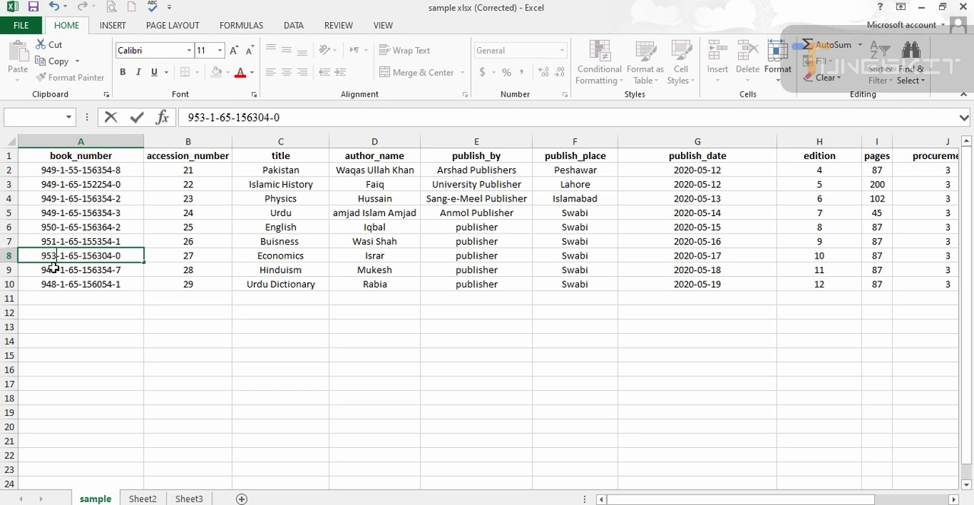
pyautogui.doubleClick(51, 270)
pyautogui.press('Delete')
pyautogui.press('BackSpace')
pyautogui.write('51')
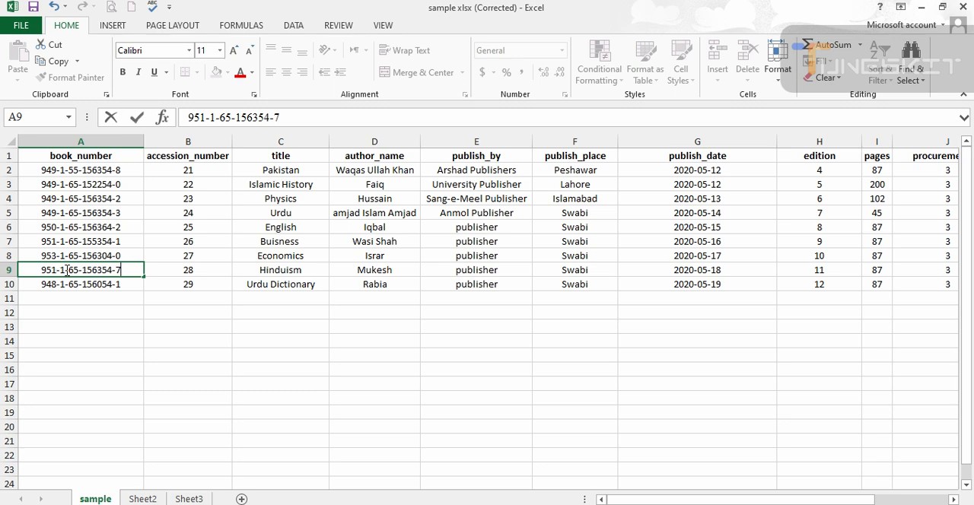
pyautogui.click(53, 282)
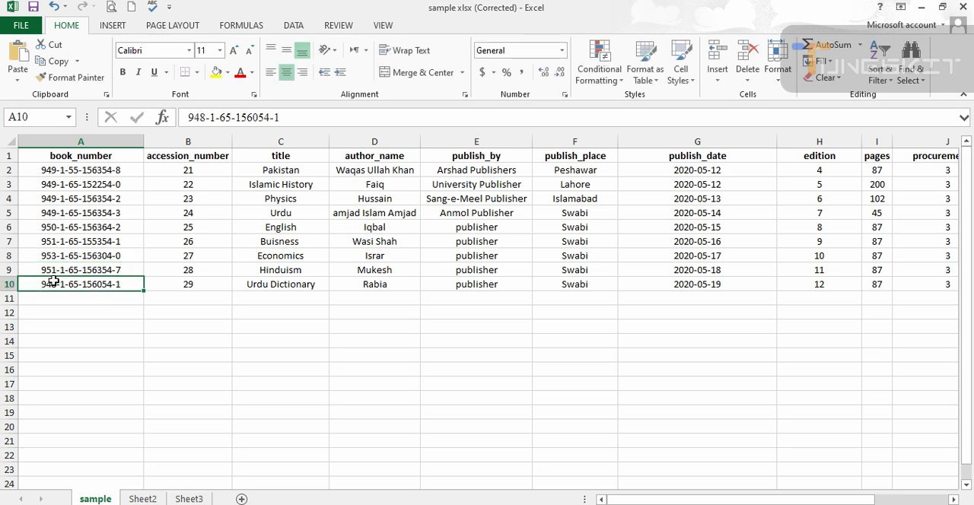
pyautogui.doubleClick(54, 282)
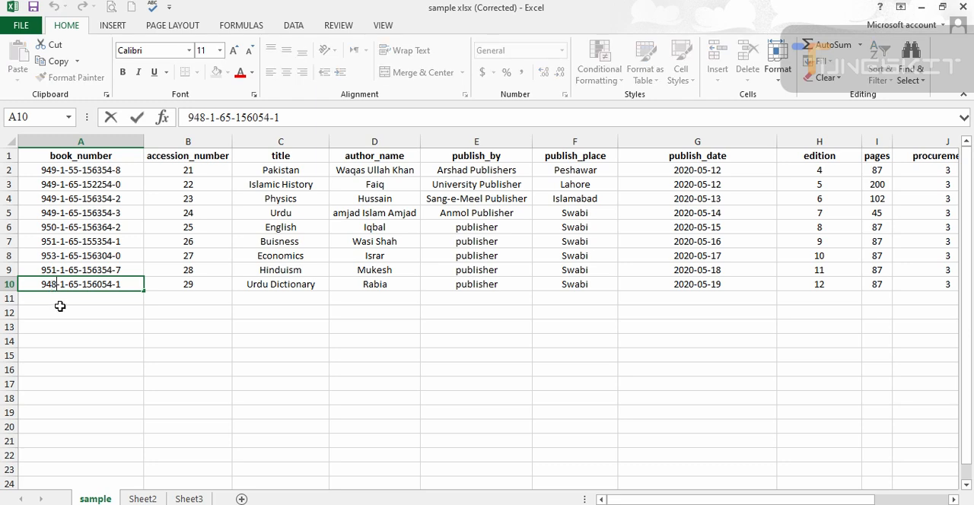
pyautogui.press('BackSpace')
pyautogui.press('BackSpace')
pyautogui.write('5')
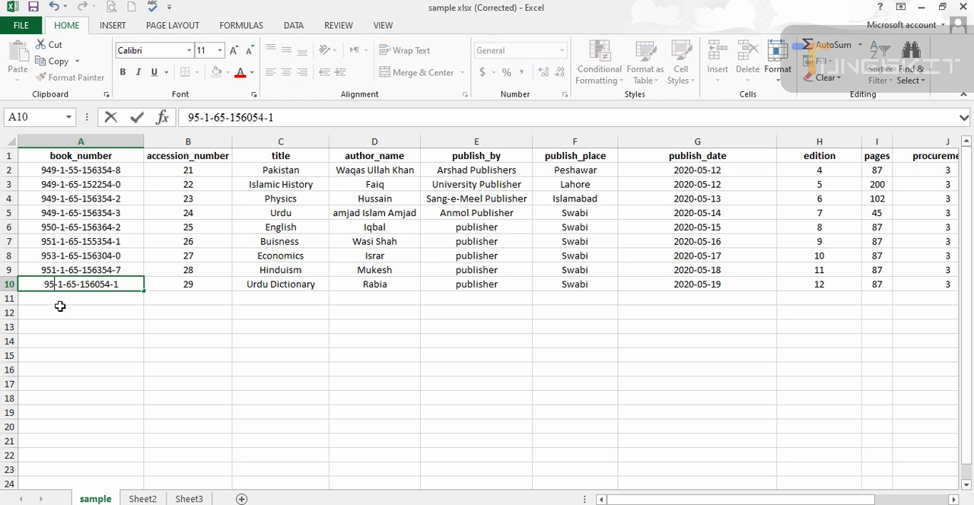
pyautogui.write('9')
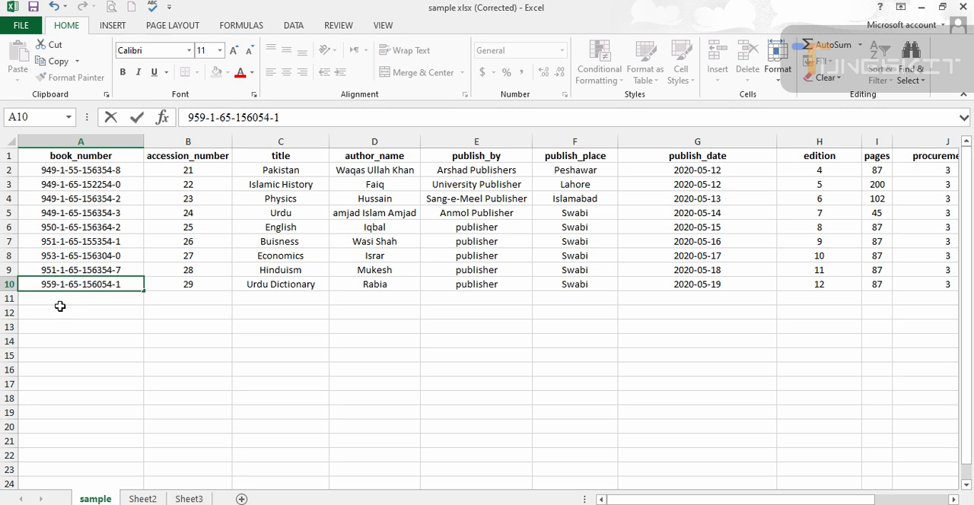
# - Replace the accession numbers of all nine books with a consecutive series running from 25 to 33
pyautogui.moveTo(204, 168); pyautogui.dragTo(197, 289)
pyautogui.press('Delete')
pyautogui.doubleClick(205, 172)
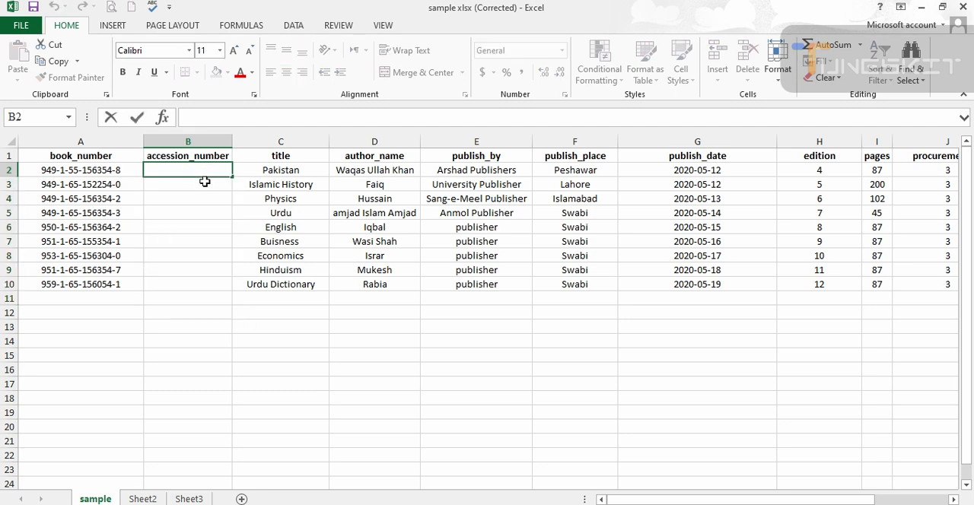
pyautogui.write('25')
pyautogui.press('Return')
pyautogui.press('Return')
pyautogui.click(205, 182)
pyautogui.write('26')
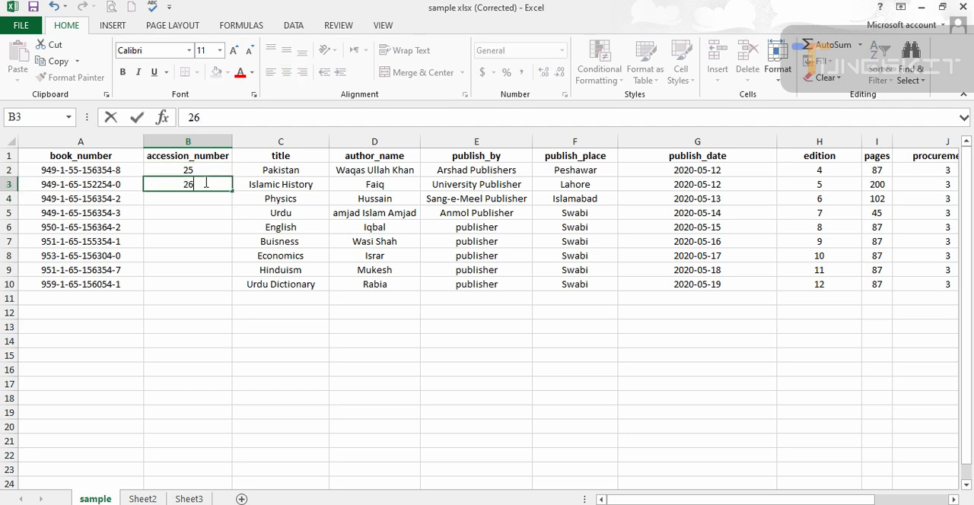
pyautogui.moveTo(214, 170); pyautogui.dragTo(238, 288)
pyautogui.click(395, 355)
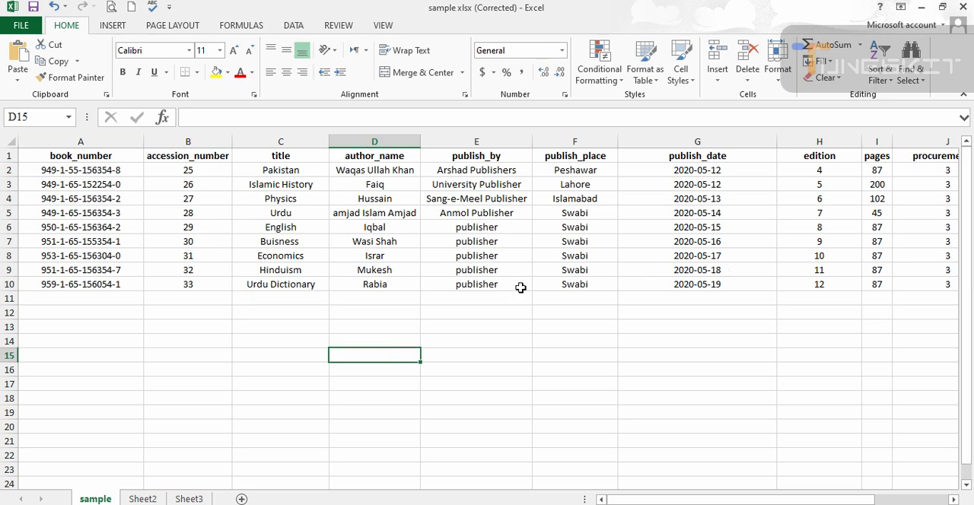
# - Set the state of the Buisness book in row 7 to Missing and save the workbook
pyautogui.moveTo(630, 499); pyautogui.dragTo(702, 499)
pyautogui.click(831, 242)
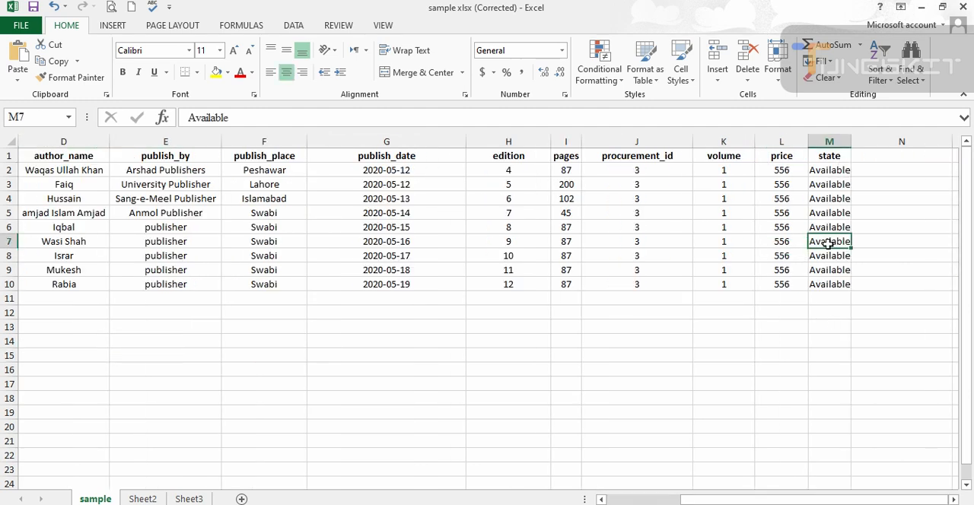
pyautogui.write('Missing')
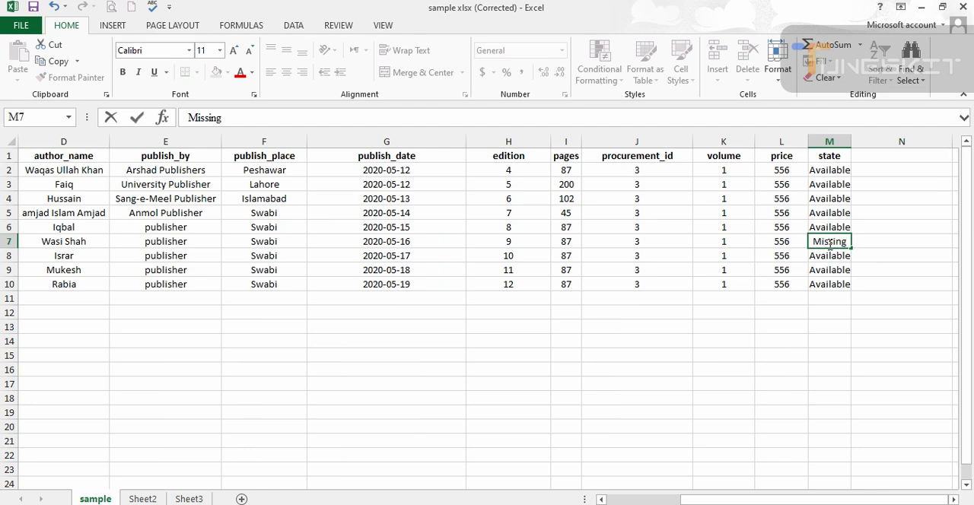
pyautogui.click(33, 8)
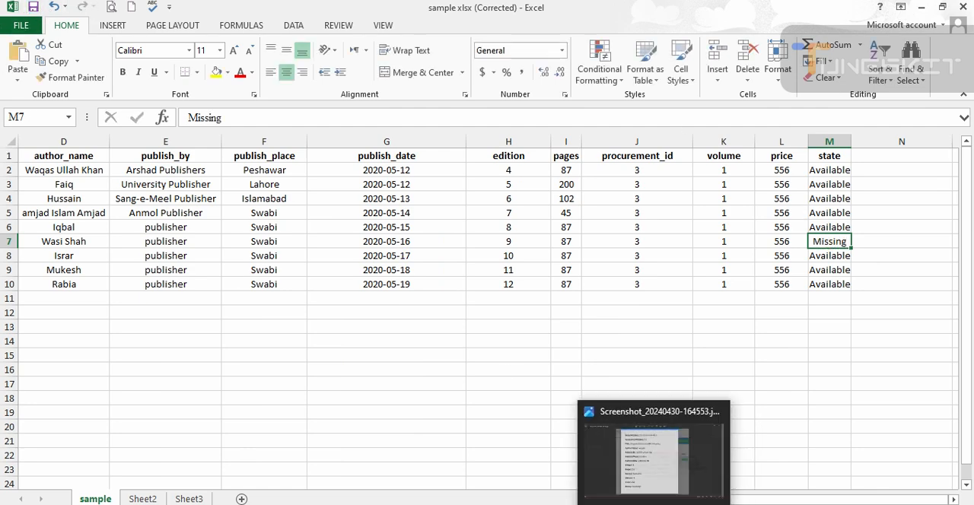
# - Switch to the HED MIS page in Edge and import the file sample xlsx (Corrected) into the English Literature books
pyautogui.click(672, 503)
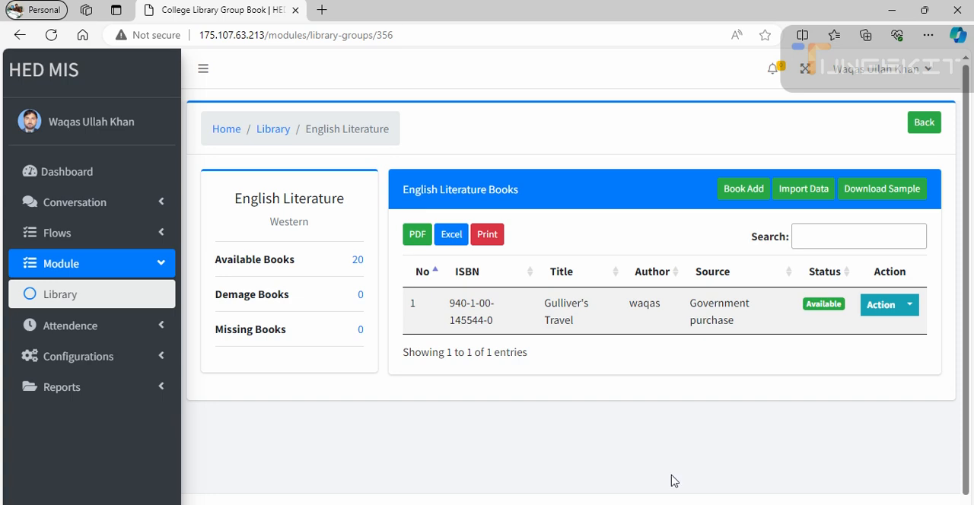
pyautogui.click(804, 191)
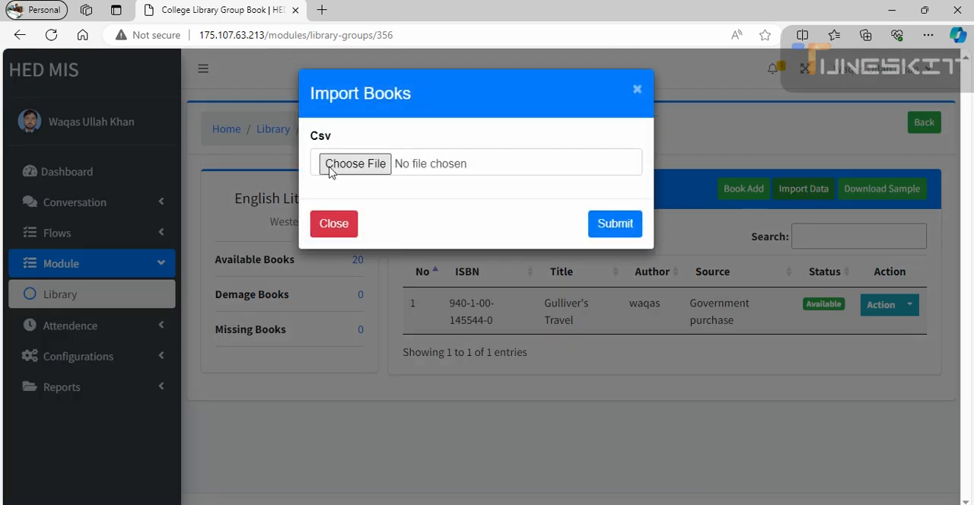
pyautogui.click(338, 170)
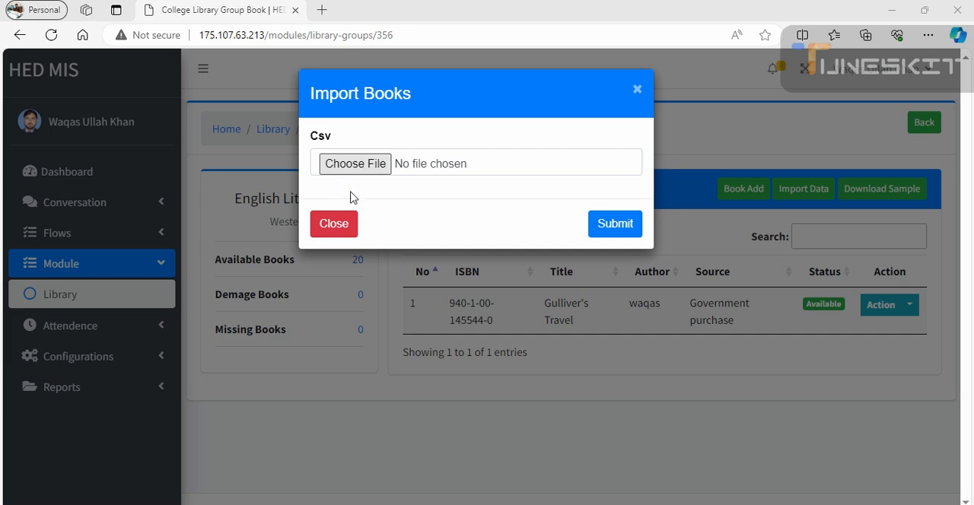
pyautogui.click(270, 146)
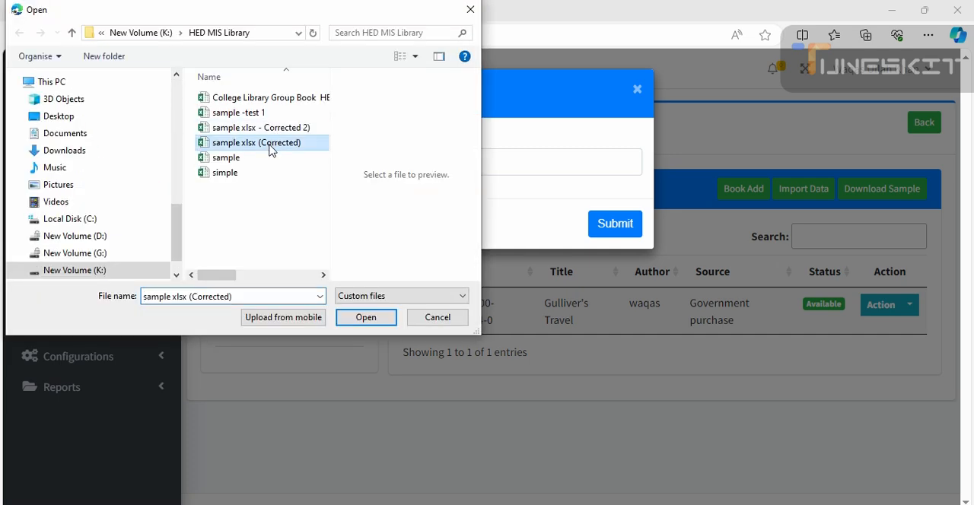
pyautogui.click(361, 322)
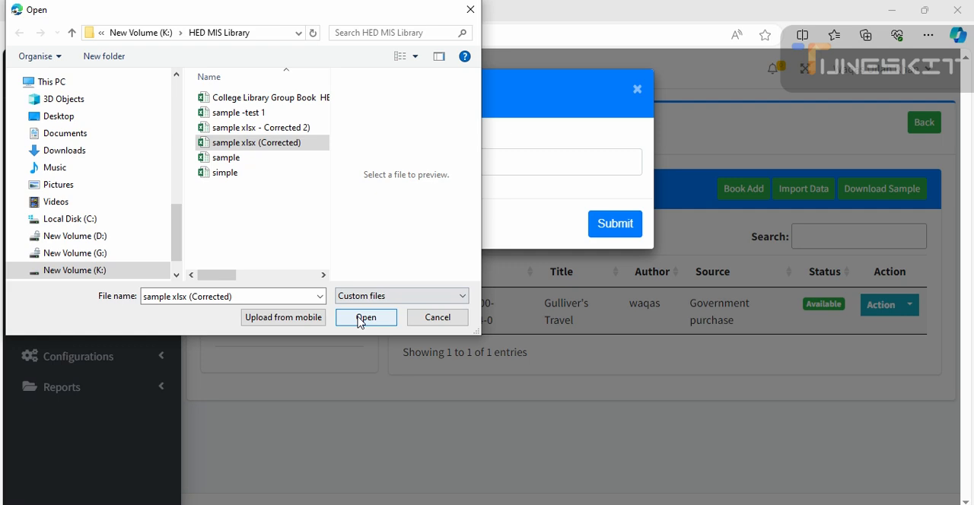
pyautogui.click(363, 318)
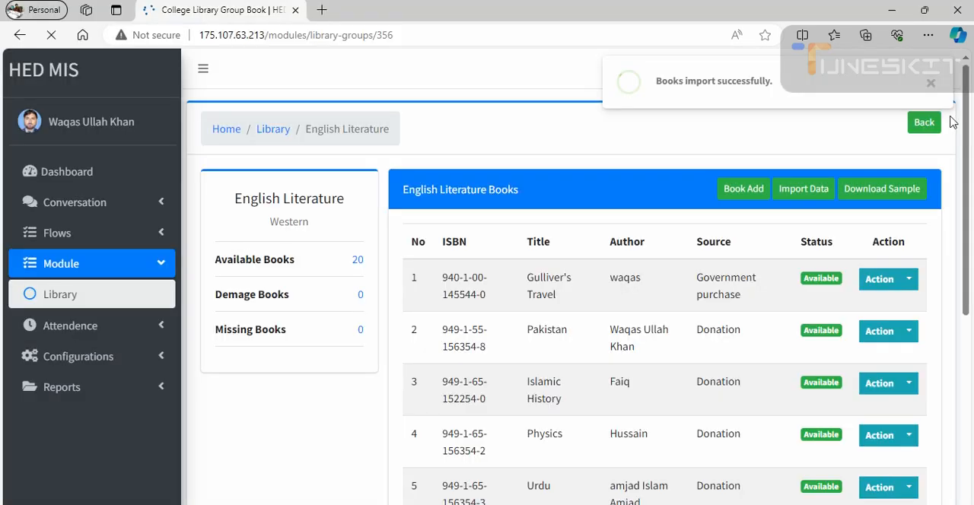
# - Review the imported English Literature book list, checking each book's ISBN, title, author, source and status
pyautogui.scroll(-3, 815, 340)
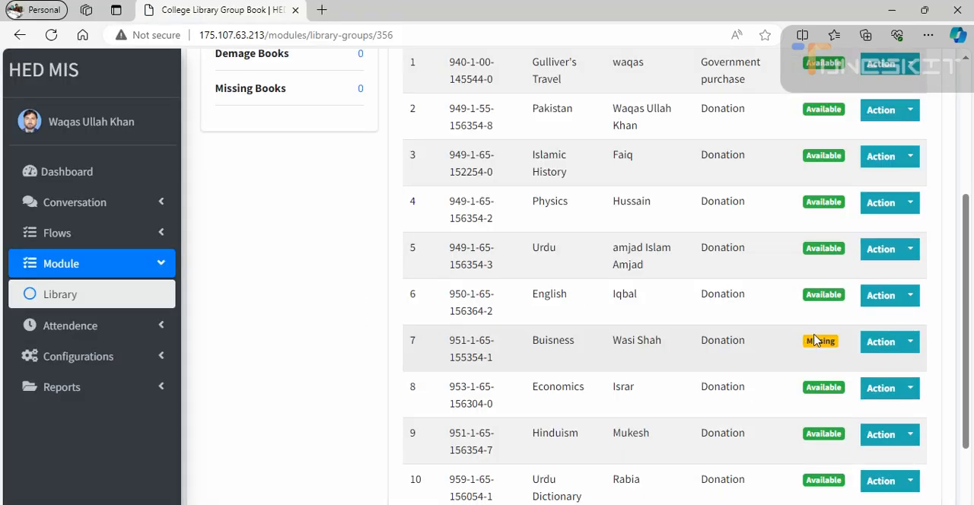
pyautogui.scroll(-2, 761, 381)
pyautogui.scroll(5, 722, 414)
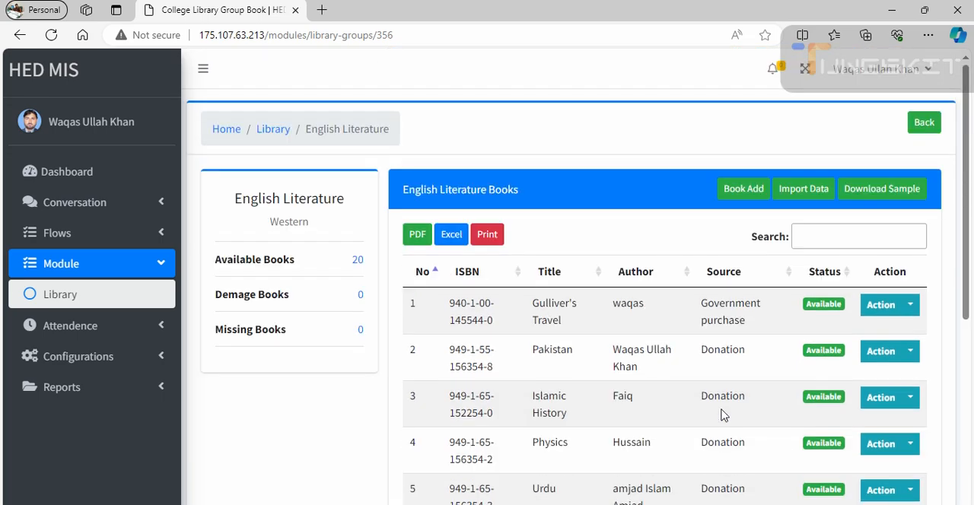
pyautogui.scroll(-2, 670, 289)
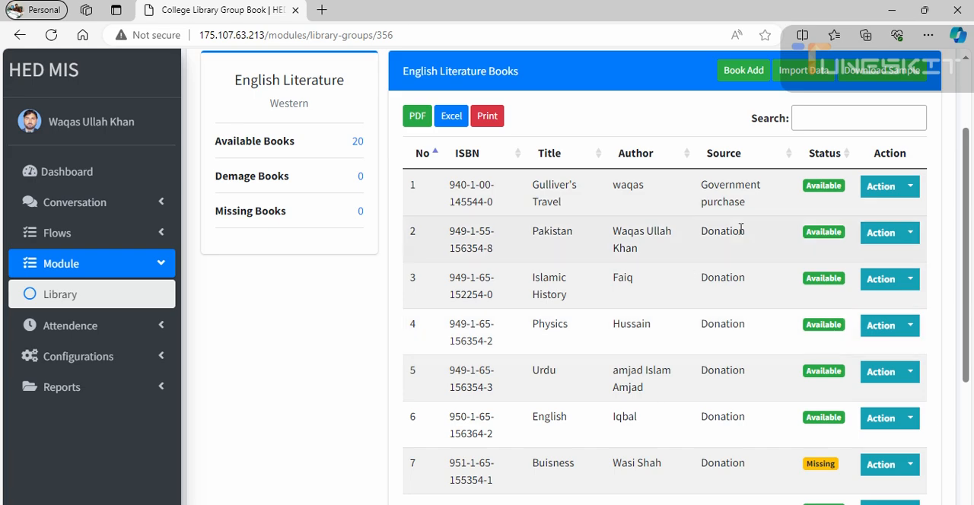
pyautogui.scroll(2, 740, 229)
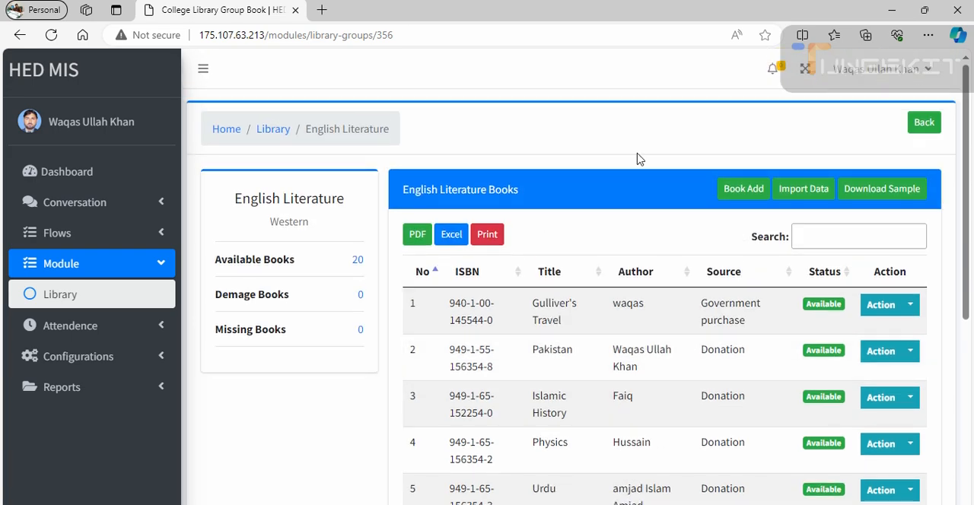
pyautogui.scroll(-3, 602, 305)
pyautogui.scroll(-2, 601, 305)
pyautogui.moveTo(643, 504)
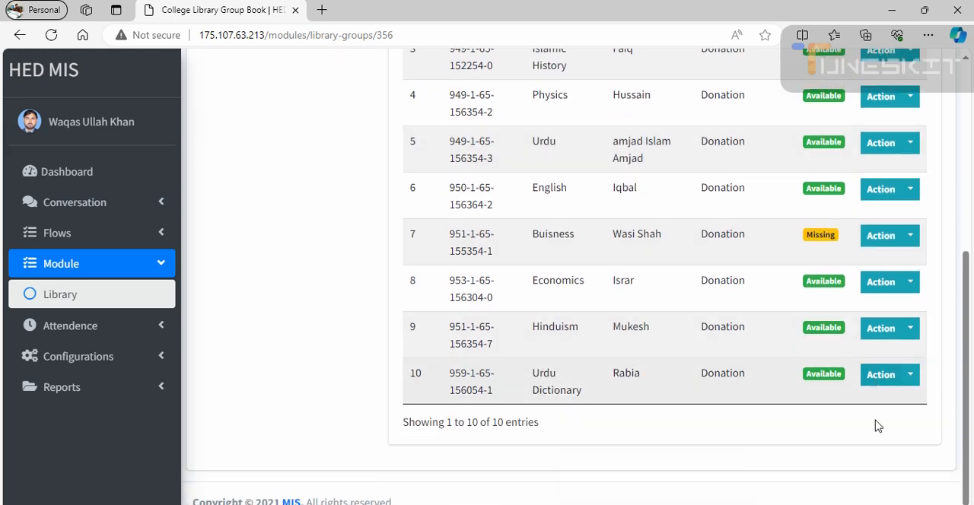
pyautogui.scroll(2, 768, 494)
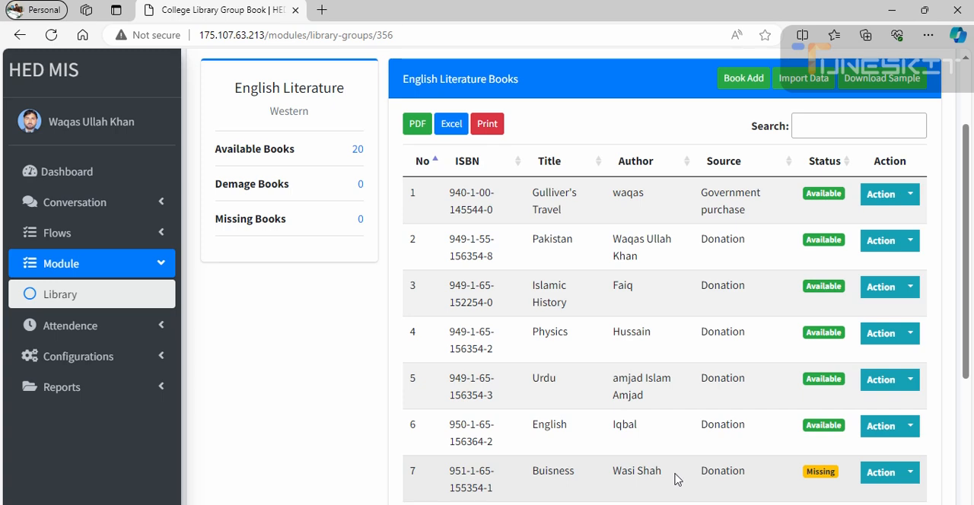
pyautogui.moveTo(673, 504)
pyautogui.click(725, 503)
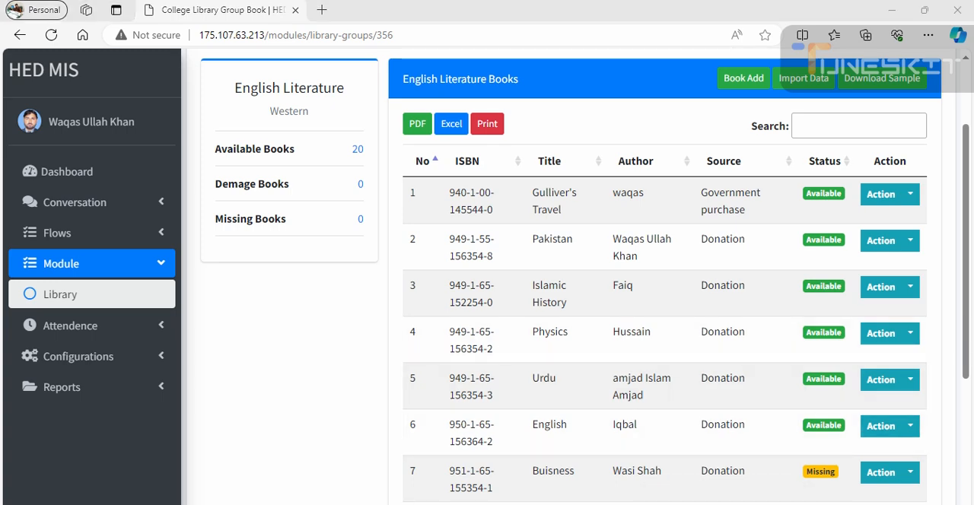